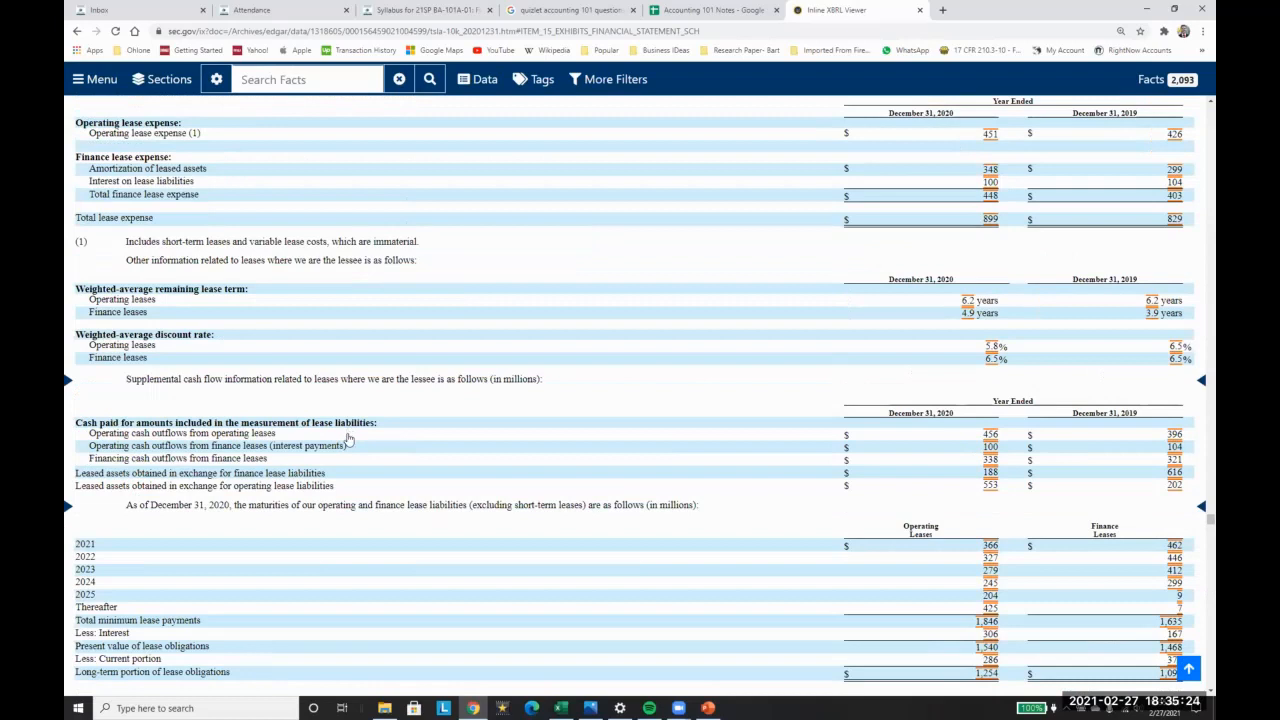
Find the Consolidated Balance Sheets in Tesla's 10-K filing and highlight the statement title
scroll(348, 440, up, 10)
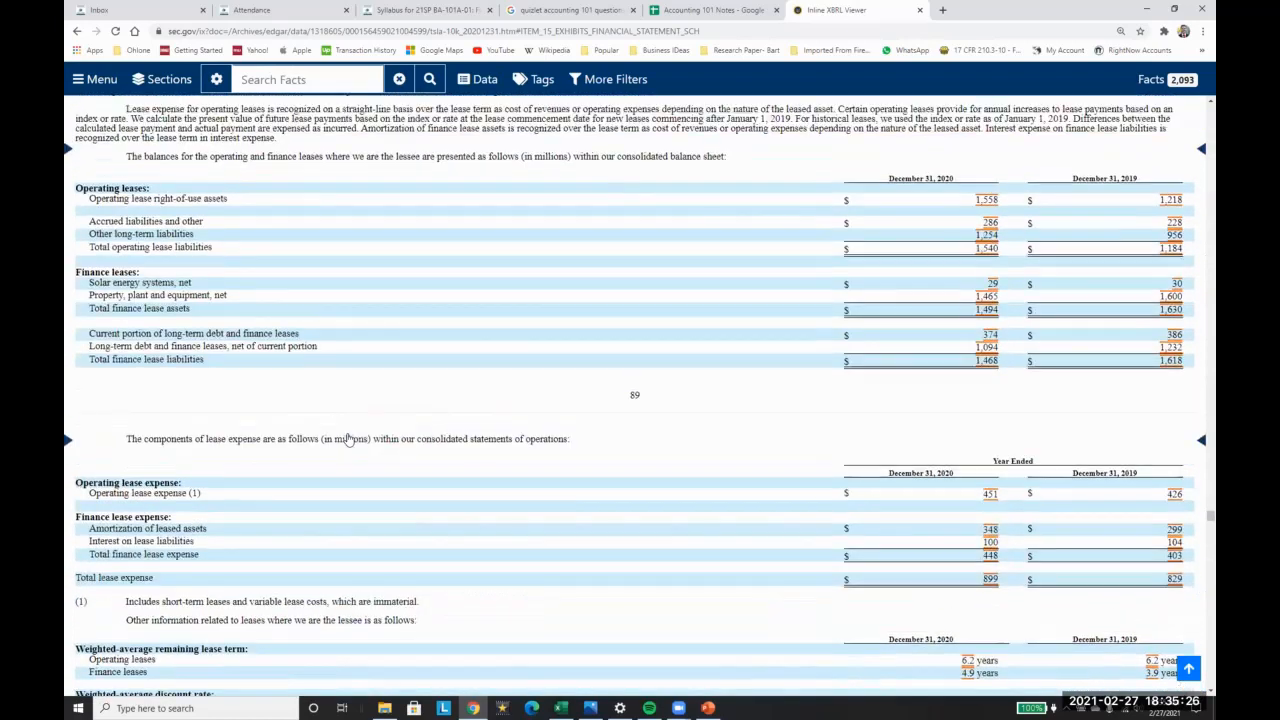
scroll(348, 440, up, 4)
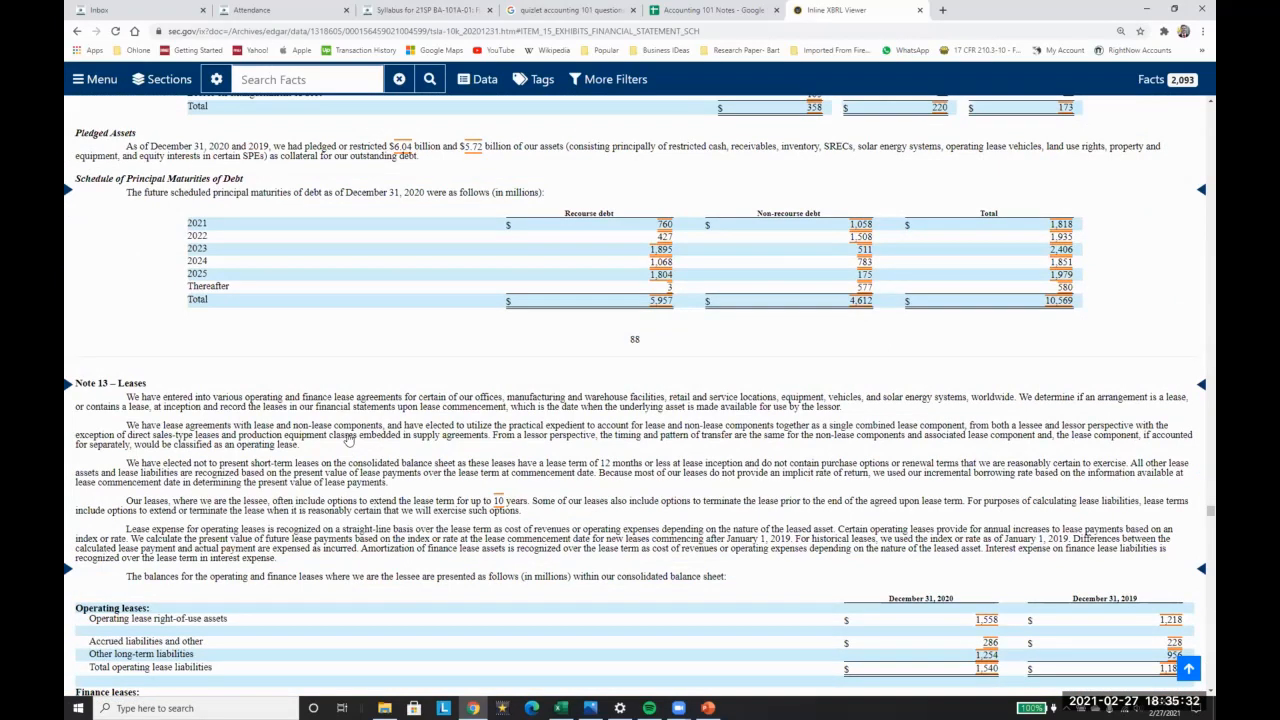
scroll(348, 440, up, 11)
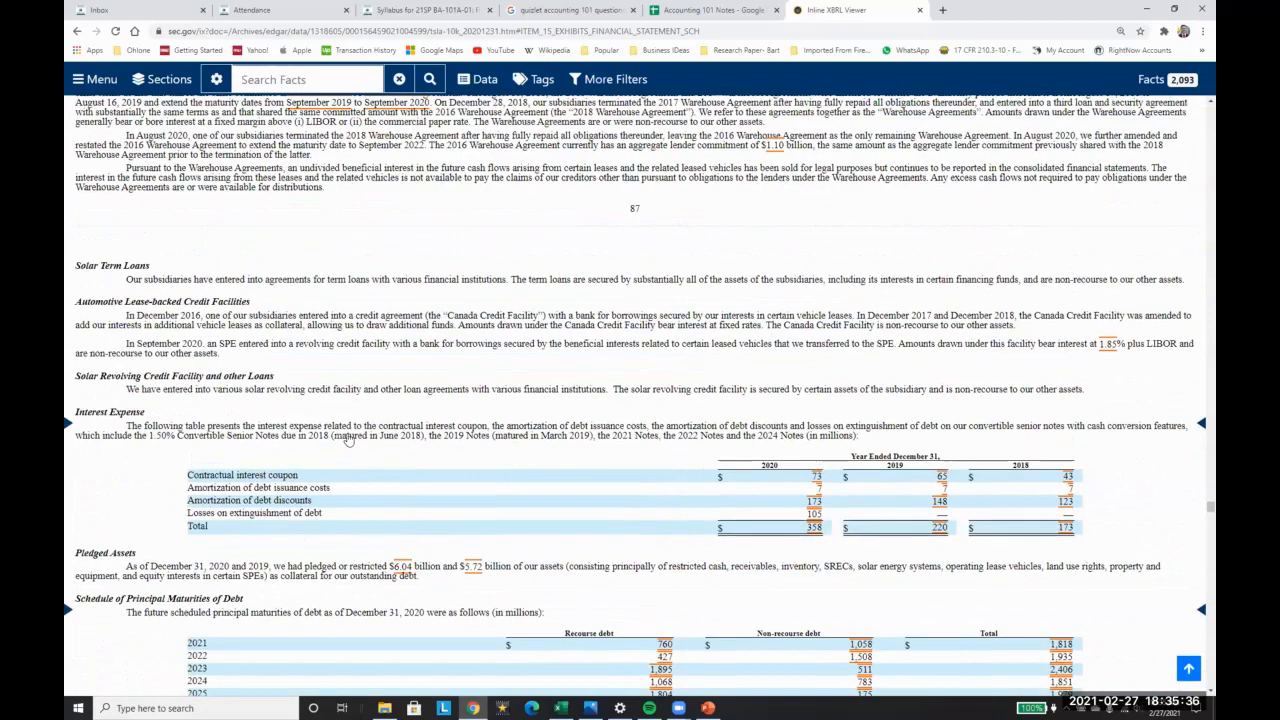
scroll(348, 440, up, 1)
scroll(348, 440, up, 5)
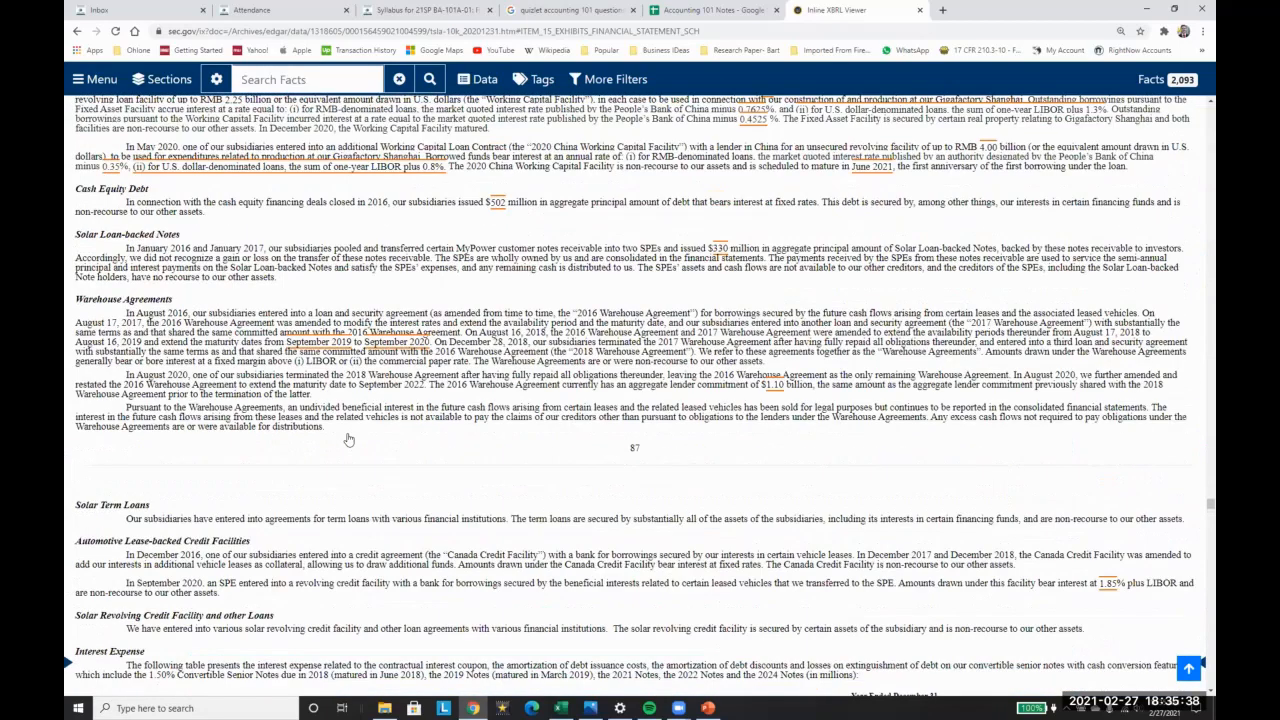
scroll(348, 440, up, 15)
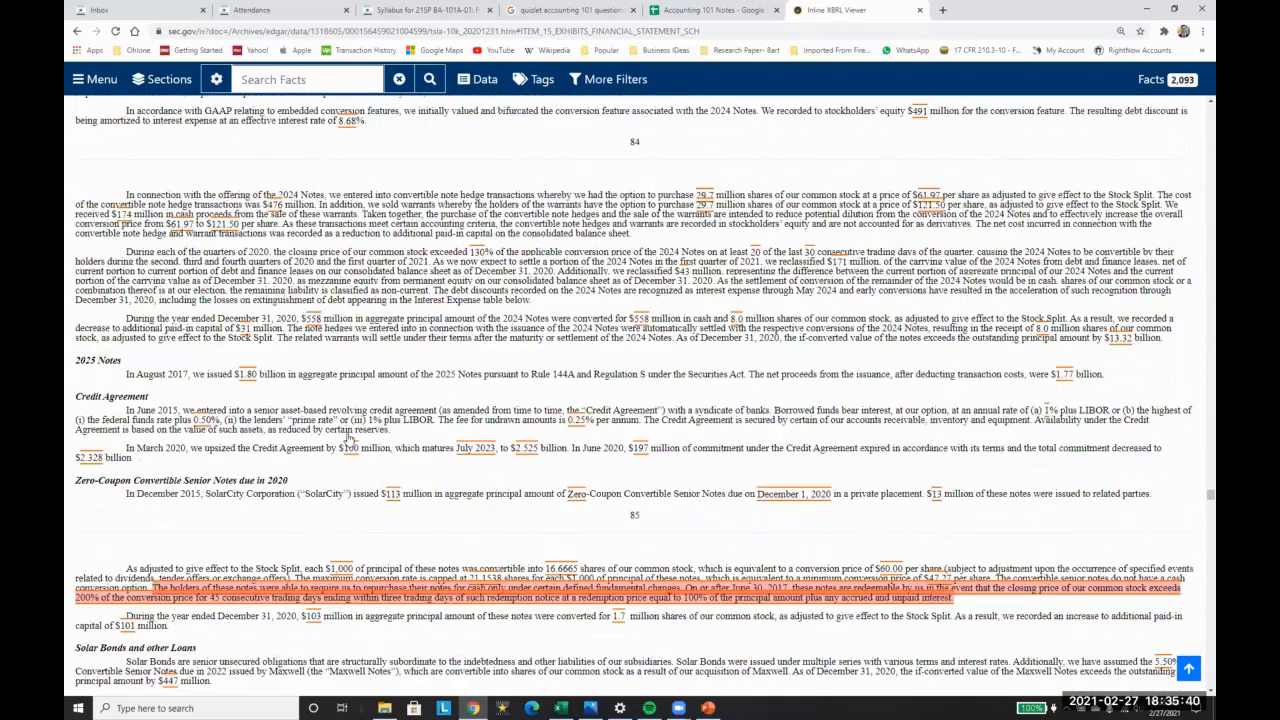
scroll(348, 440, up, 20)
scroll(348, 440, up, 20)
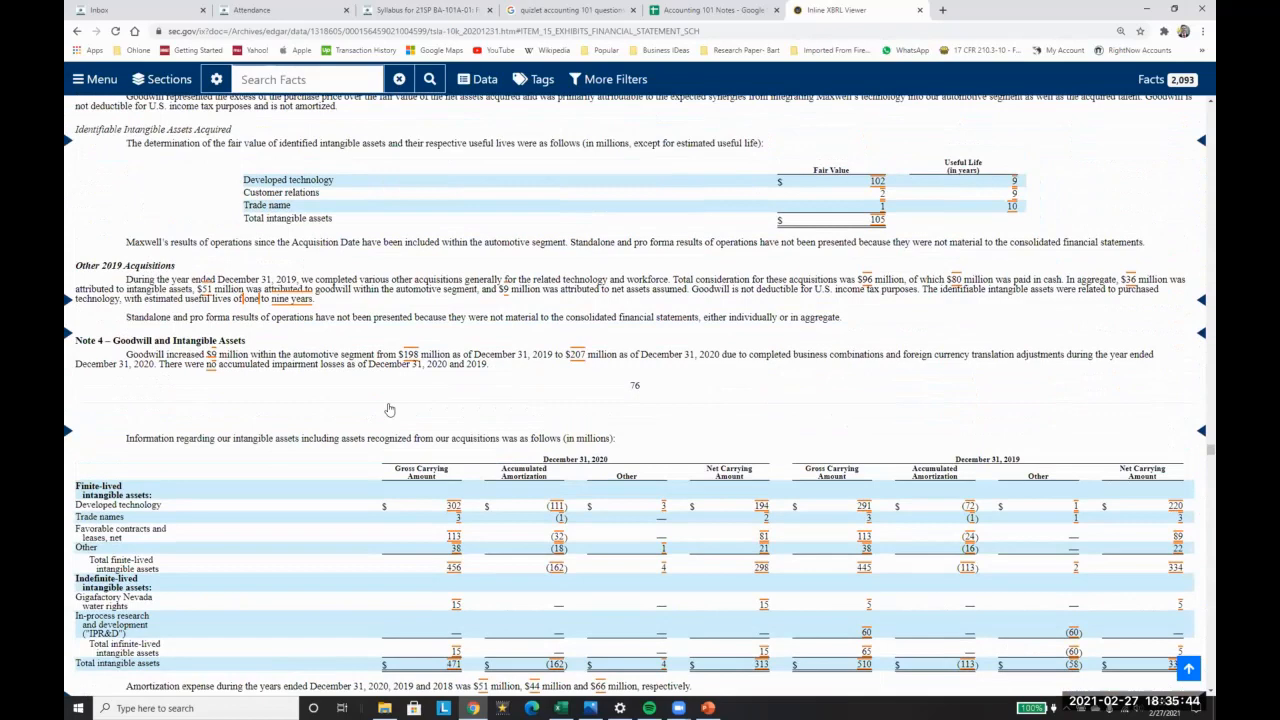
scroll(390, 410, up, 15)
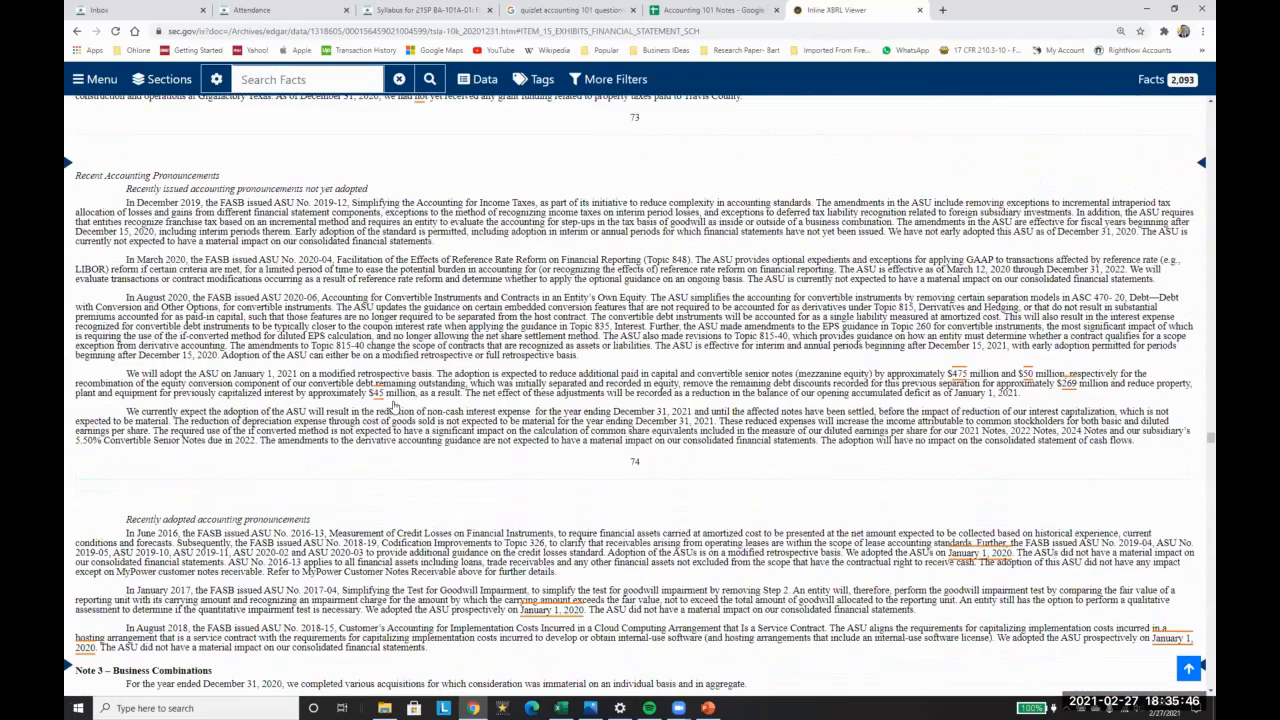
scroll(395, 405, up, 20)
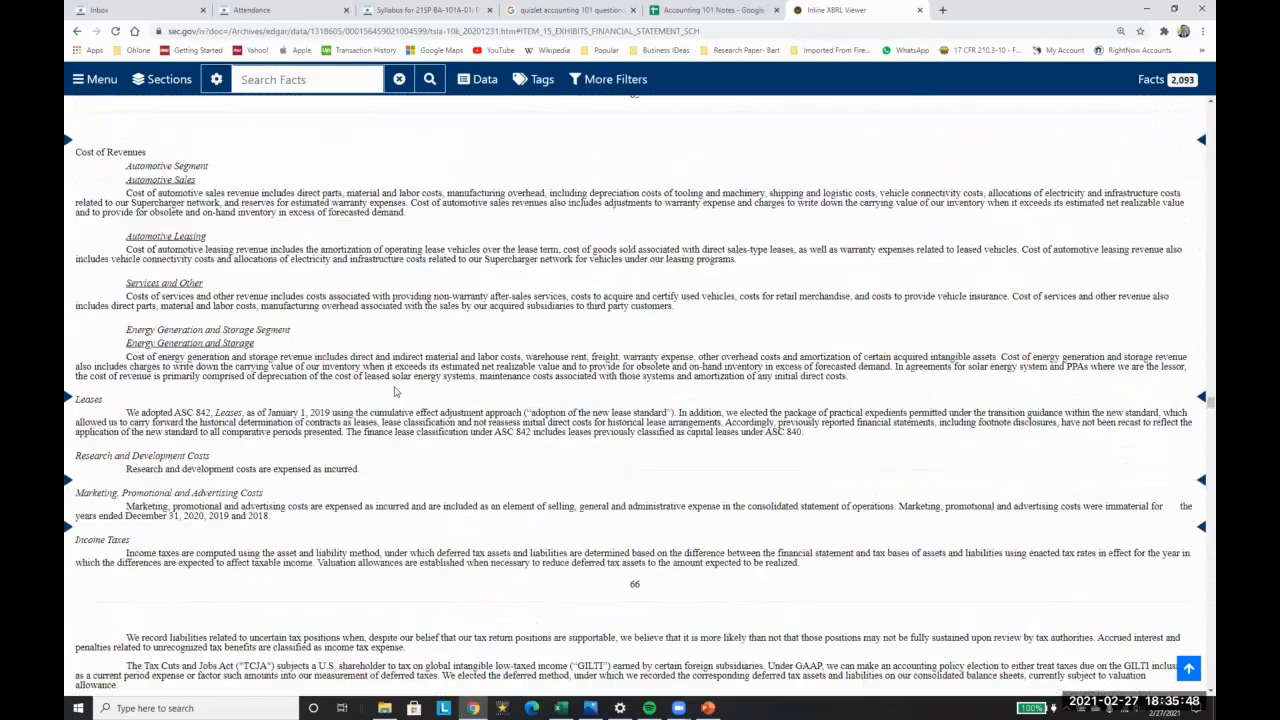
scroll(395, 392, up, 10)
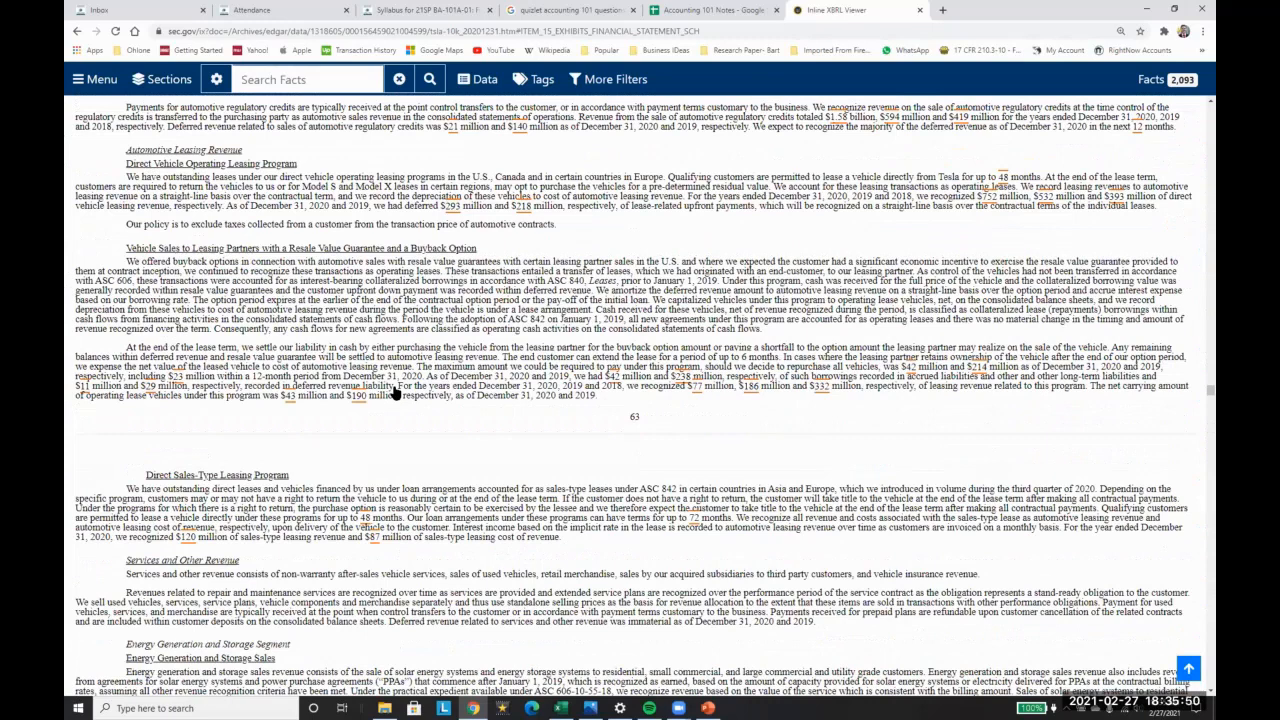
scroll(393, 392, up, 20)
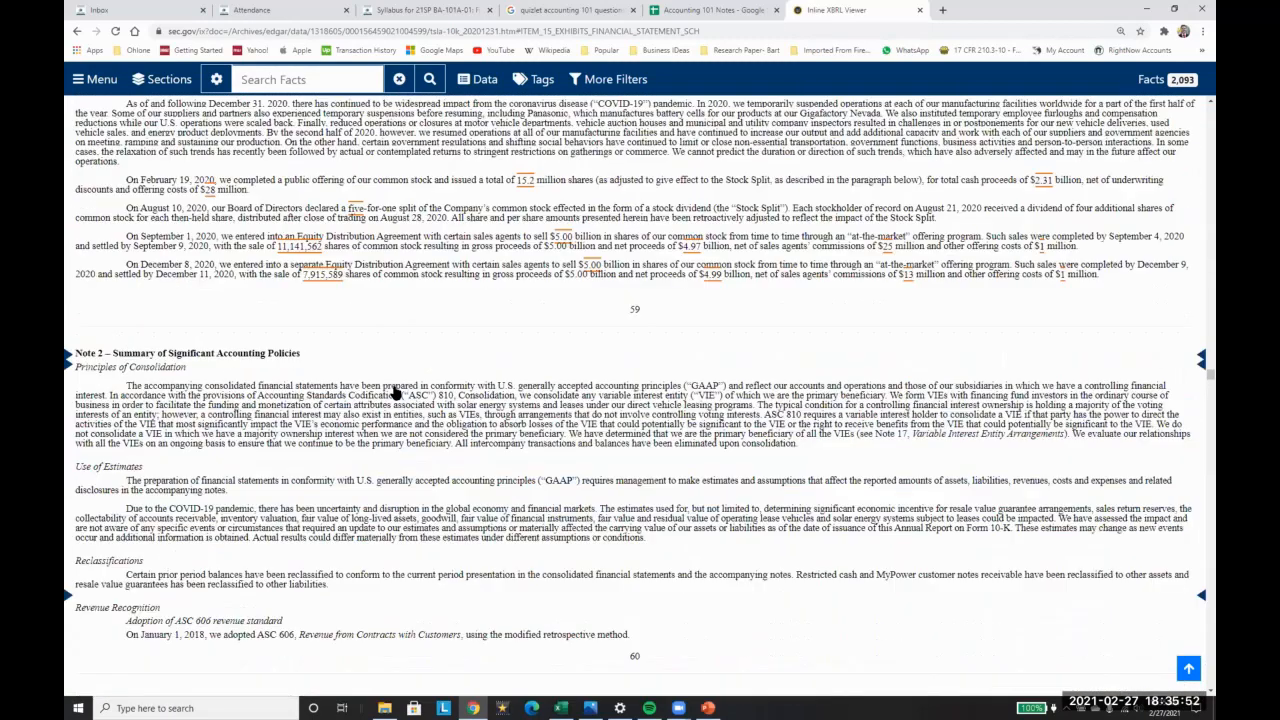
scroll(393, 392, up, 20)
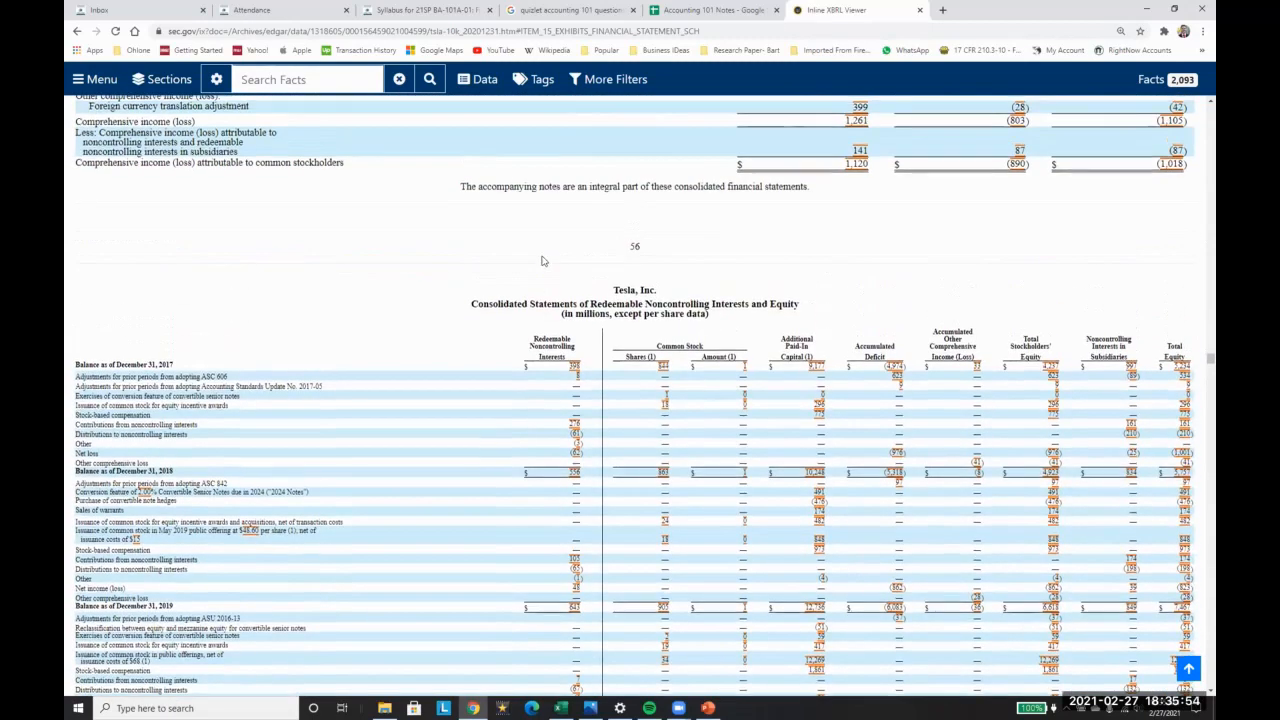
scroll(542, 261, up, 15)
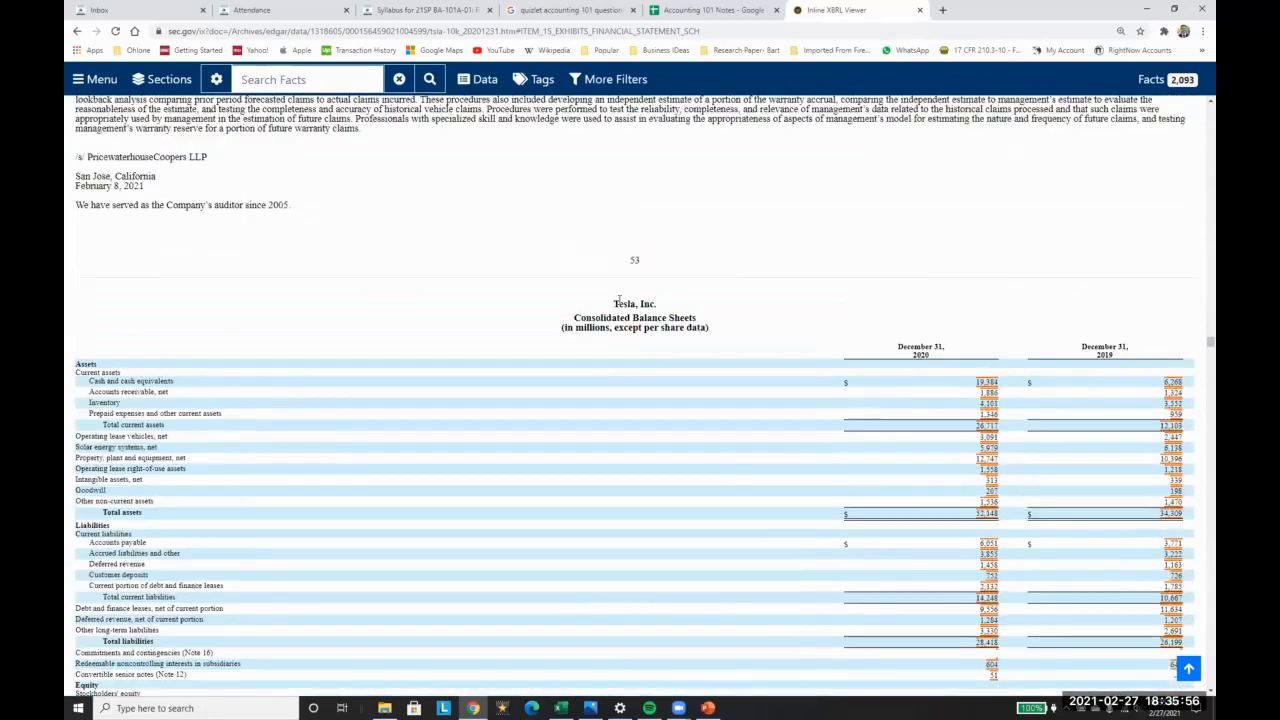
drag(613, 302, 690, 318)
scroll(113, 366, down, 1)
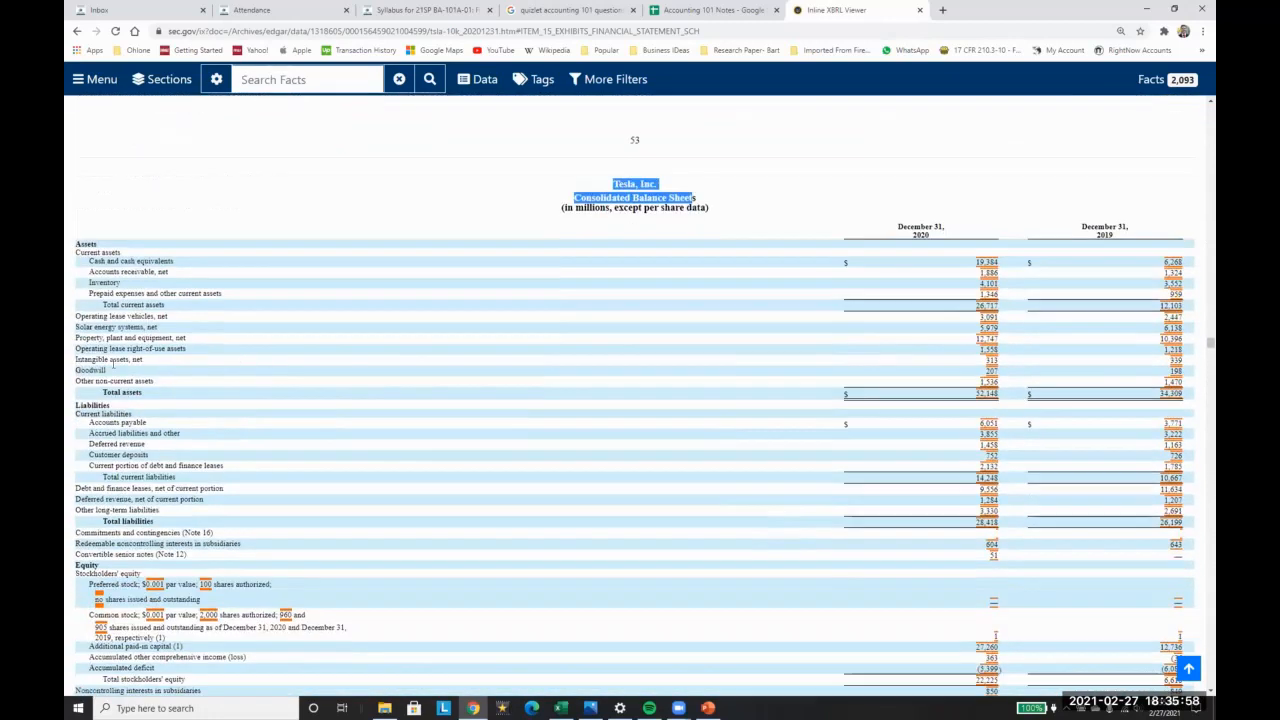
Place the filing beside the Inventory Turnover slide and highlight the balance sheet's "millions" unit and the December 31, 2020 inventory figure
drag(117, 288, 1003, 296)
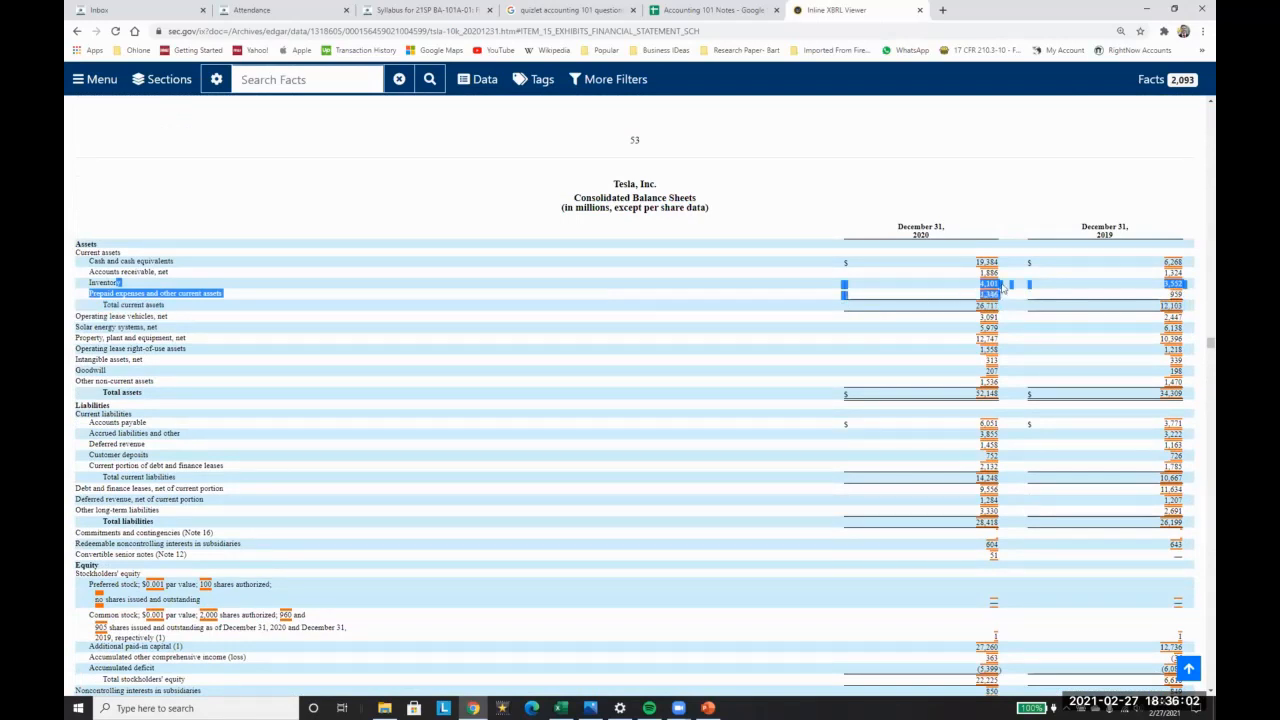
key(super+Right)
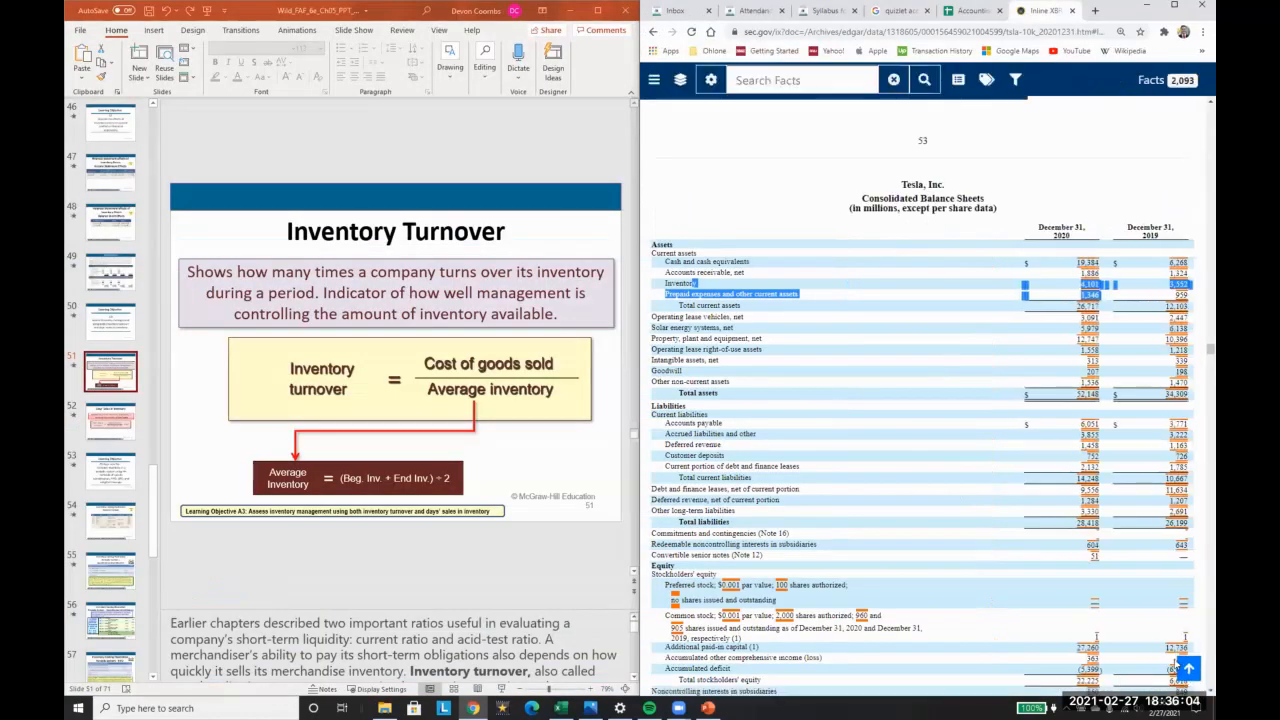
double_click(873, 208)
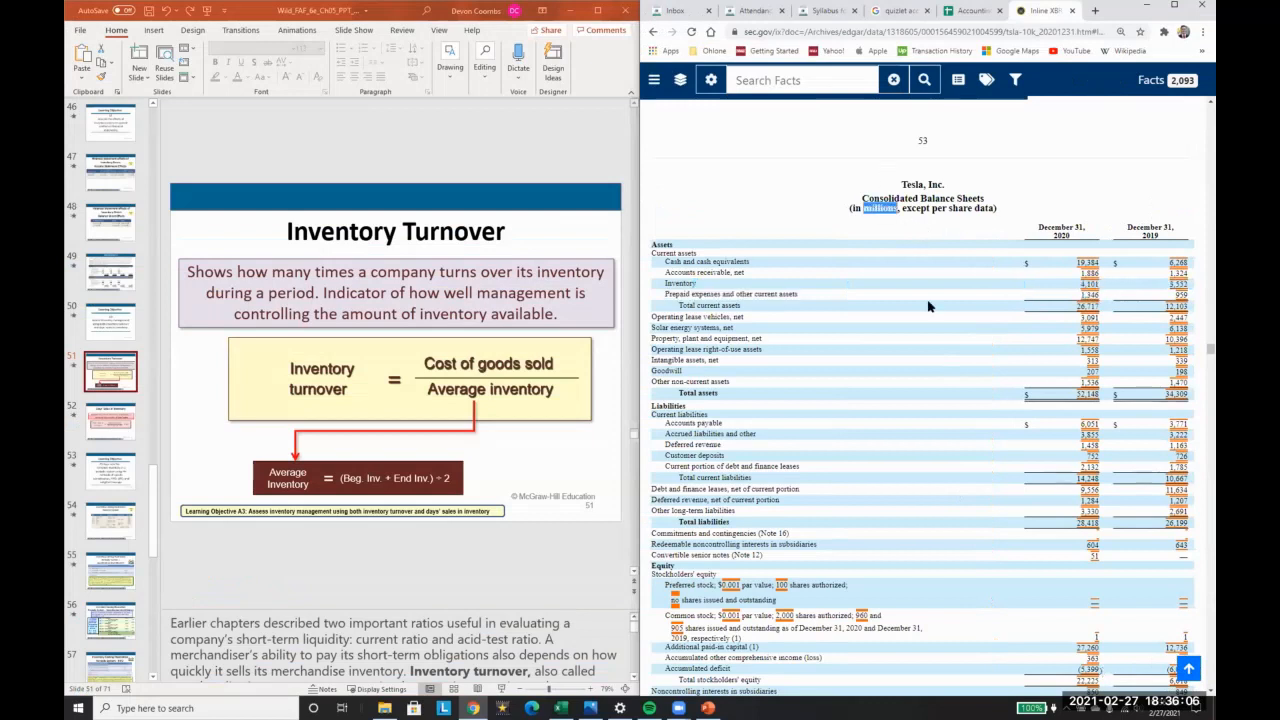
double_click(1089, 284)
Move the Accounting 101 Notes spreadsheet into its own window and place it side by side with the Tesla filing
click(528, 36)
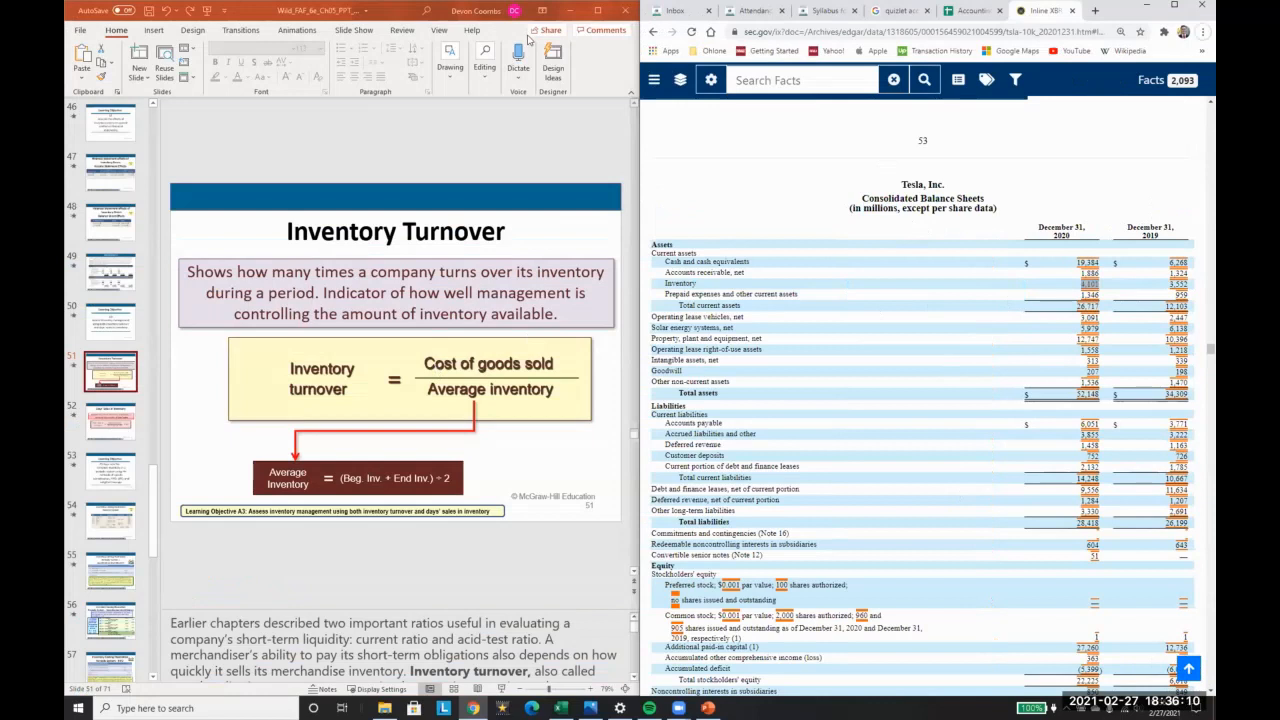
drag(975, 10, 1, 165)
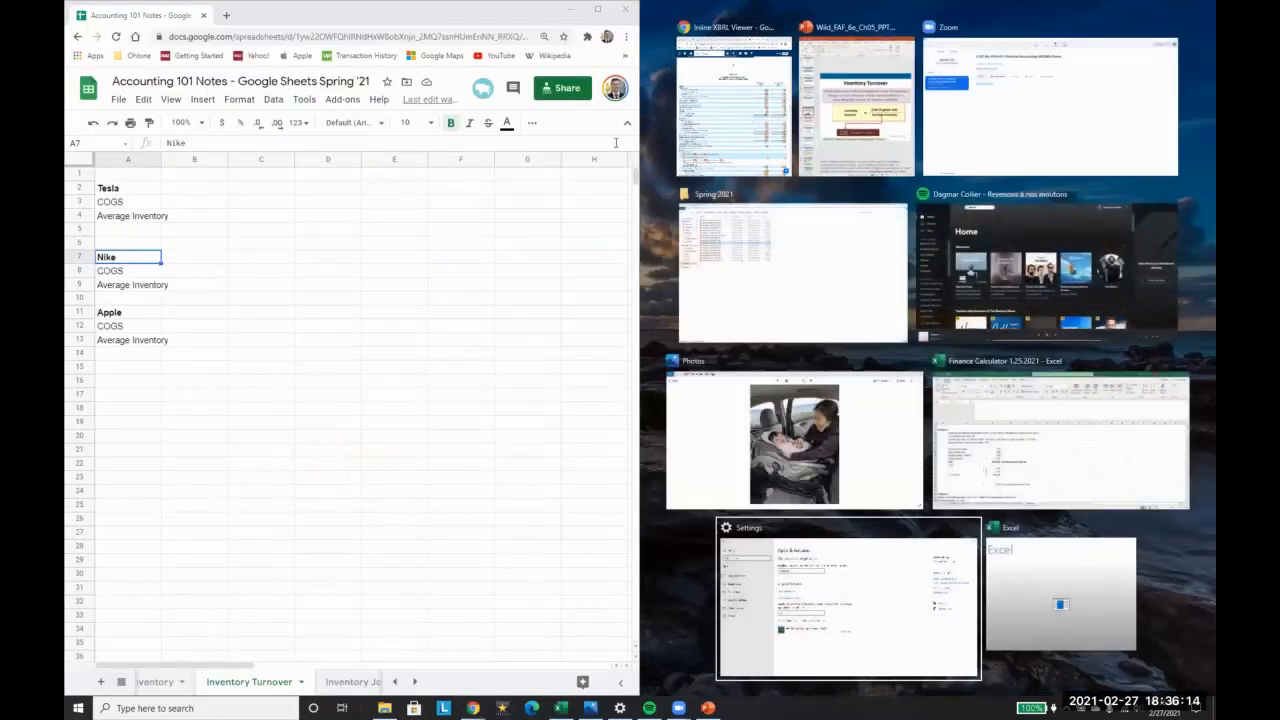
click(703, 106)
click(340, 277)
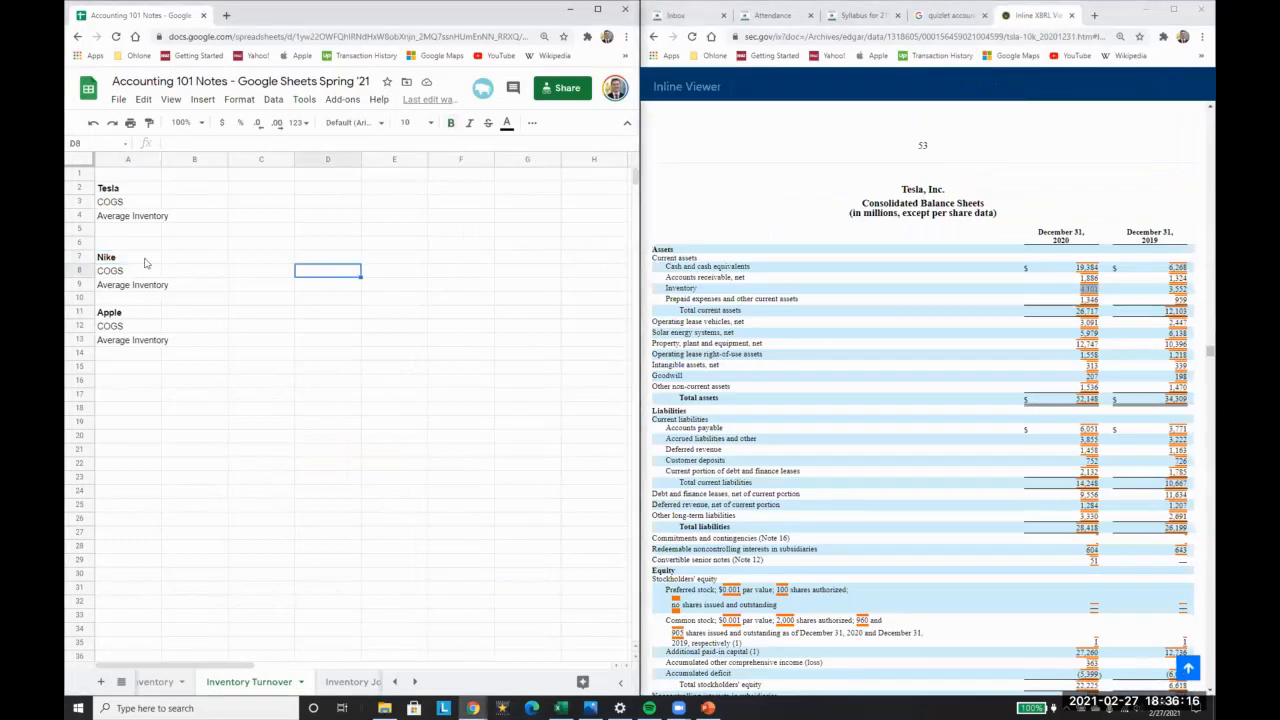
right_click(87, 218)
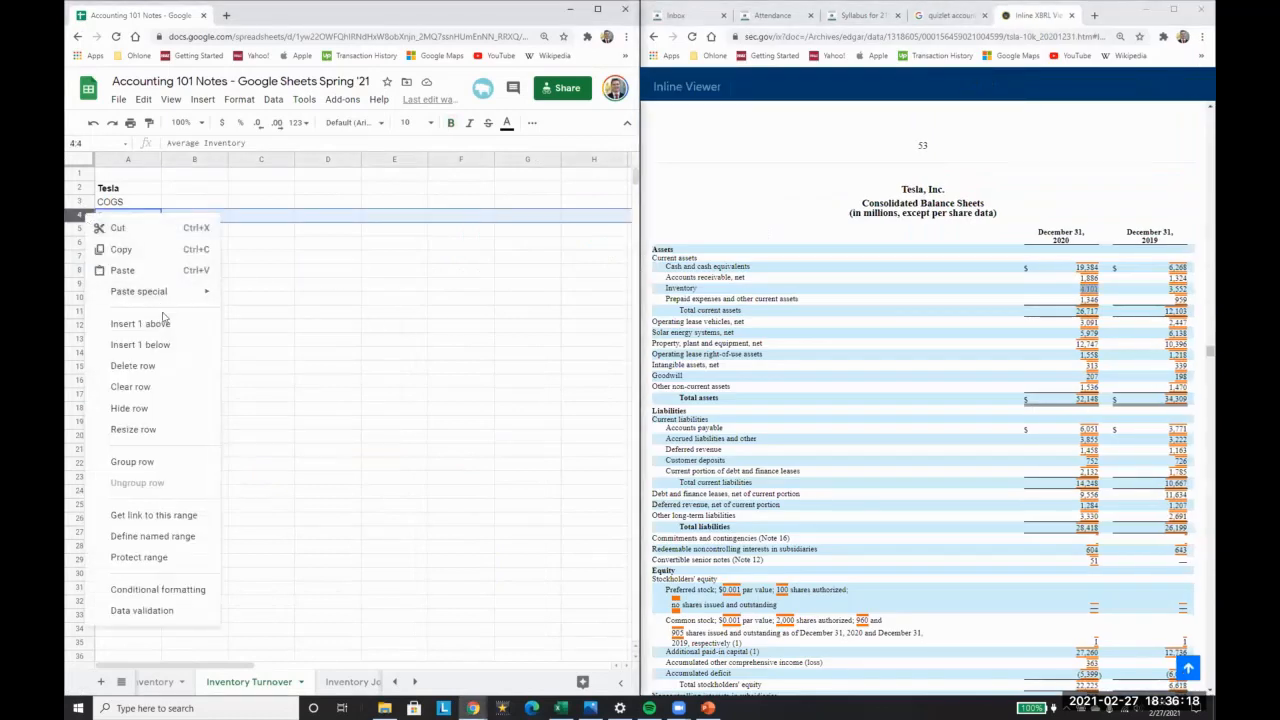
click(167, 323)
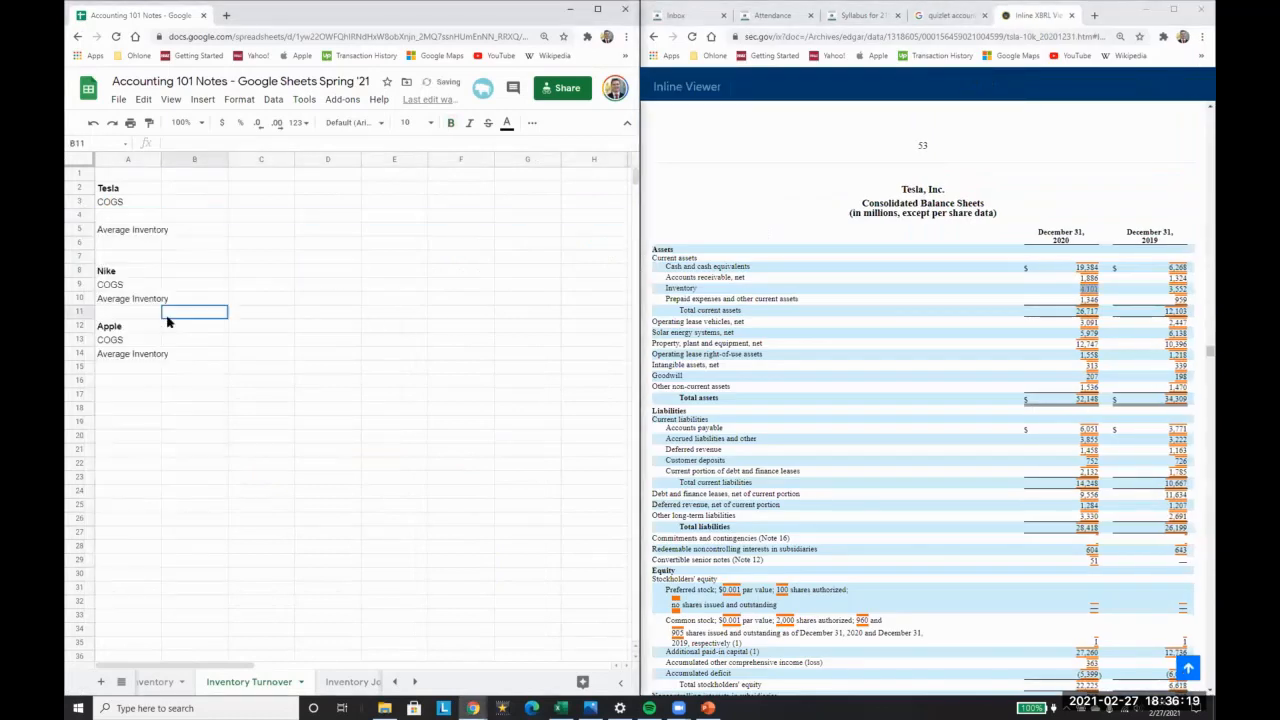
click(156, 222)
click(80, 215)
right_click(85, 216)
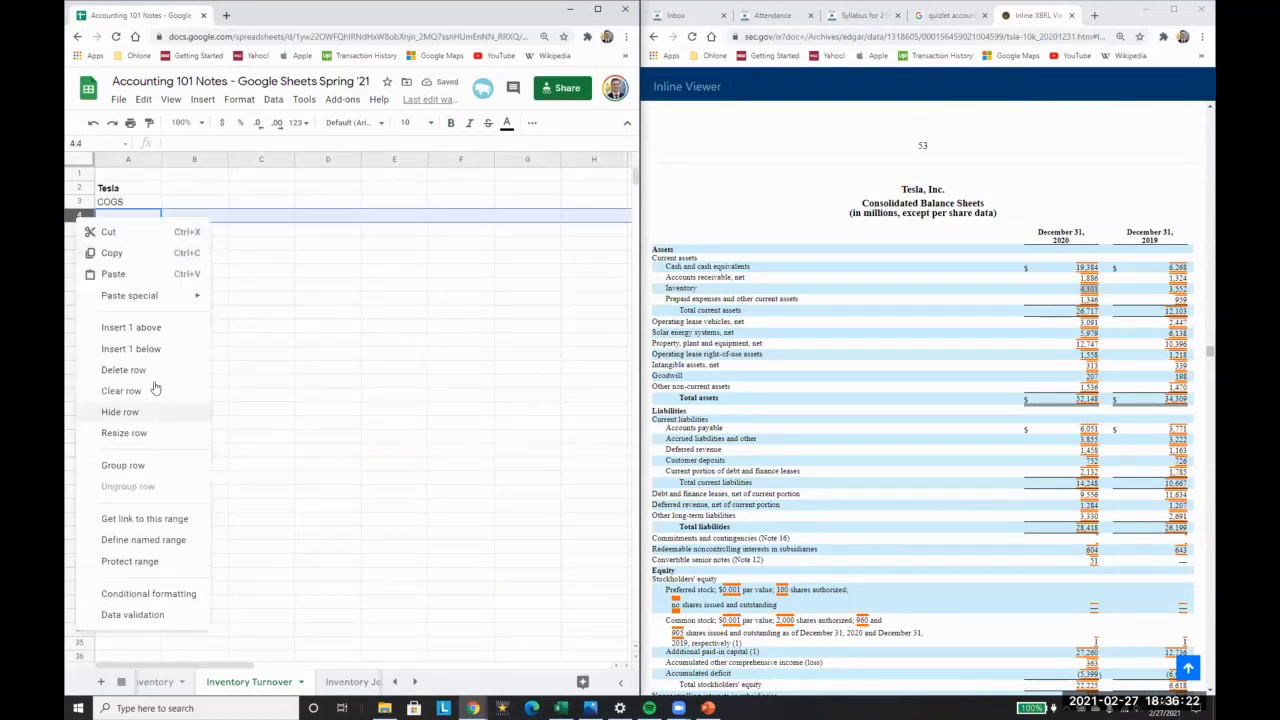
click(155, 373)
Enter the formula =(4101-3552)/2 in cell B4 for Tesla's average inventory
key(Up)
key(Right)
text(=)
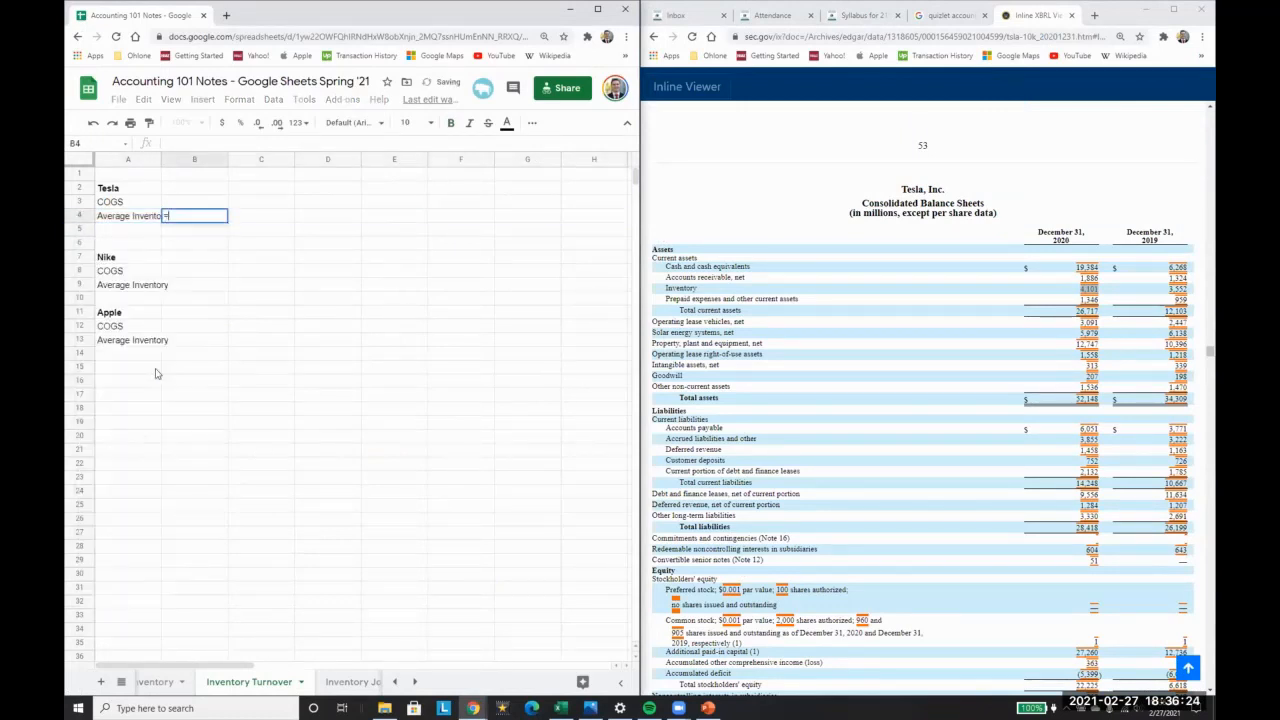
text((4101)
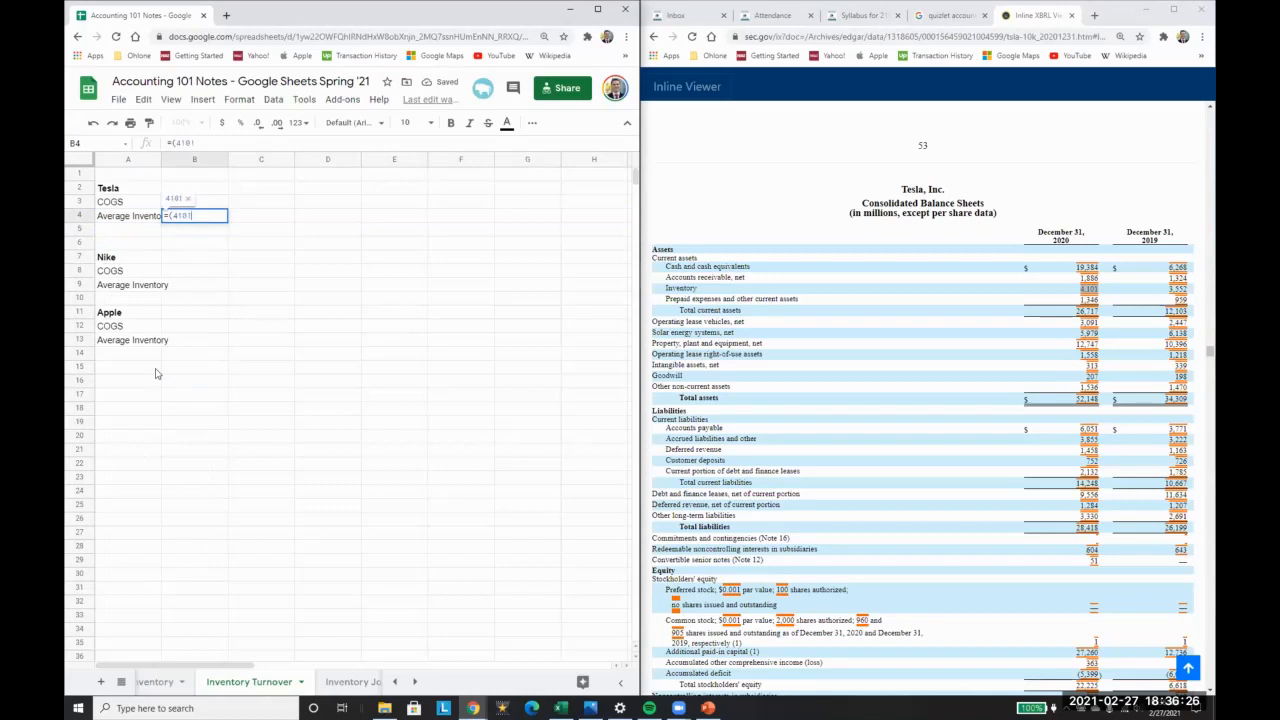
text(/3552)
click(192, 215)
key(BackSpace)
text(+)
text()/2)
key(Return)
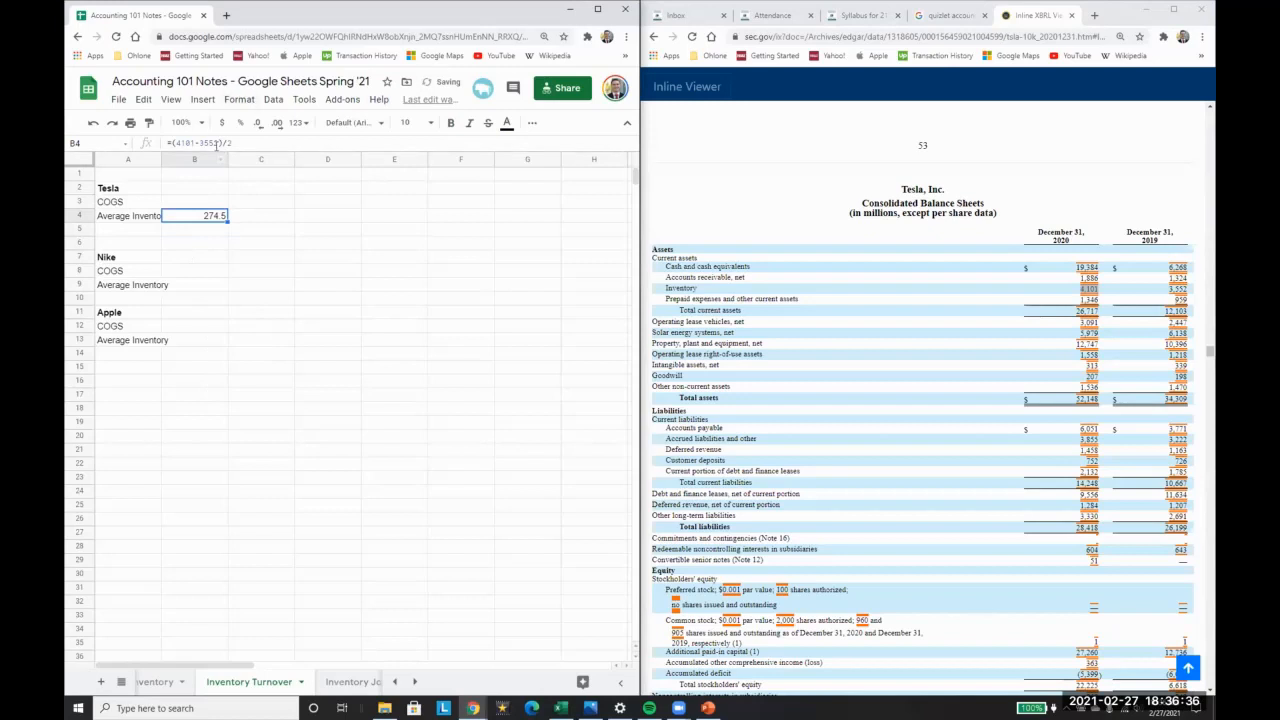
Change the subtraction in B4's average inventory formula to addition, making it =(4101+3552)/2
click(201, 143)
key(BackSpace)
text(+)
key(Return)
Locate the 2020 automotive sales cost in the Consolidated Statements of Operations and enter =19696 as Tesla's COGS in B3
scroll(856, 352, down, 3)
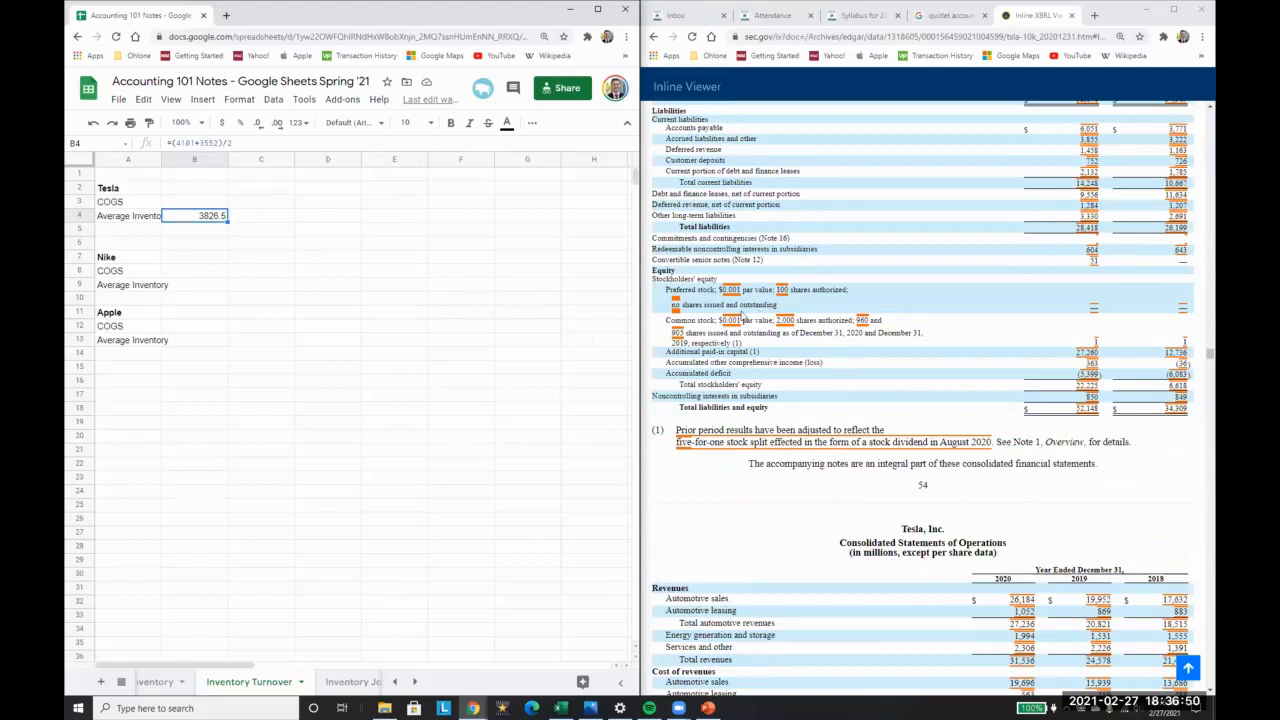
scroll(745, 322, down, 3)
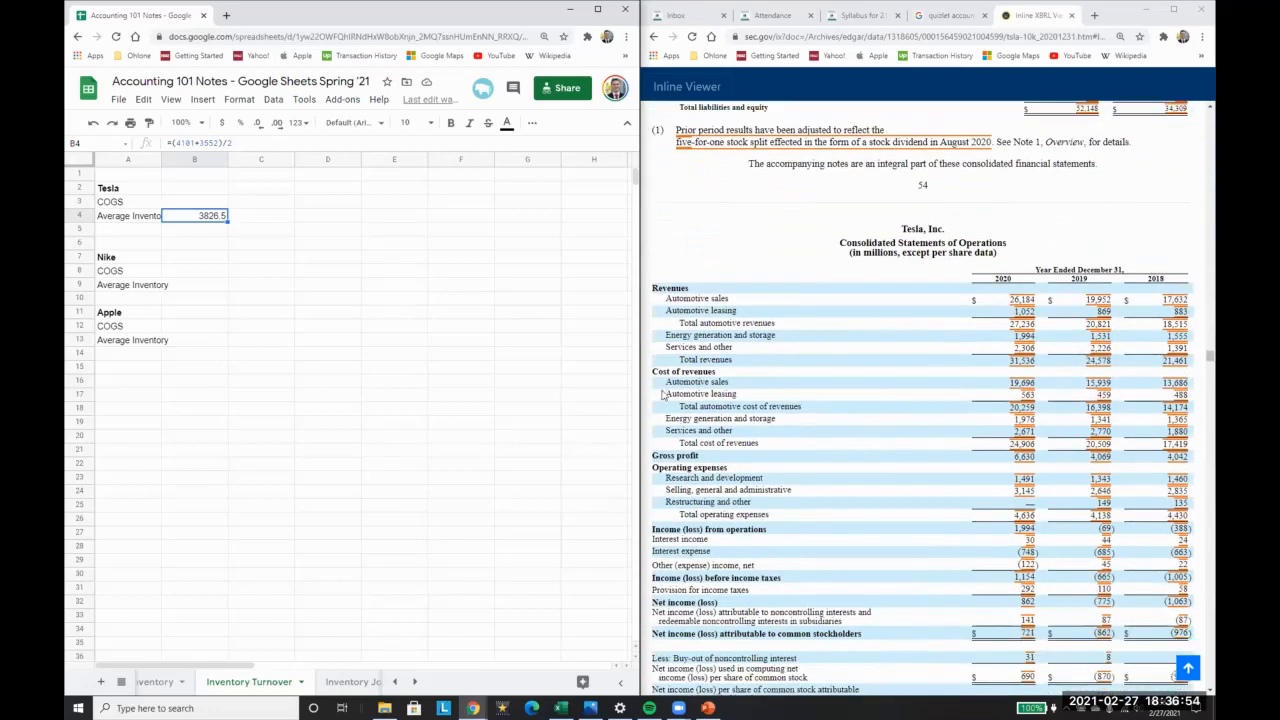
drag(664, 384, 998, 383)
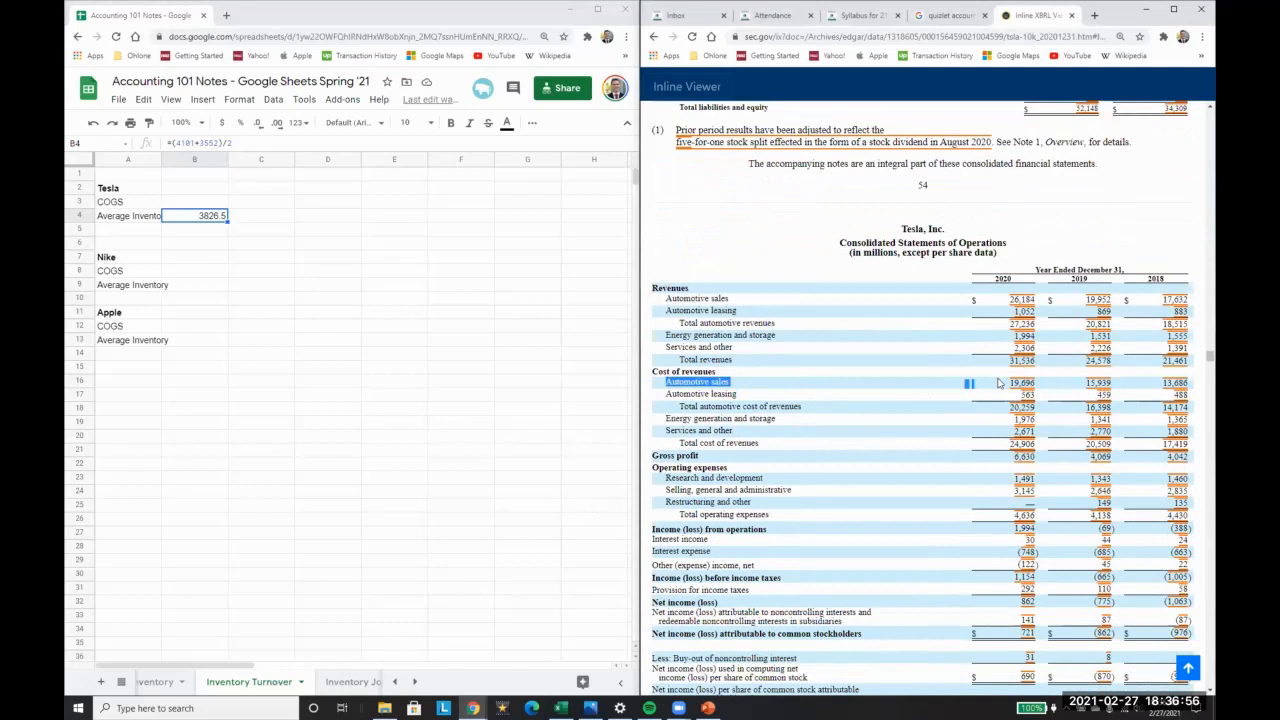
click(215, 203)
text(=)
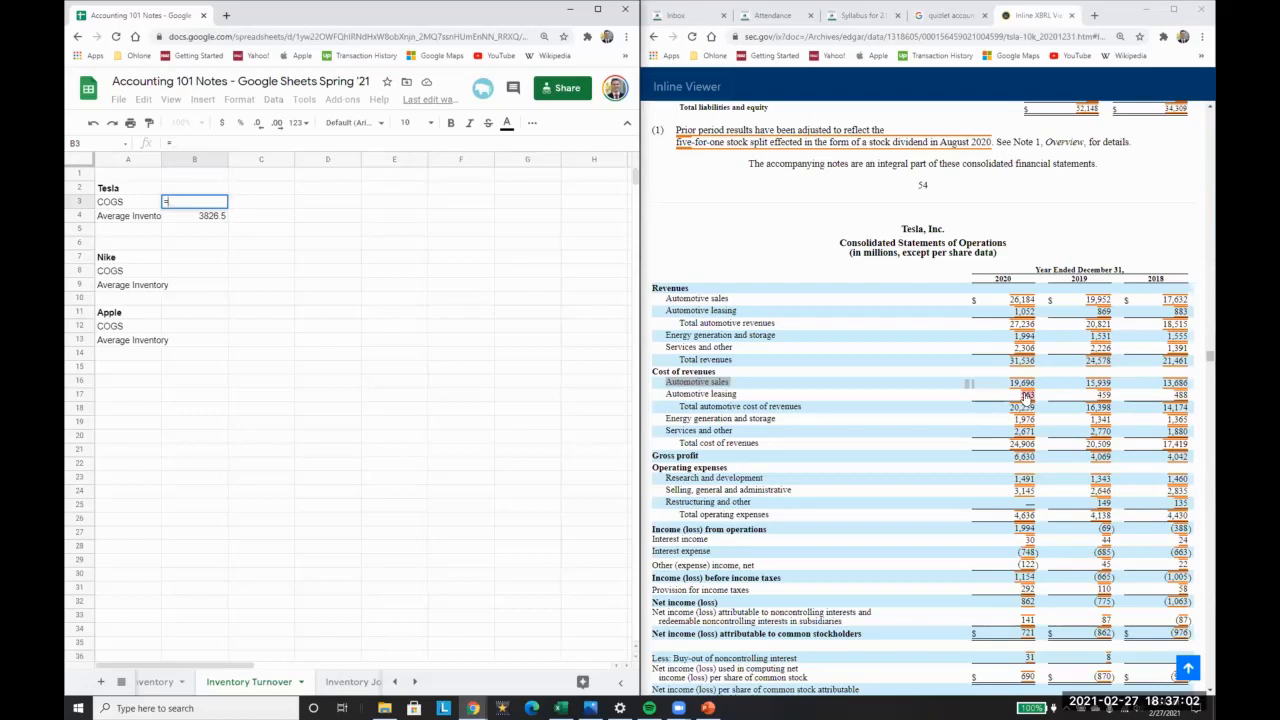
text(19696)
key(Return)
key(Up)
Format Tesla's COGS and average inventory values in B3:B4 as currency
key(super+Up)
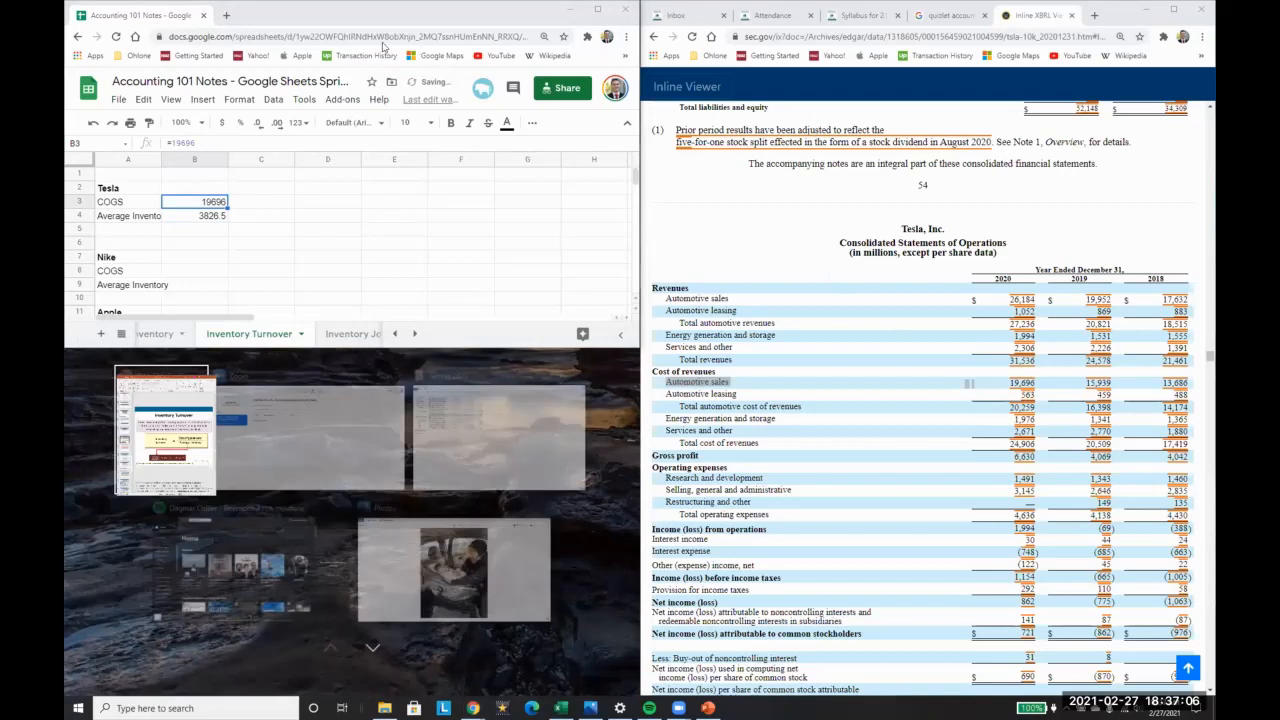
click(226, 122)
key(shift+Down)
click(224, 122)
key(super+Down)
Calculate Tesla's inventory turnover in cell B5 with the formula =B3/B4
key(Down)
key(Down)
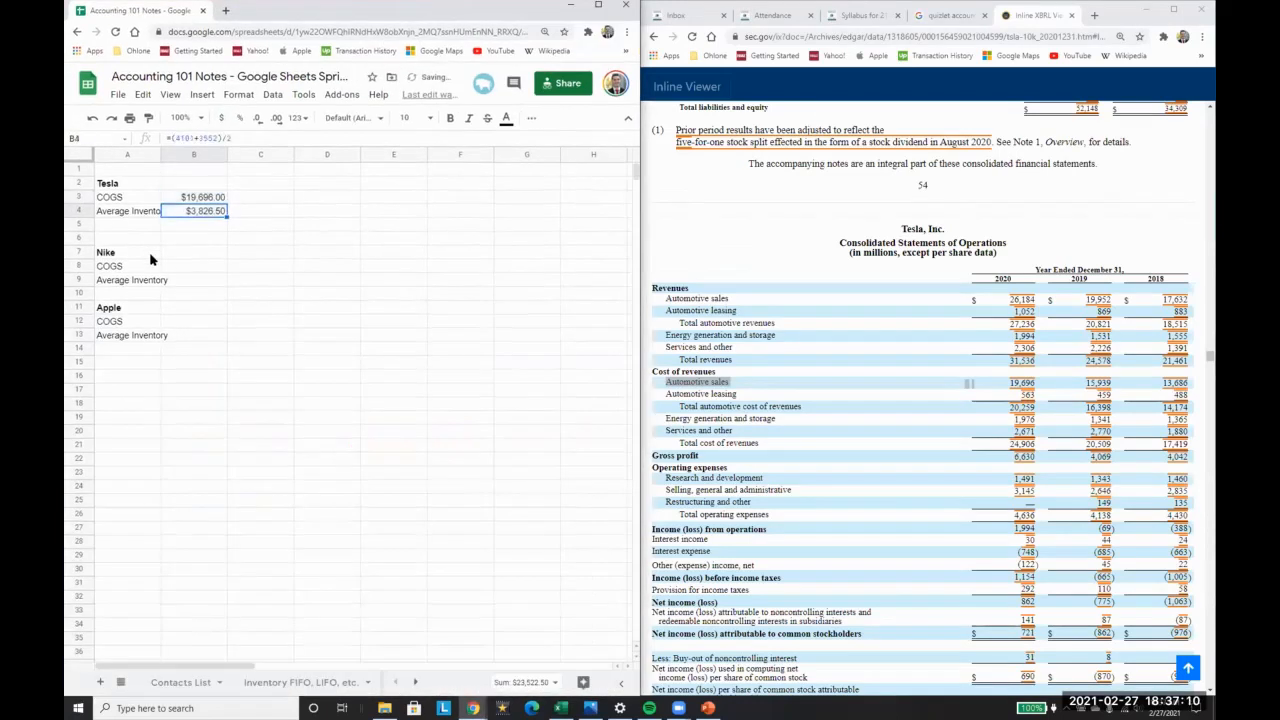
text(=B3/B4)
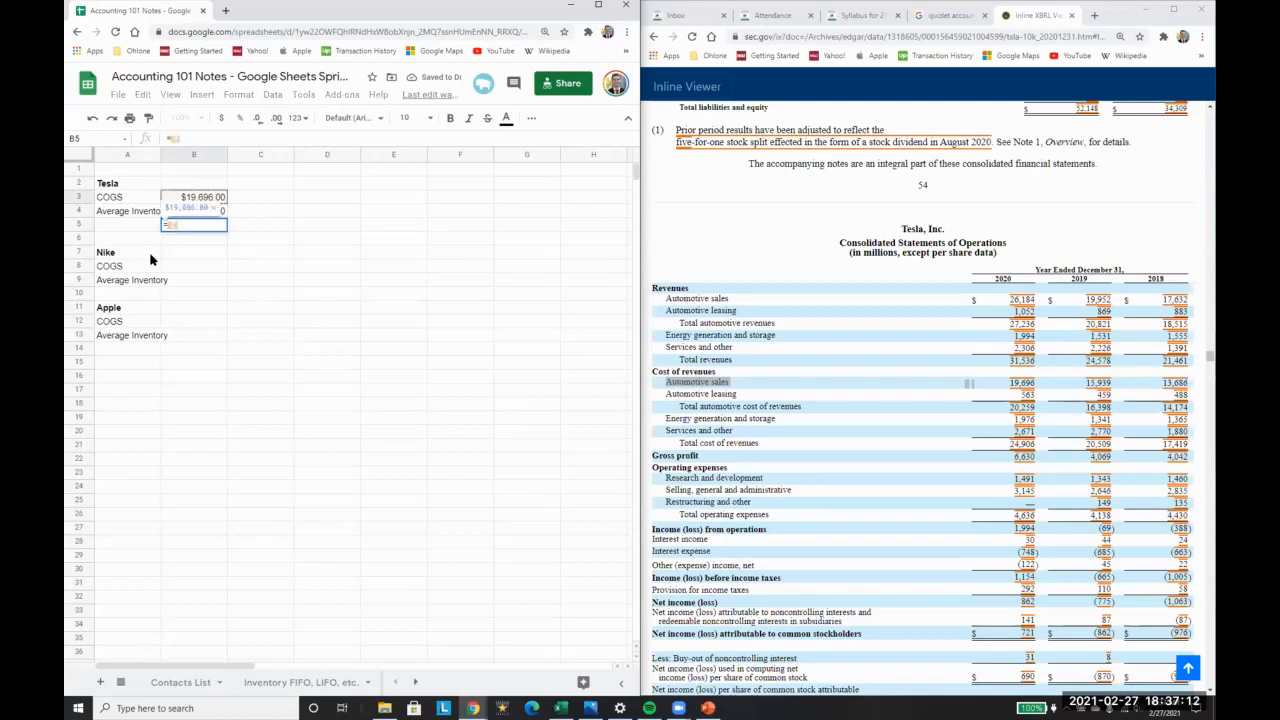
key(Return)
key(Up)
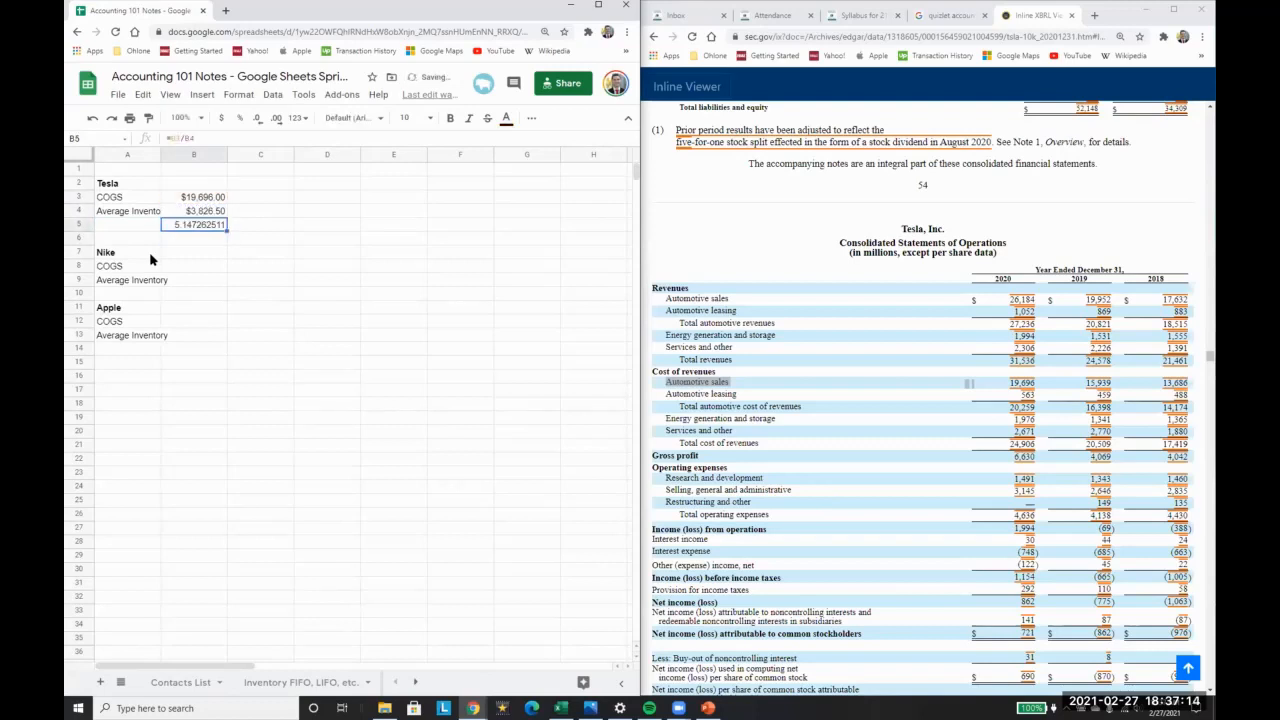
Place the notes spreadsheet beside the Inventory Turnover slide in PowerPoint
key(super)
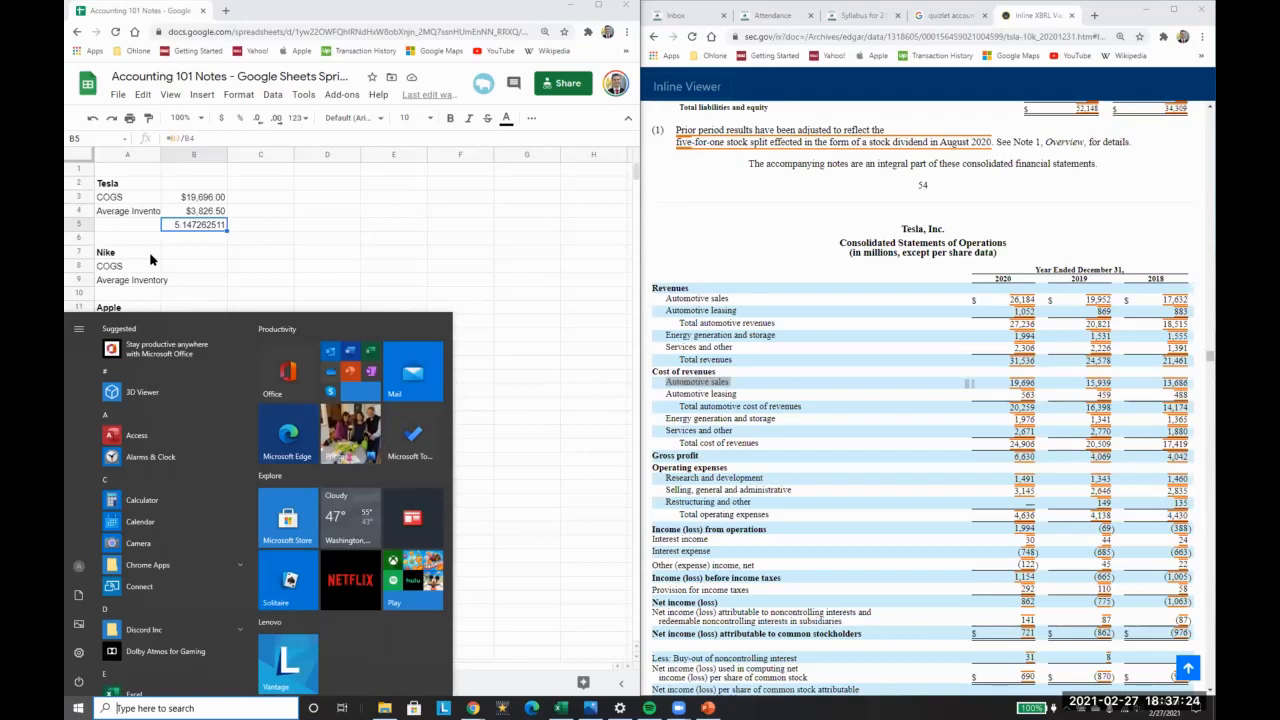
key(super)
key(super+Right)
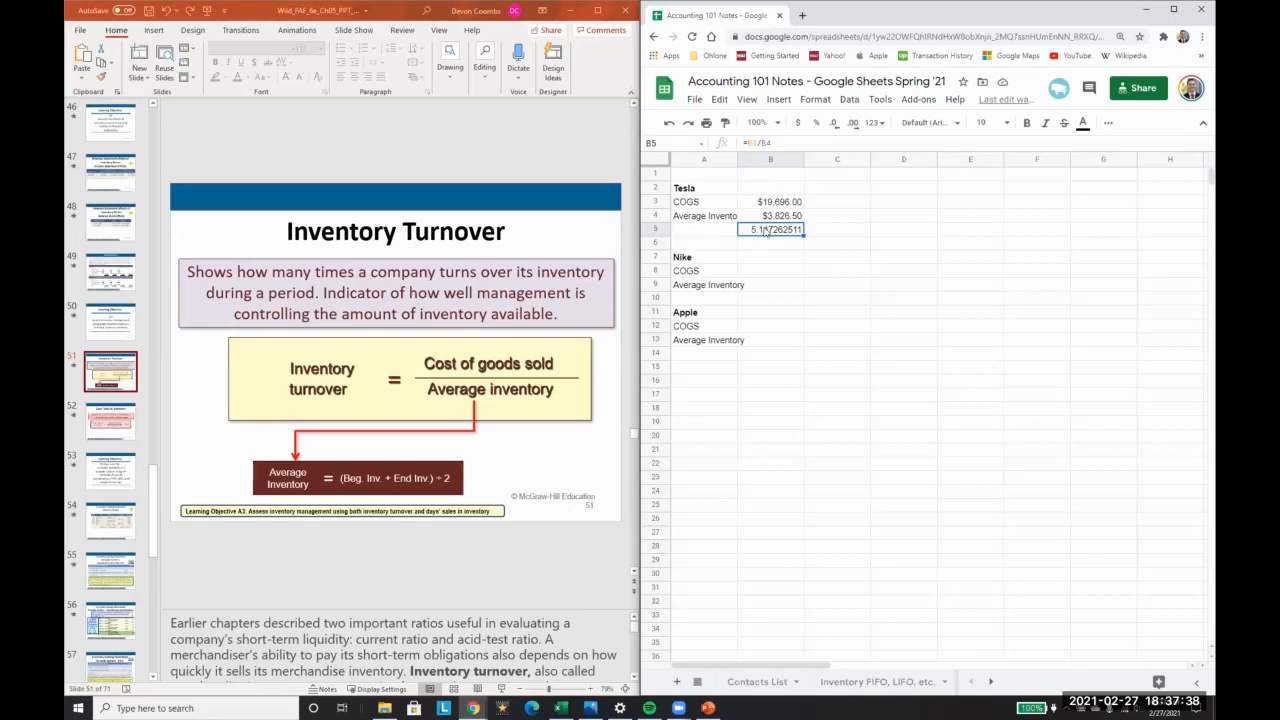
Show the Days' Sales in Inventory slide, insert a row below Tesla's turnover and label cell A6 "Days Sales in Inventory"
click(112, 428)
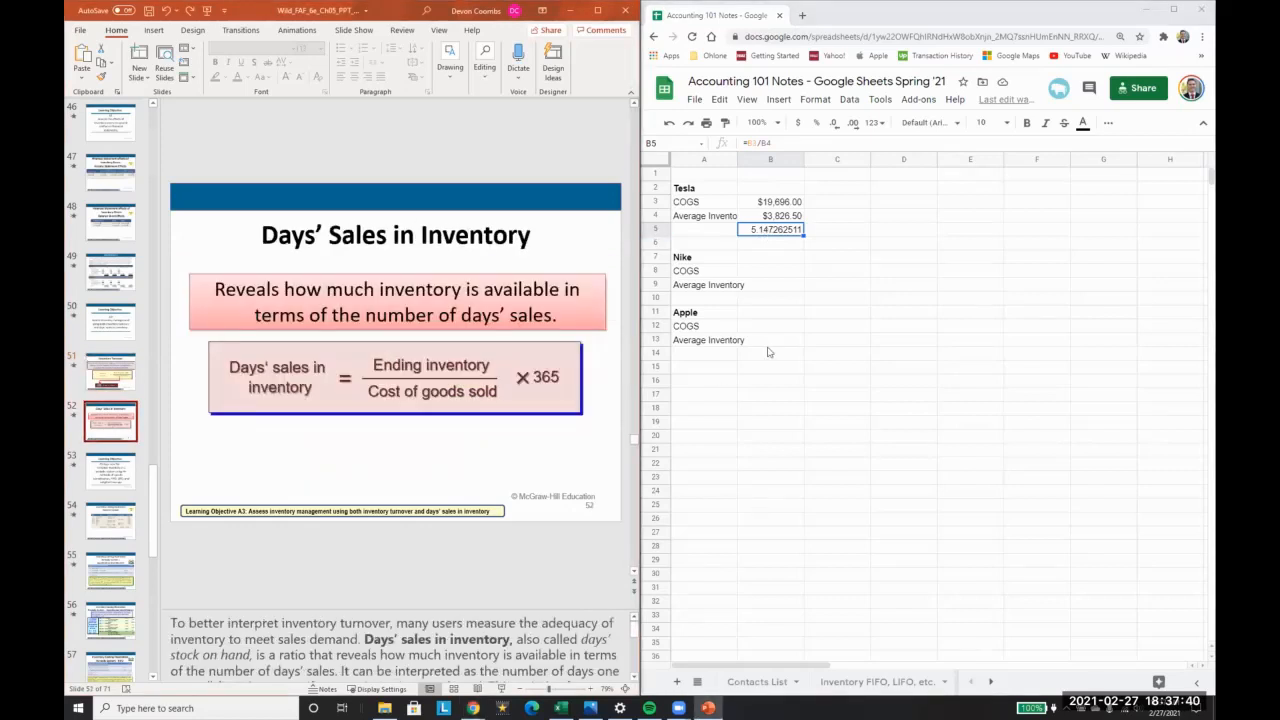
click(719, 246)
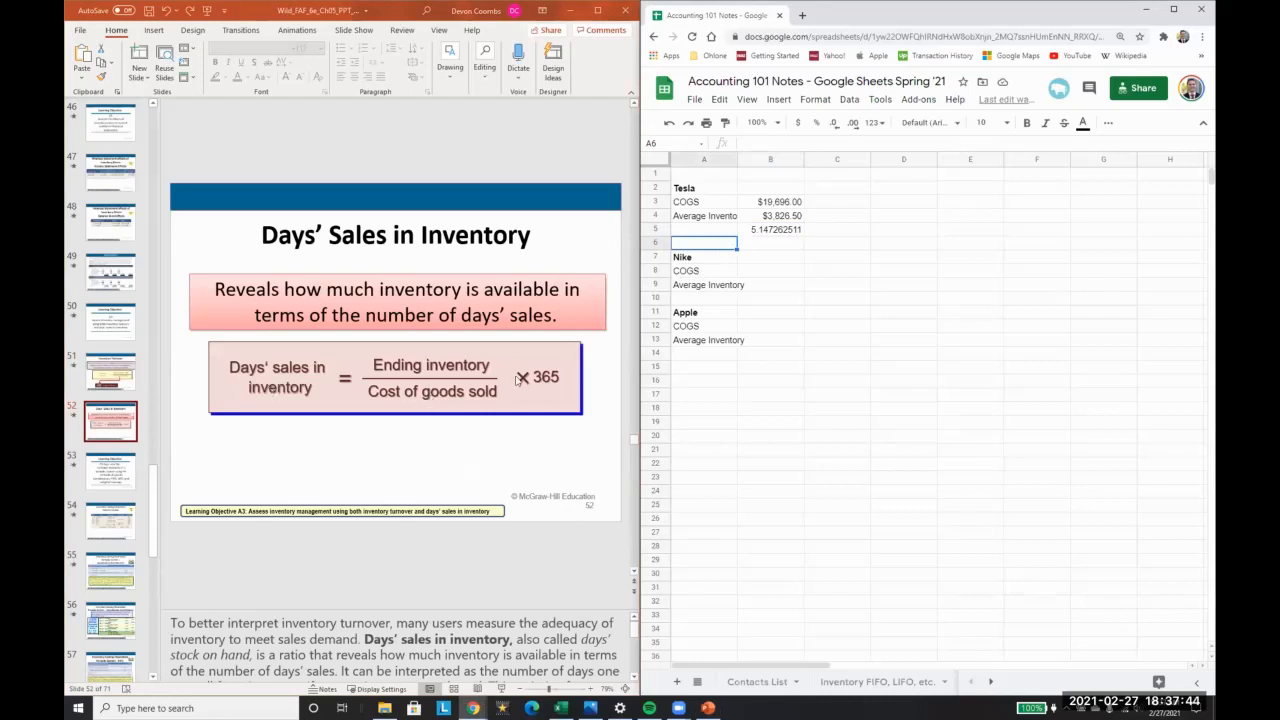
right_click(657, 243)
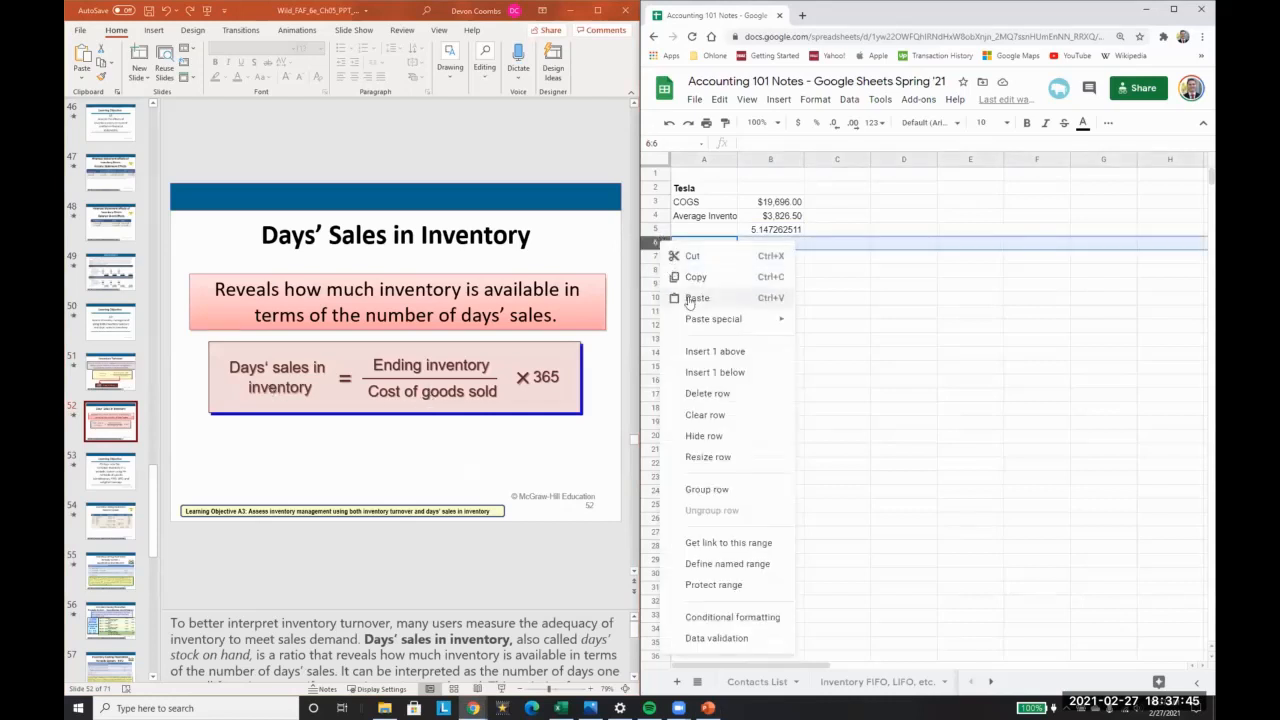
click(690, 351)
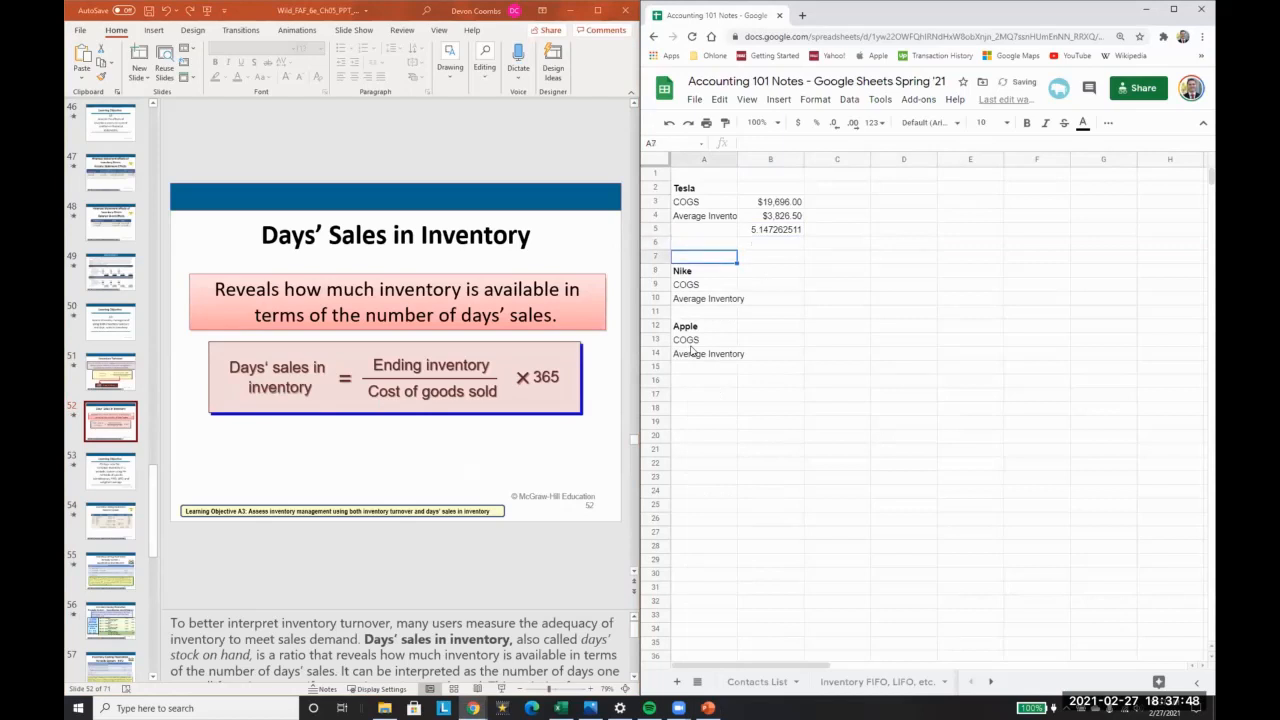
text(Days Sales in Inventory)
key(Return)
Insert three blank rows above row 7, below the Days Sales in Inventory label
click(655, 257)
right_click(655, 257)
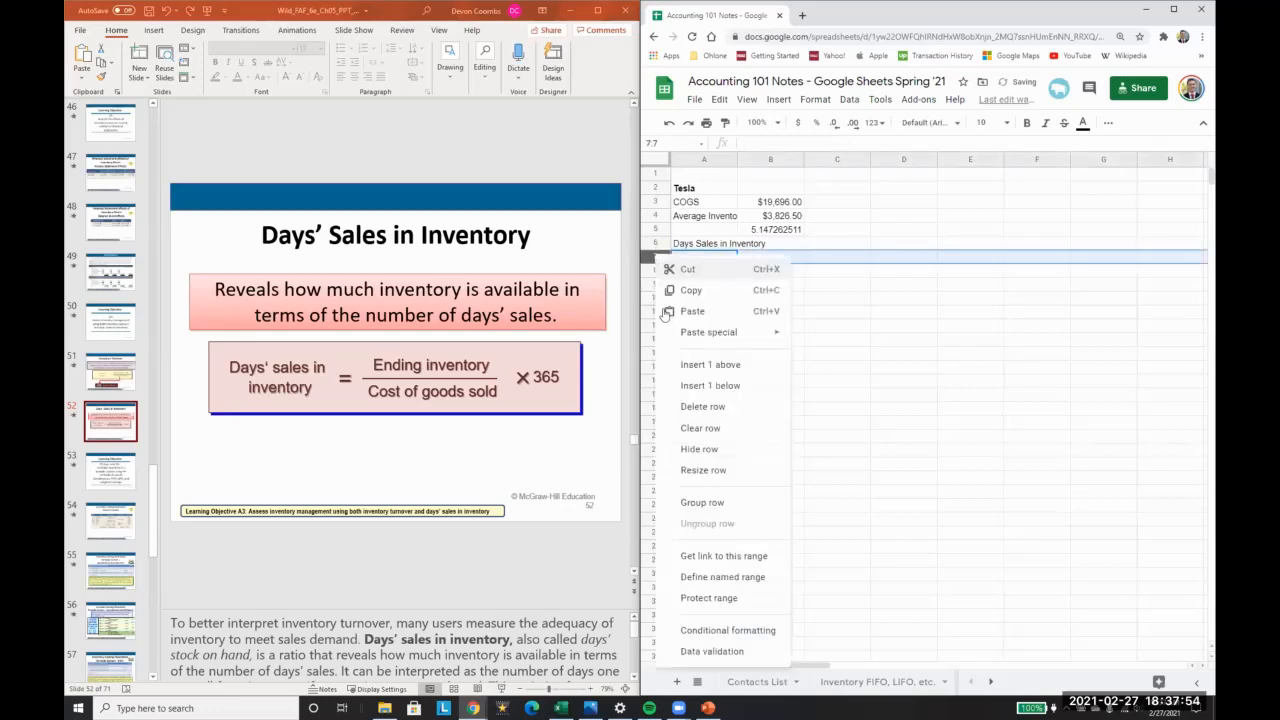
drag(655, 257, 655, 285)
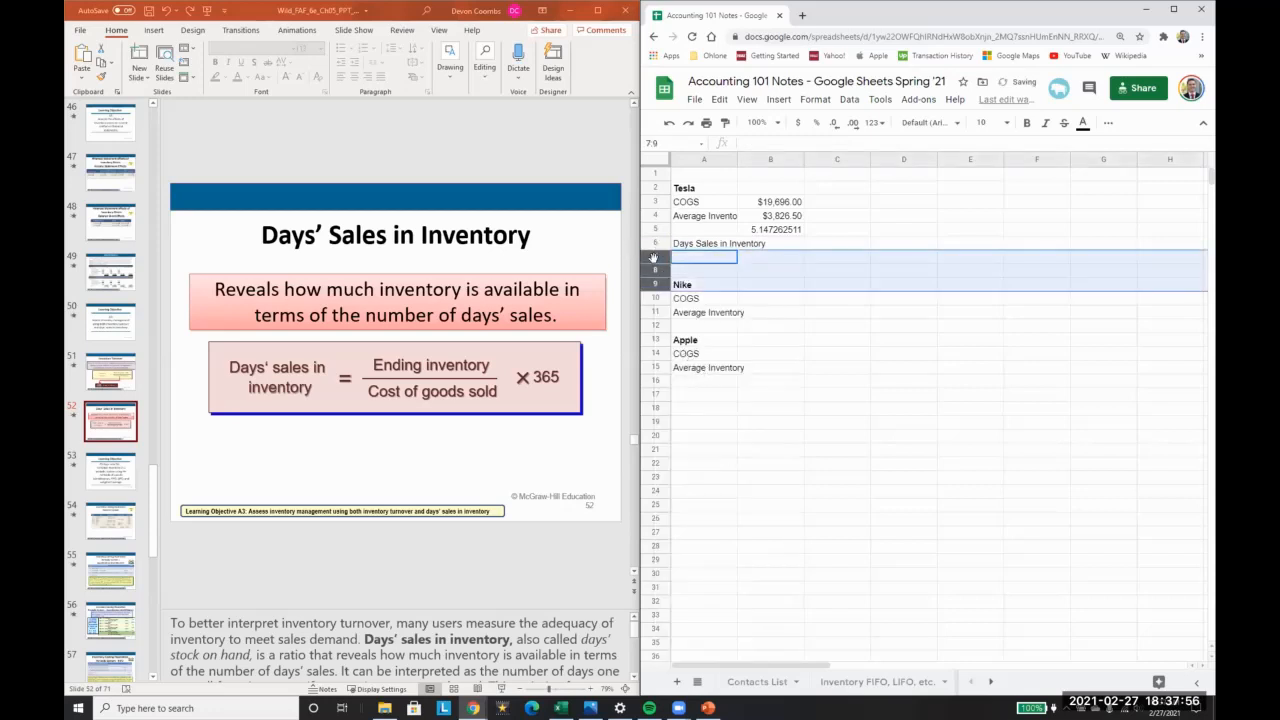
right_click(656, 262)
click(677, 377)
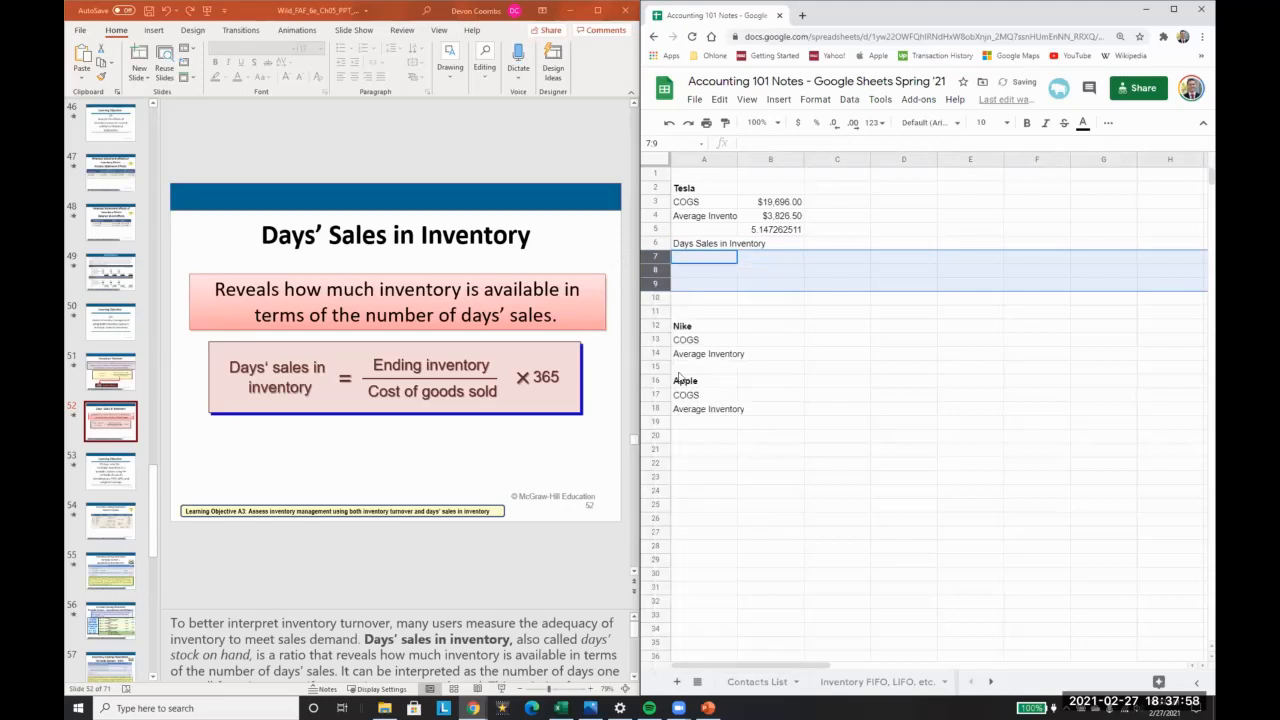
Place the notes spreadsheet beside Tesla's 10-K and bring the balance sheet's current assets into view
key(super+Left)
key(super+Up)
key(super+Left)
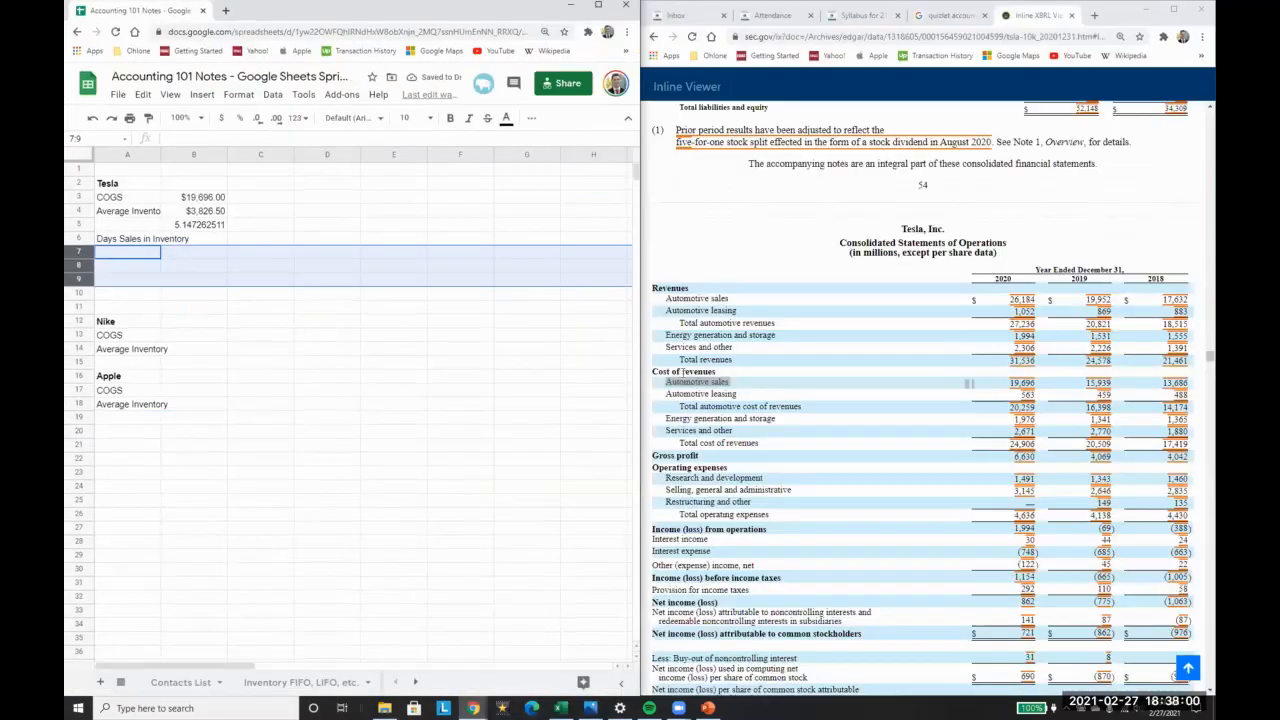
scroll(925, 358, up, 5)
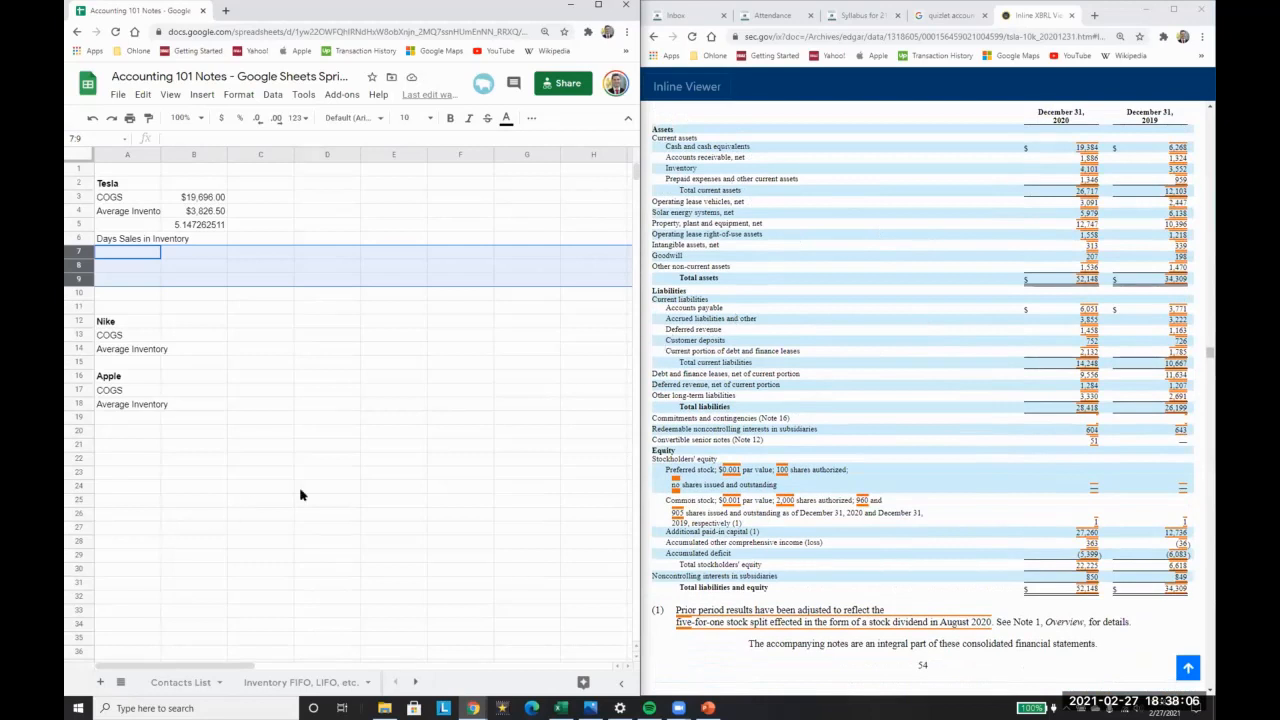
Copy Tesla's turnover calculation from B3:B5 into B7:B9
key(Right)
key(Up)
key(Up)
key(Up)
key(Up)
key(shift+Down)
key(shift+Down)
key(ctrl+c)
key(Down)
key(Down)
key(Down)
key(Down)
key(ctrl+v)
Enter 41,010 in cell B7 of the Days Sales in Inventory section
text(41,010)
key(Return)
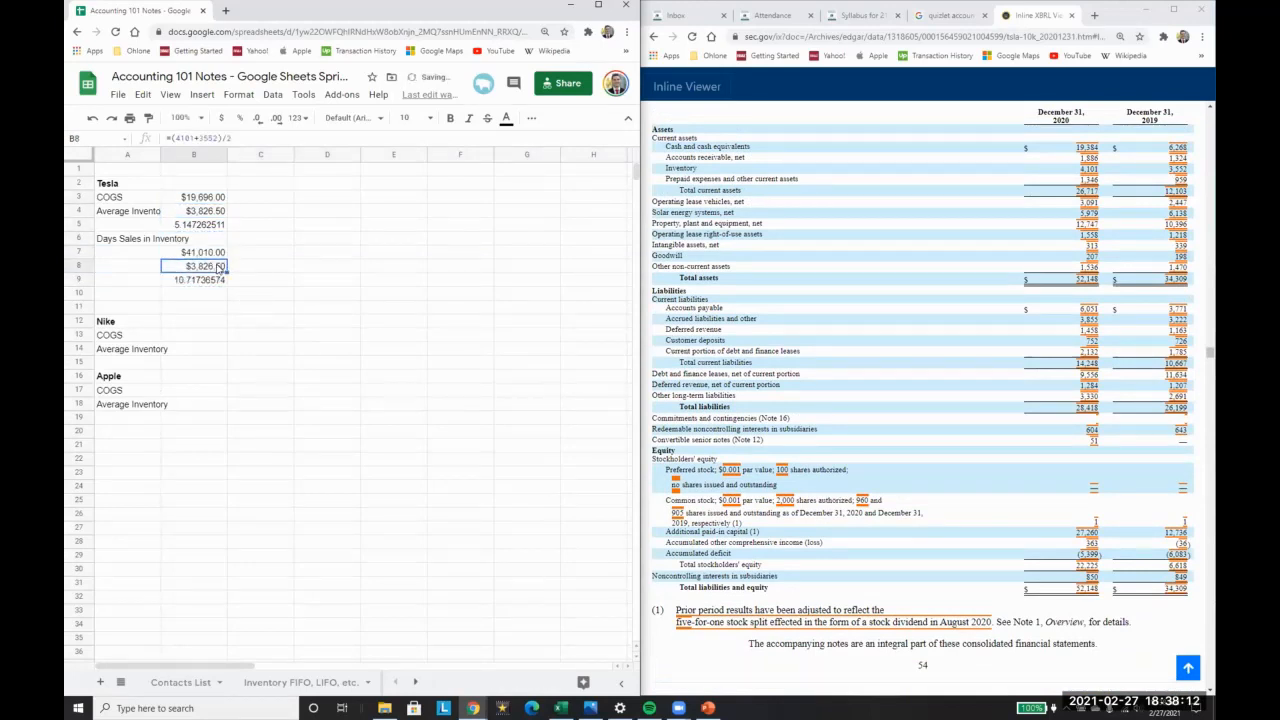
key(super+Left)
key(super+Left)
key(super+Up)
key(super+Left)
click(215, 281)
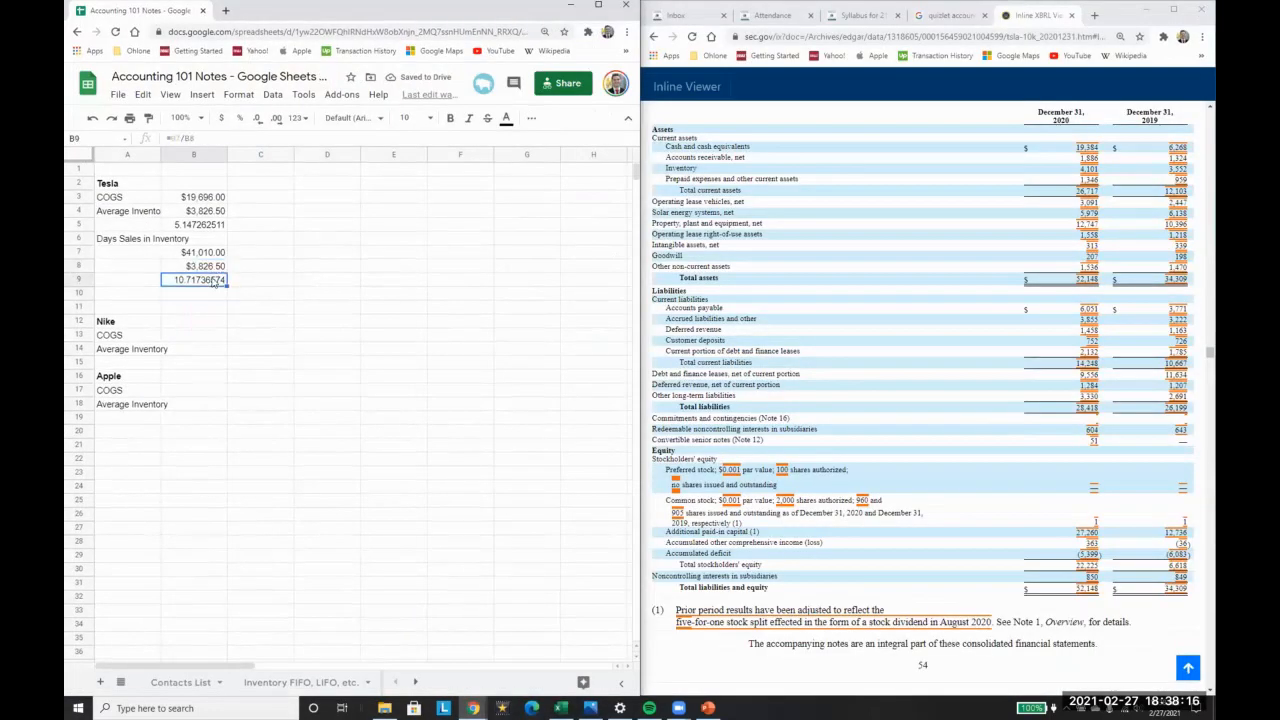
key(Up)
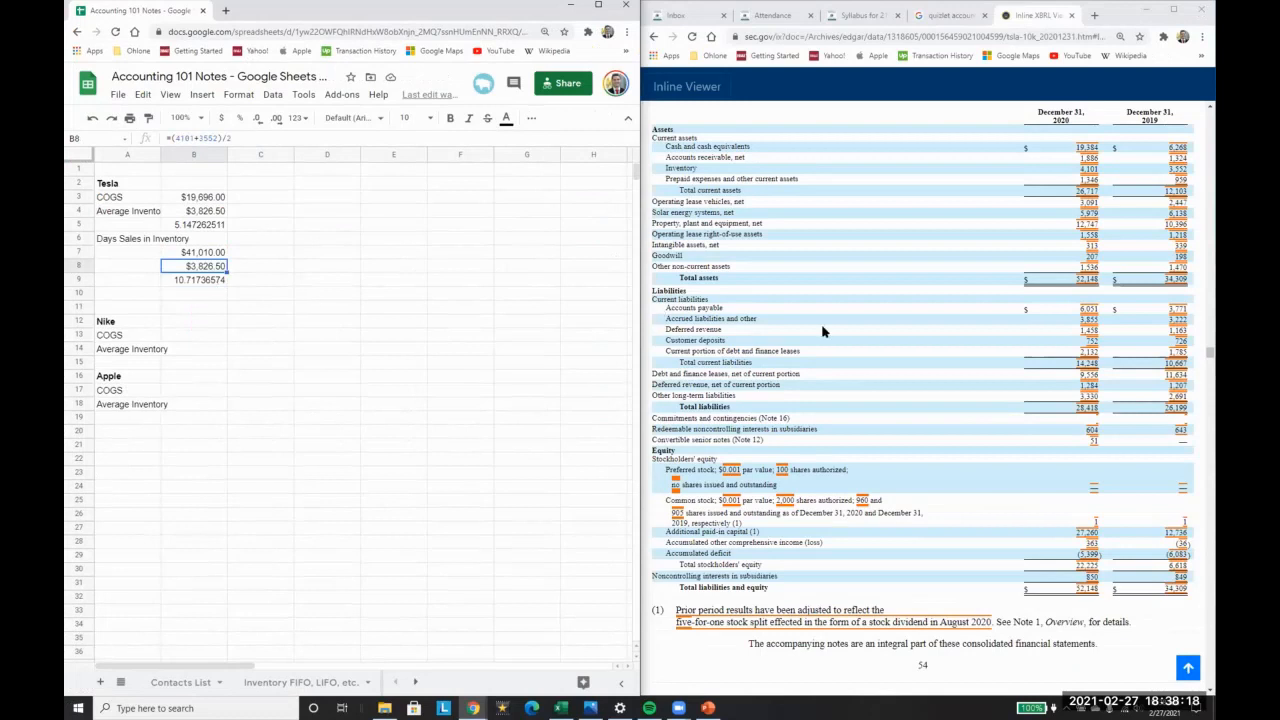
Reference Tesla's COGS in B8 with =B3 and divide B7 by B8 in cell B9
scroll(876, 325, down, 4)
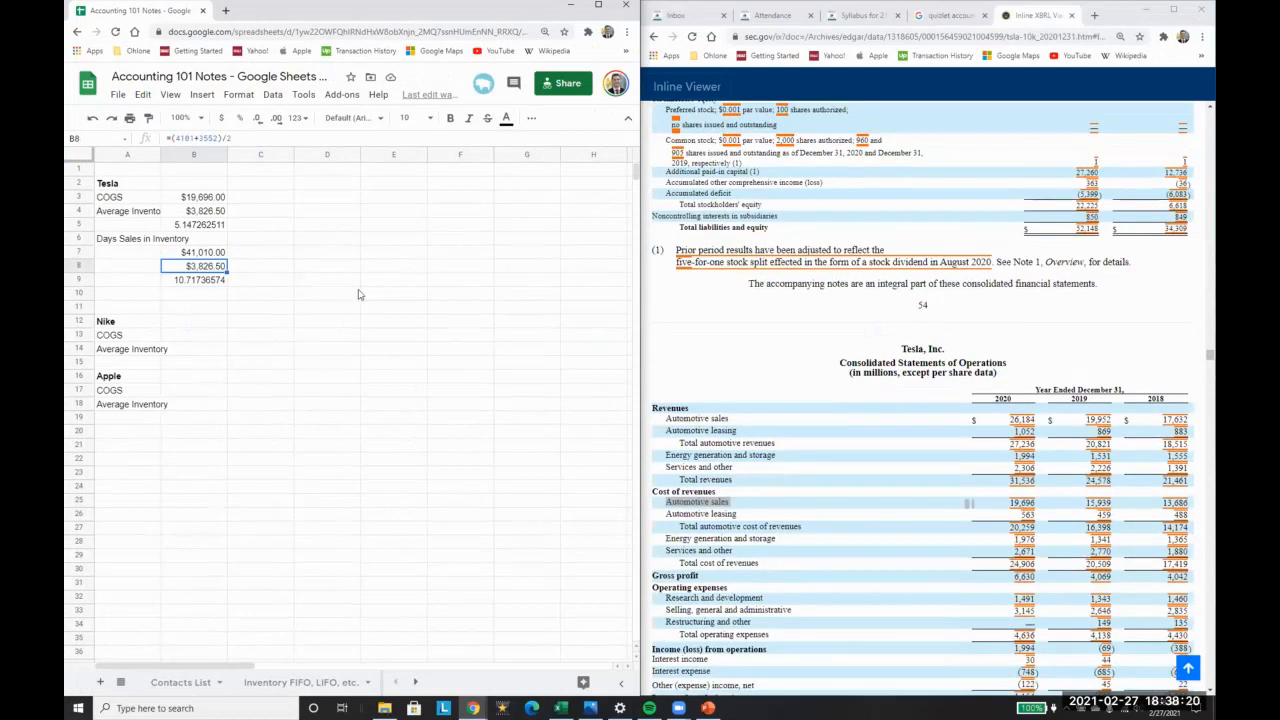
text(=)
key(Up)
key(Up)
key(Up)
key(Up)
key(Up)
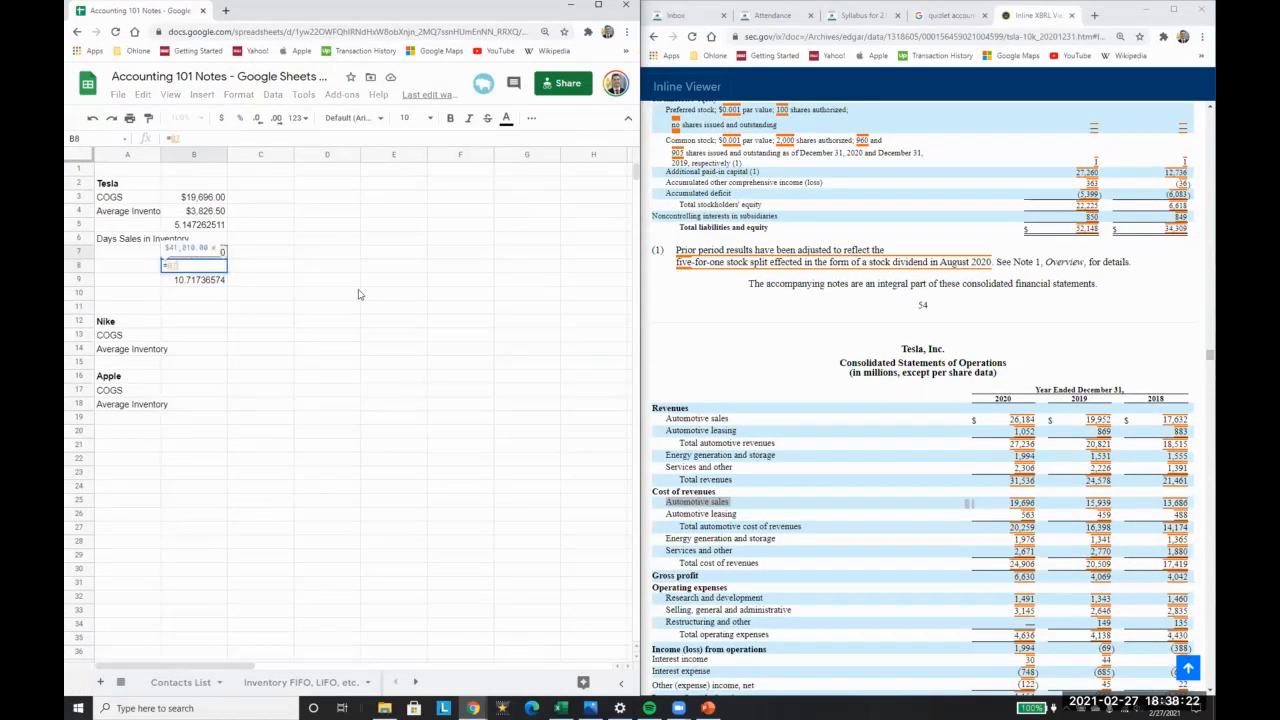
key(Return)
key(Down)
text(=)
key(Up)
key(Up)
text(/)
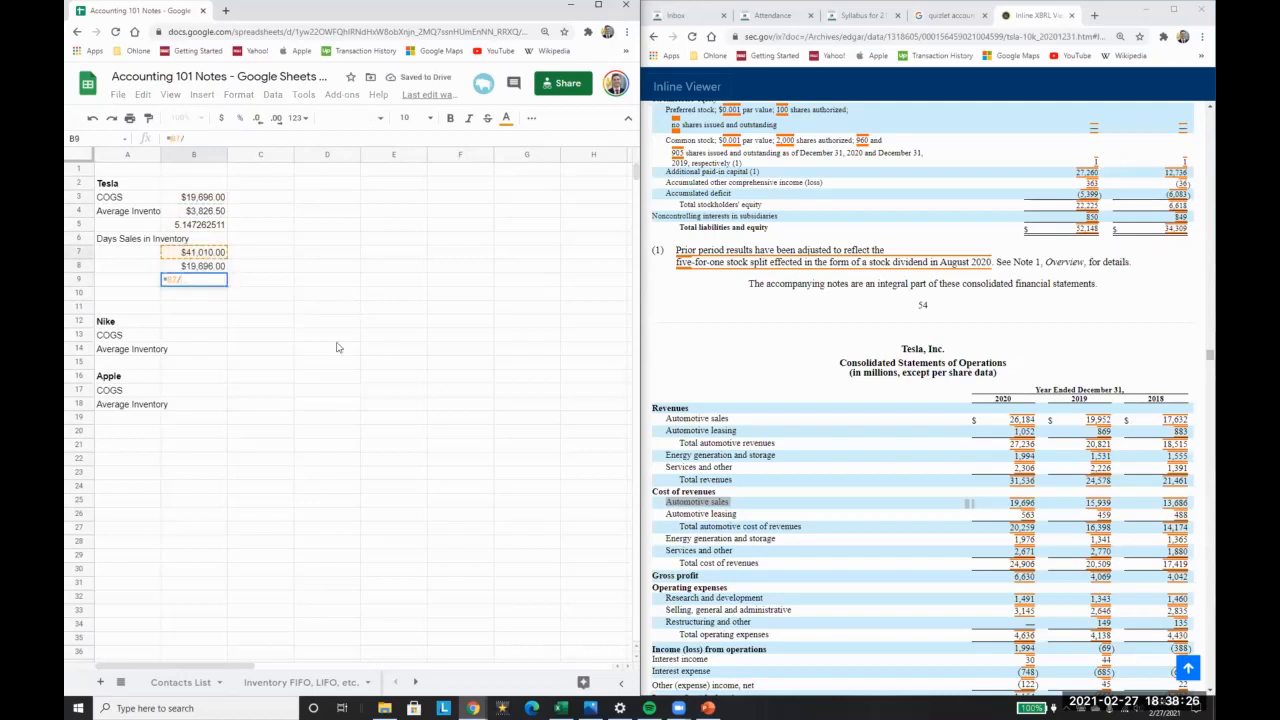
key(Up)
key(Return)
Reference Tesla's COGS in B7 with =B3 and enter 4101 as the ending inventory in B8
key(Up)
key(Up)
key(Up)
text(=)
key(Up)
key(Up)
key(Up)
key(Up)
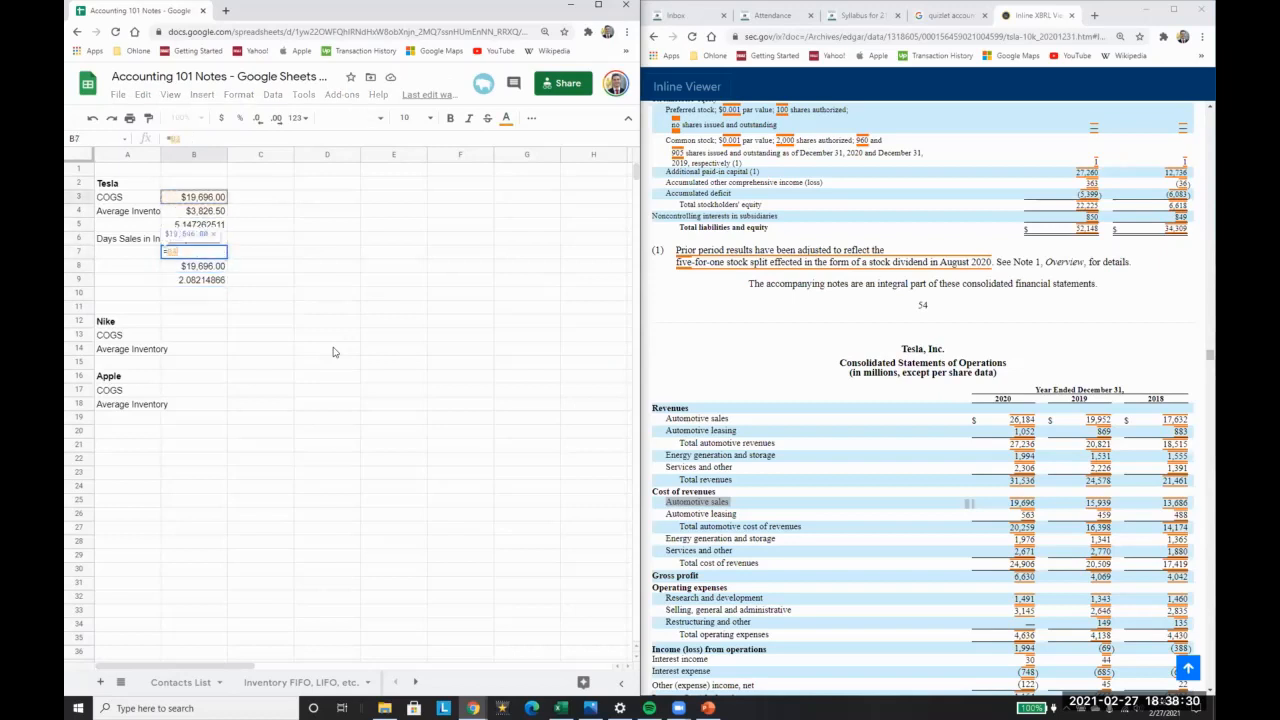
key(Return)
text(4101)
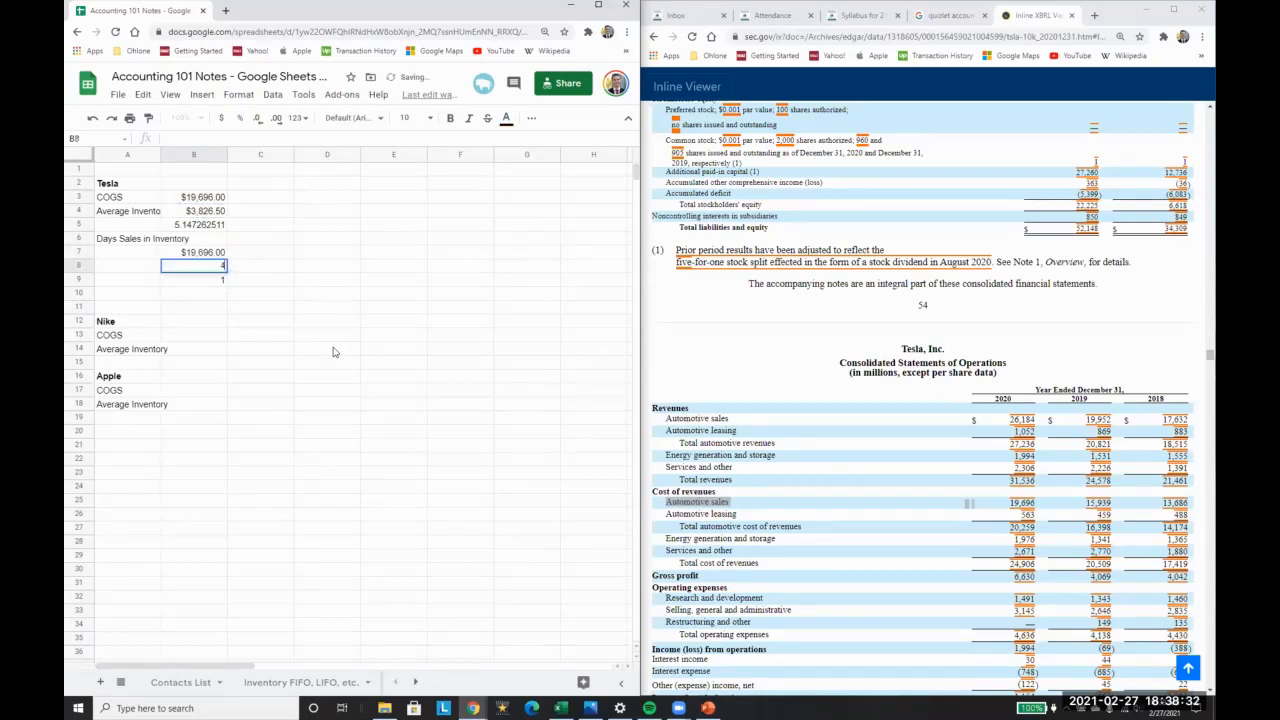
key(Return)
Enter the formula =B7/B8 in cell B9
text(=)
key(Up)
key(Up)
text(/)
key(Up)
key(Return)
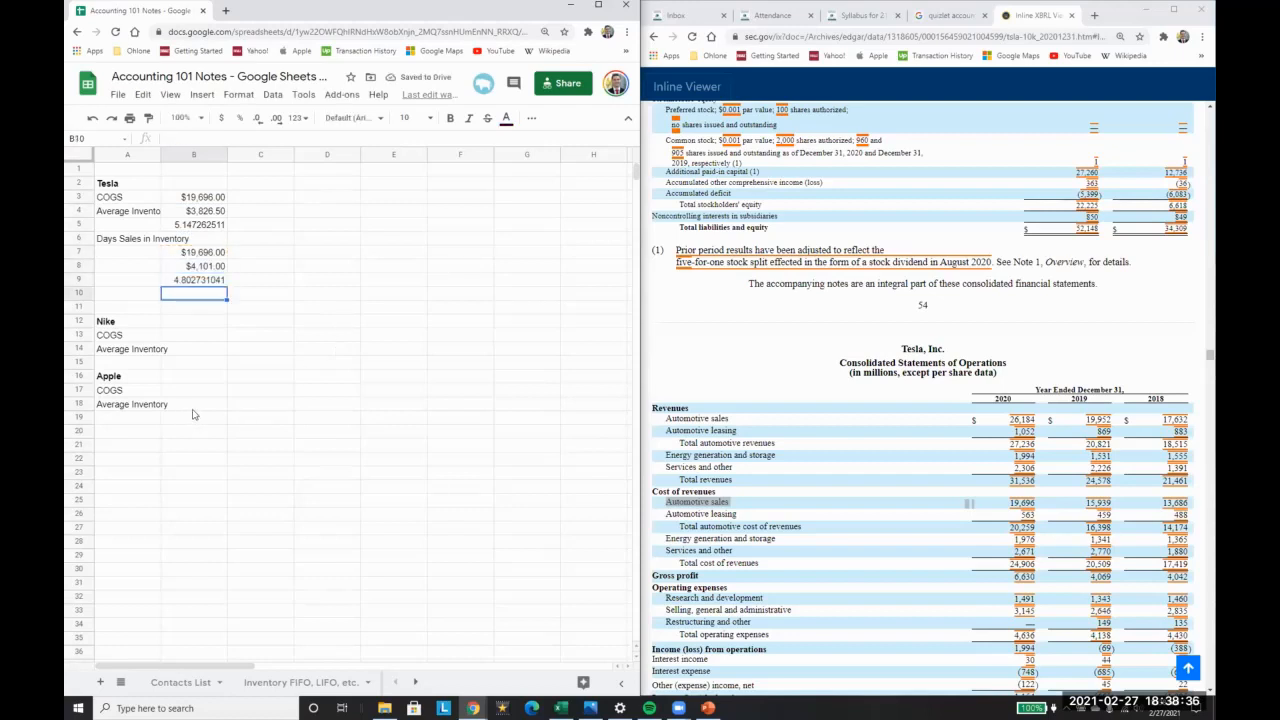
Calculate Tesla's days' sales in inventory in B10 with the formula =B9*365
text(=)
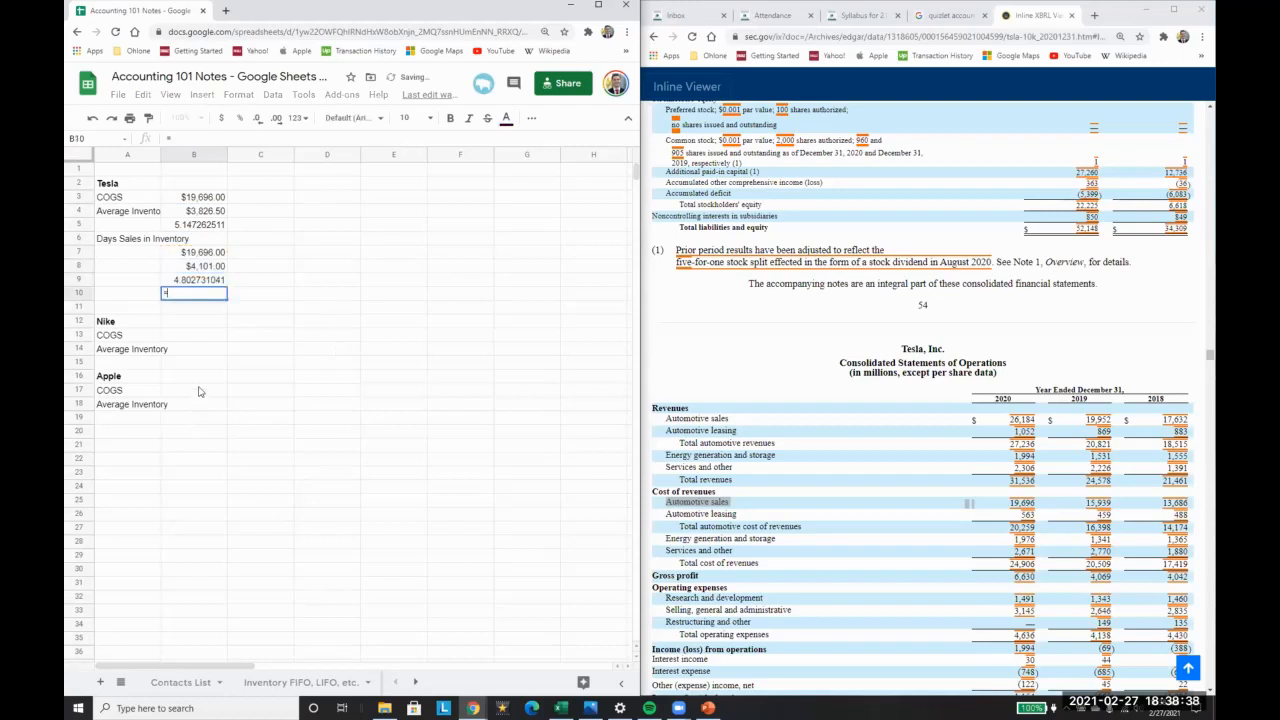
key(Up)
text(*365)
key(Return)
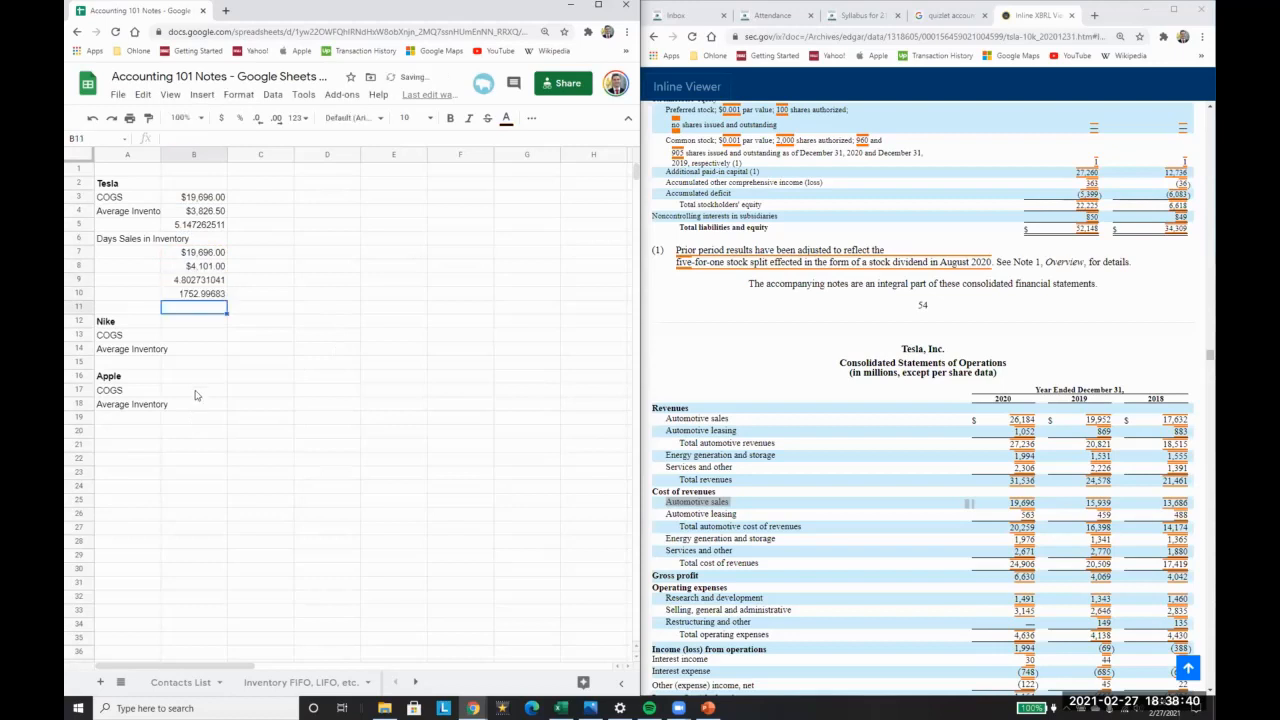
Bring the spreadsheet beside the Days' Sales in Inventory slide and change the ratio in B9 to =B8/B7
key(super+Right)
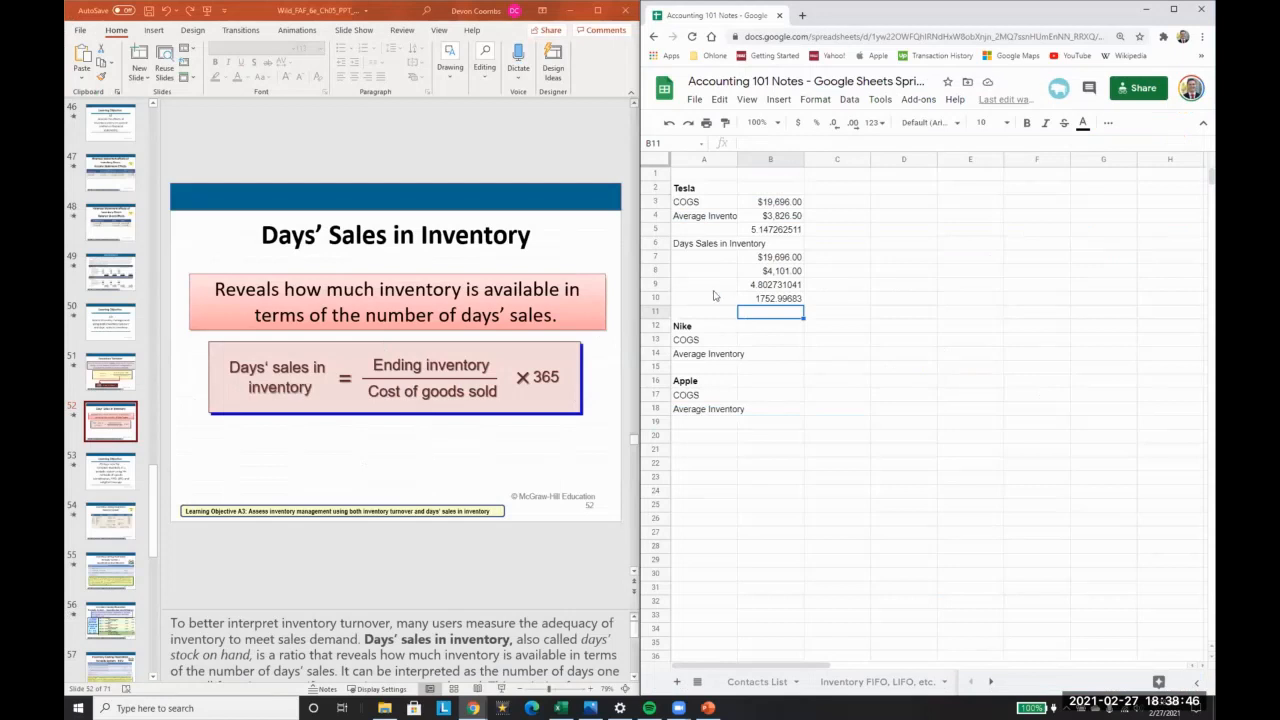
key(Up)
key(Up)
key(Up)
key(Down)
text(=B8/B7)
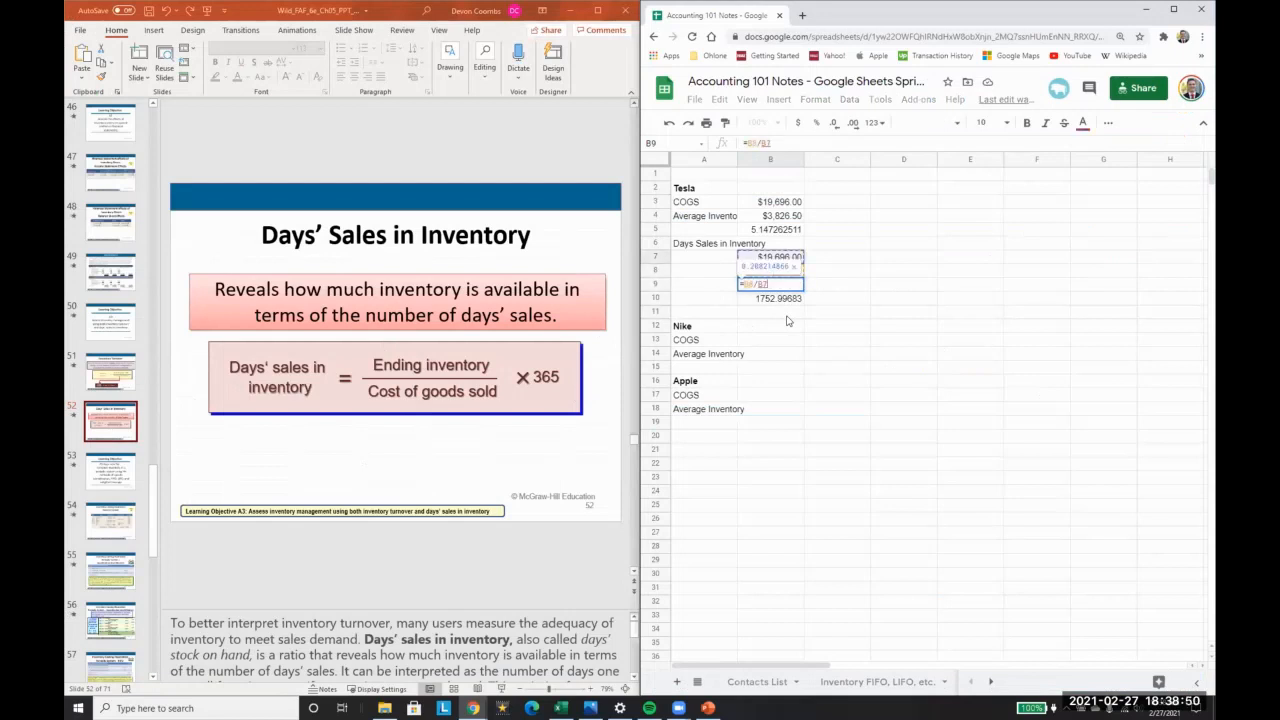
key(Return)
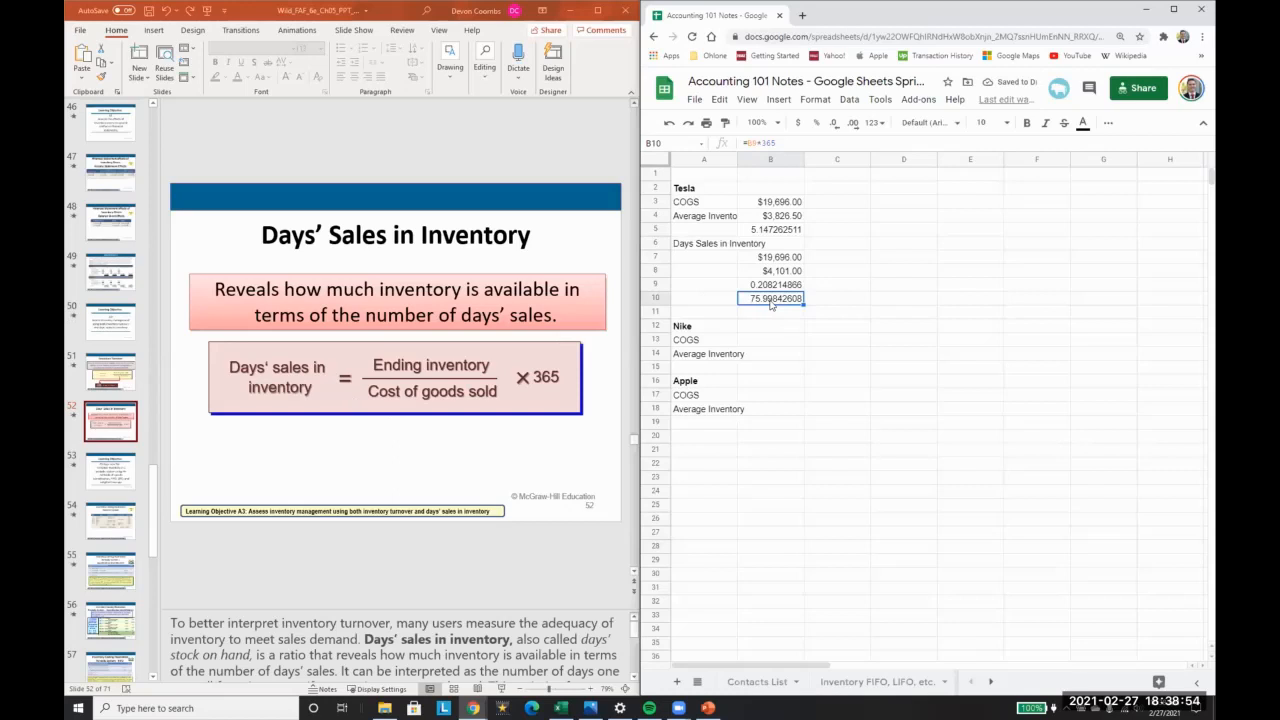
Move the notes spreadsheet back beside Tesla's 10-K and select cell A10
key(super+Left)
key(super+Left)
key(super+Down)
key(super+Up)
key(Left)
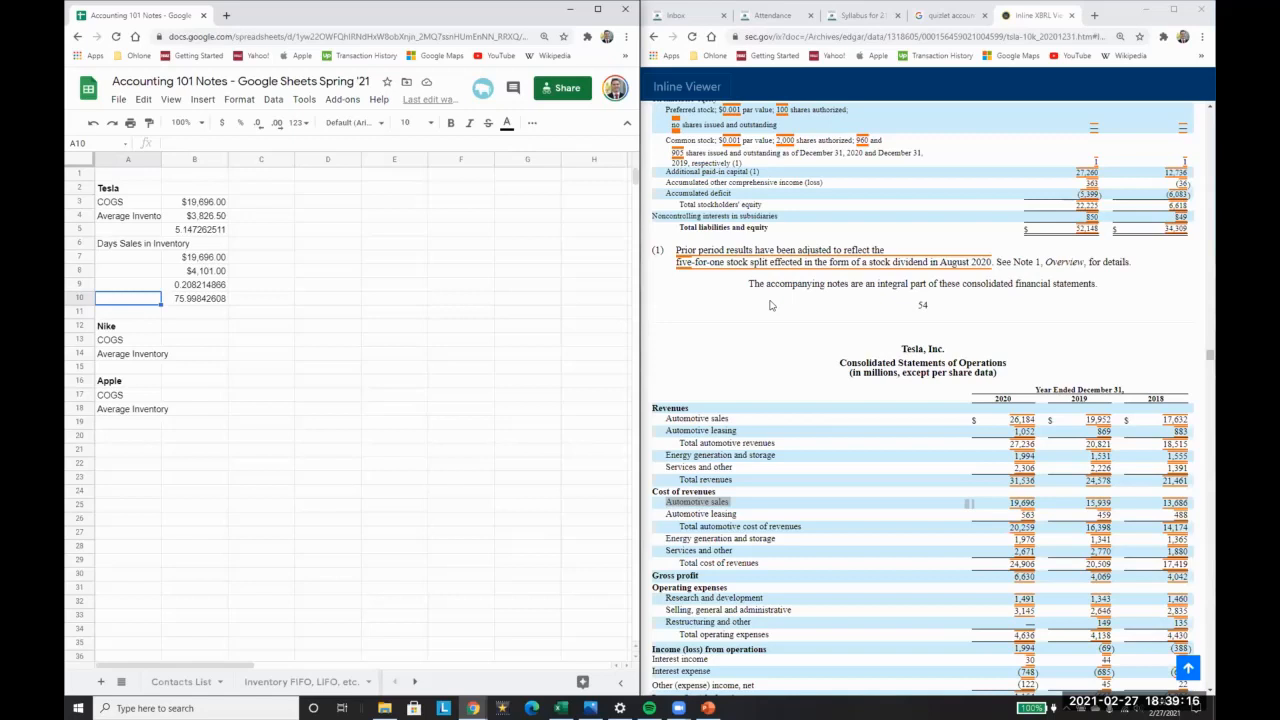
Search Google in a new browser tab for "toyota stock" to look up the company's ticker
click(1092, 15)
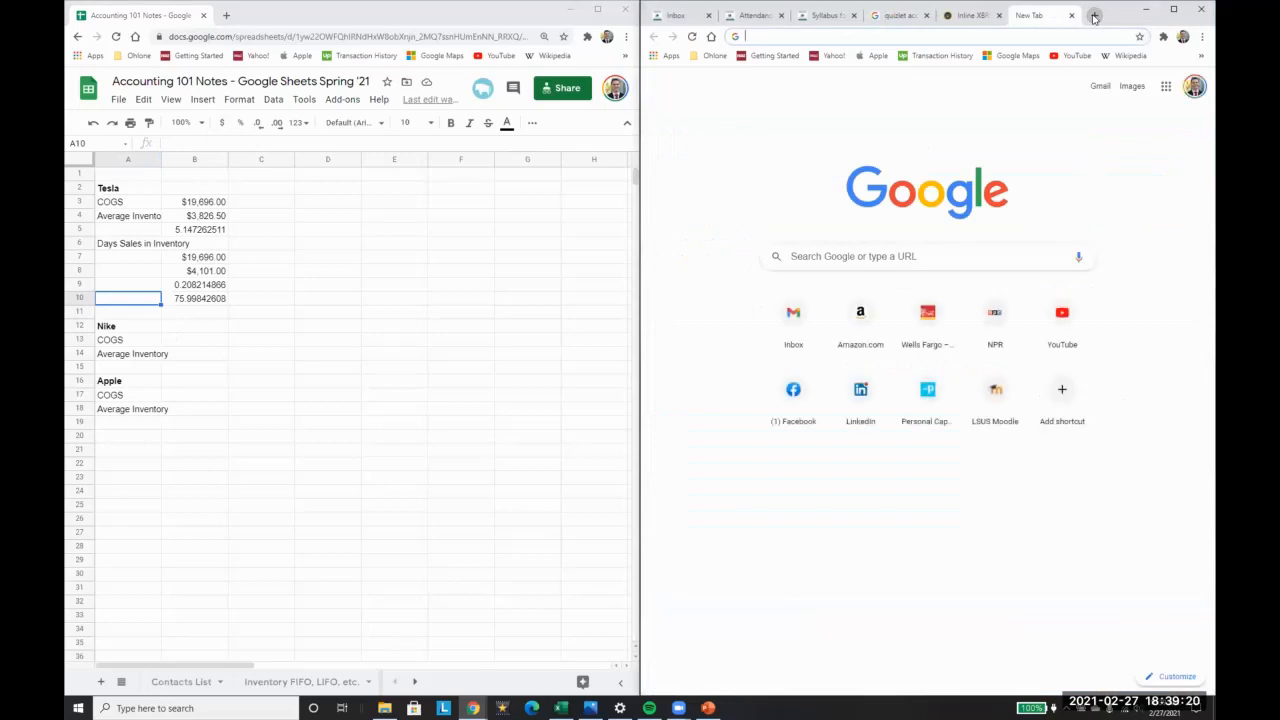
text(Toytoa)
key(Return)
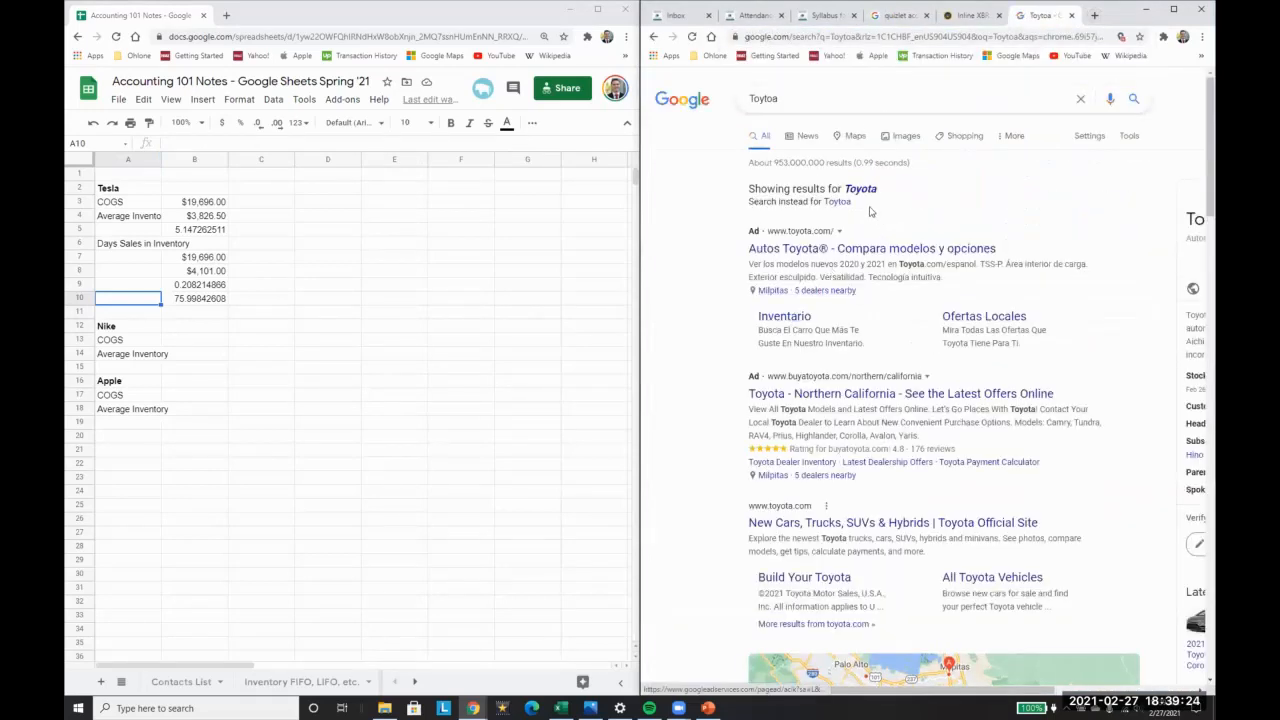
click(864, 98)
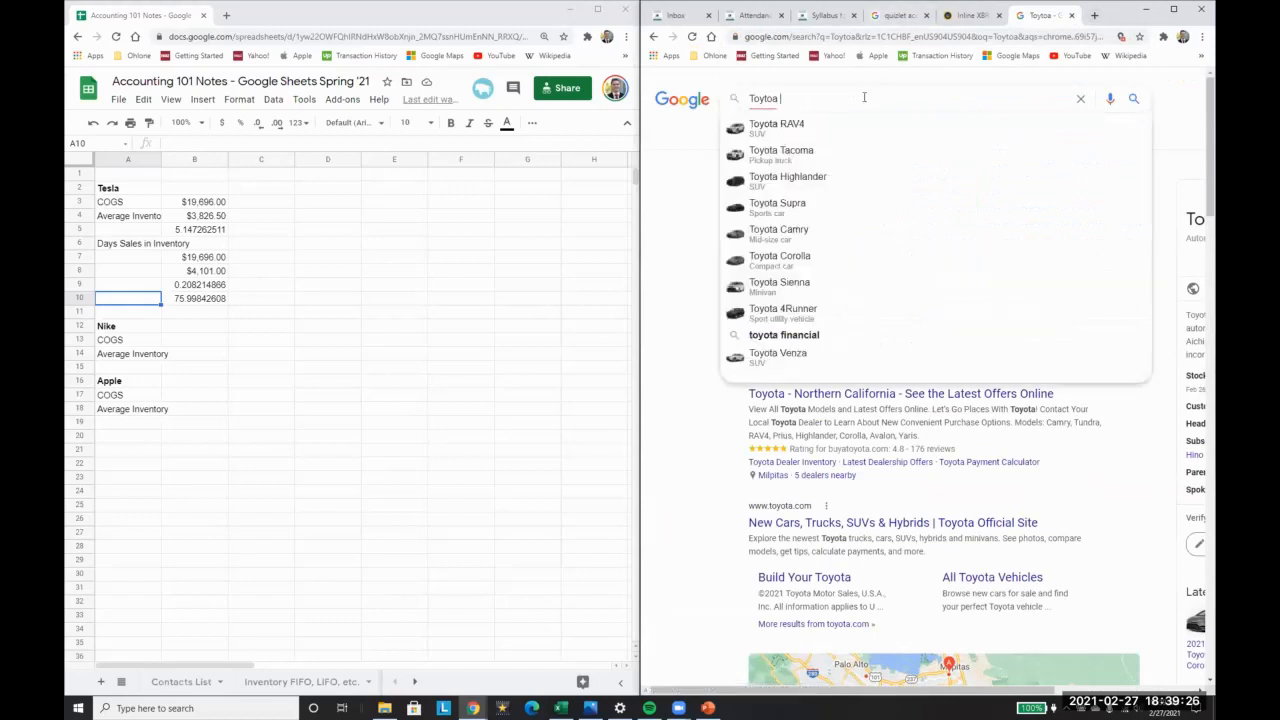
text(sto)
click(862, 123)
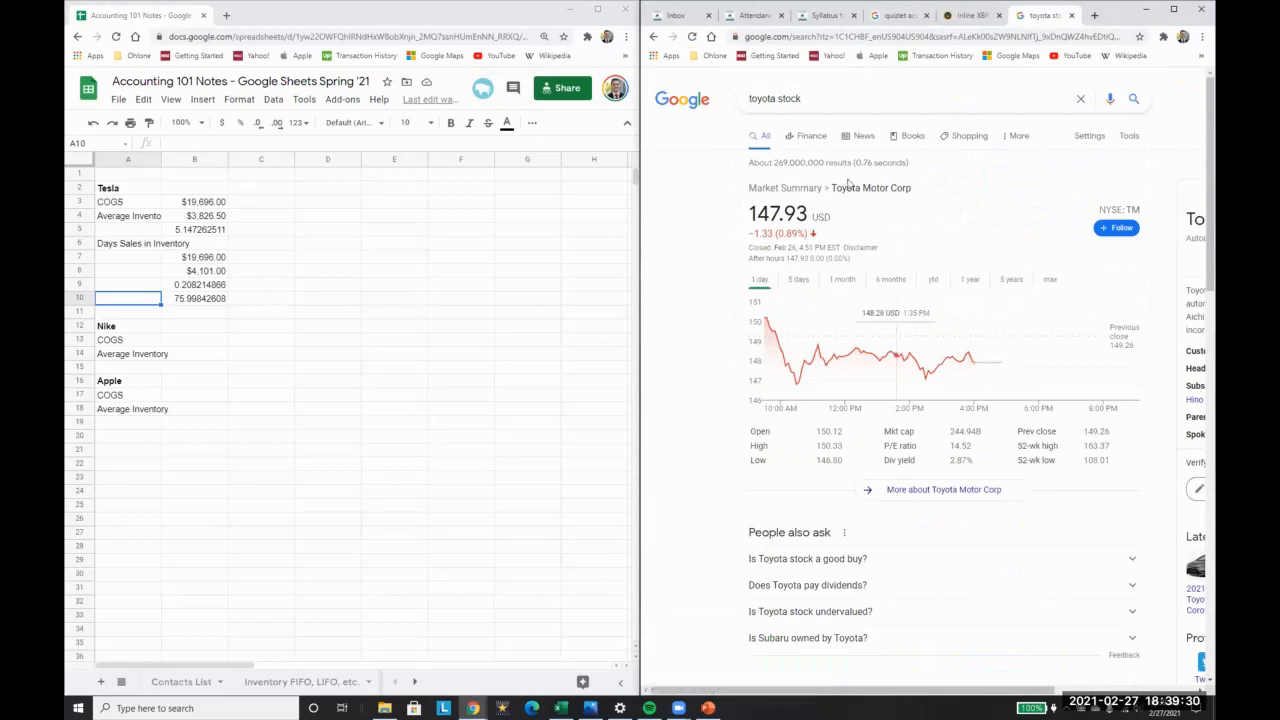
Return from Tesla's 10-K to the EDGAR company lookup, dismiss the feedback survey and search for ticker TM
click(966, 15)
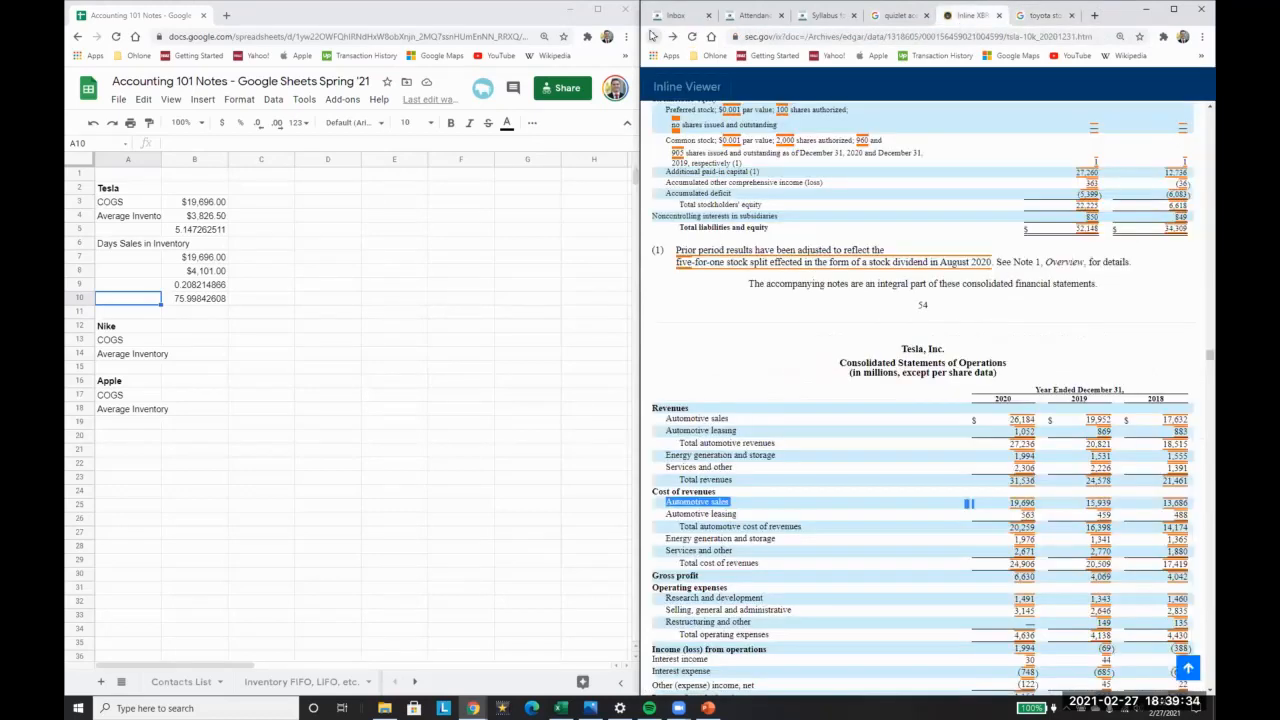
click(652, 36)
click(652, 36)
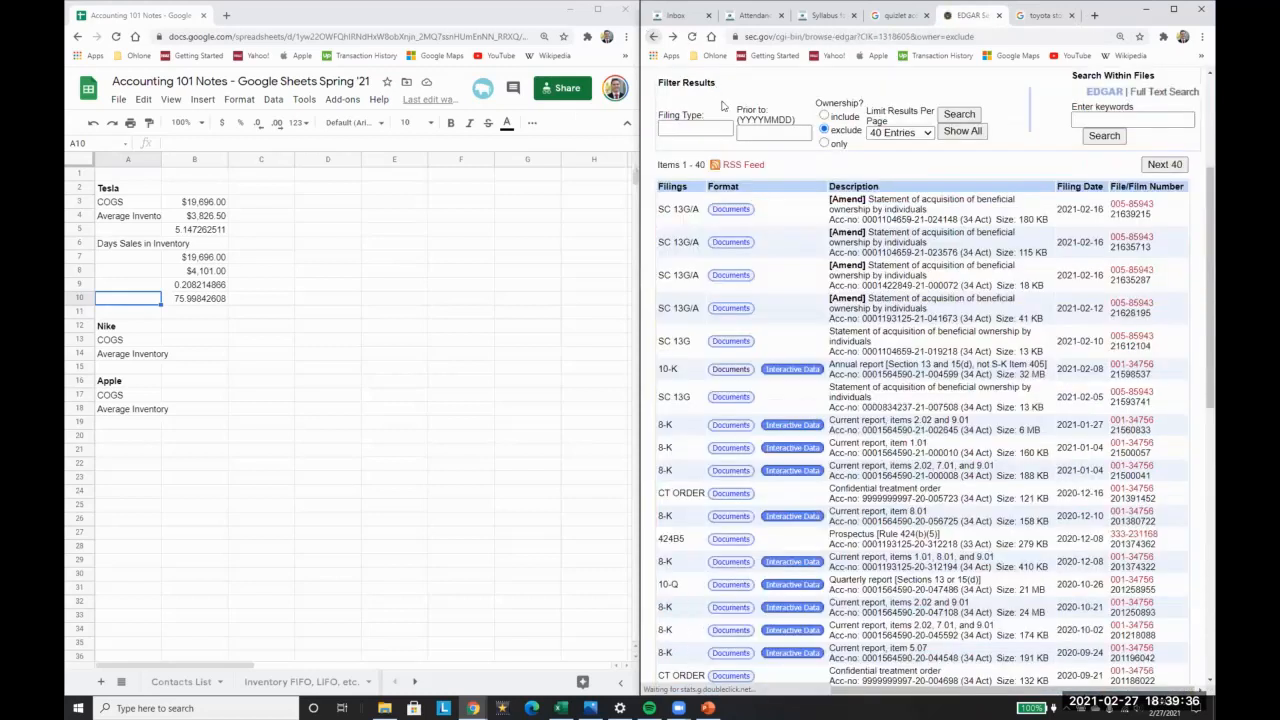
scroll(801, 218, up, 3)
click(653, 36)
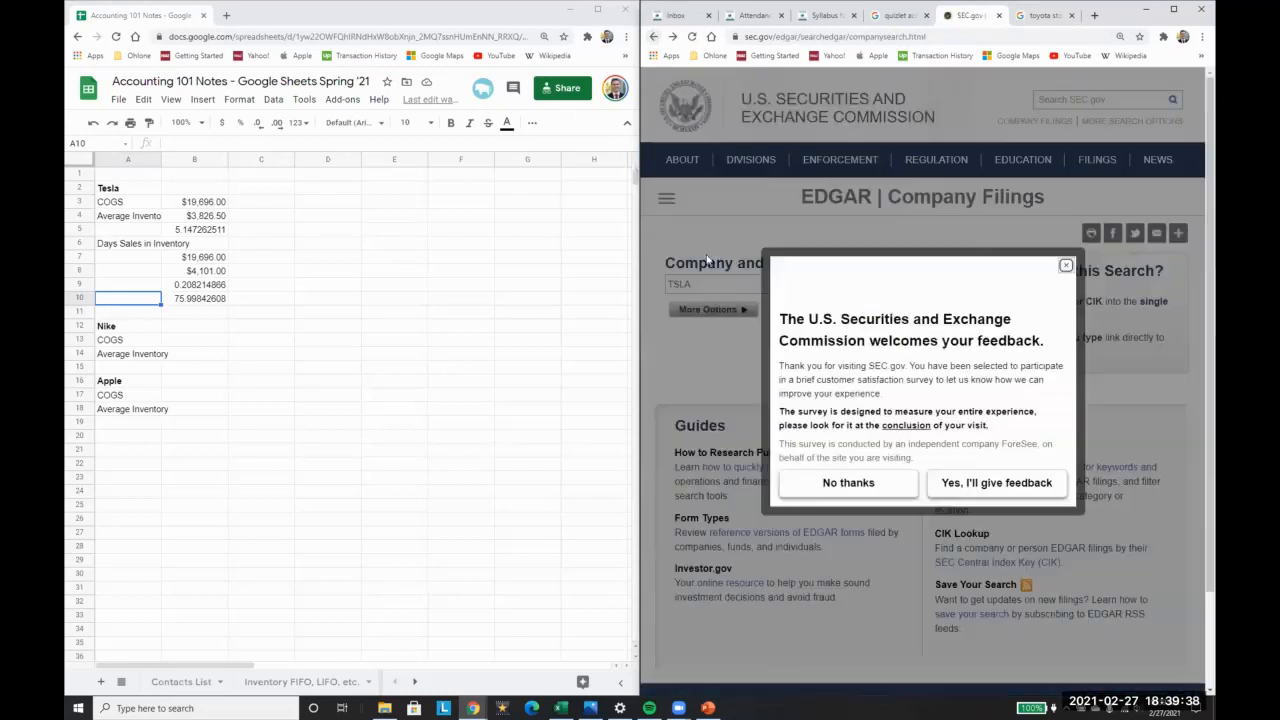
click(1067, 266)
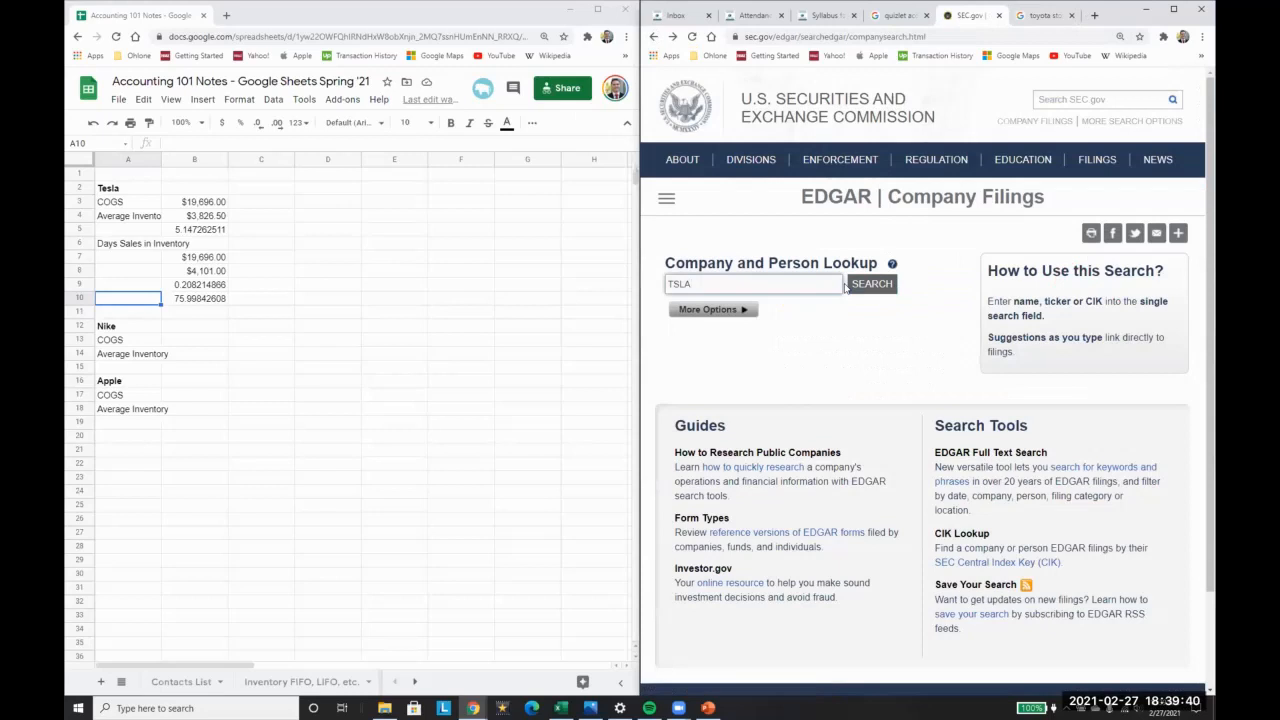
double_click(839, 285)
text(TM)
key(Return)
Look through Toyota's EDGAR filings in a maximized browser window and request the next 40 entries
scroll(835, 440, down, 2)
scroll(830, 440, down, 6)
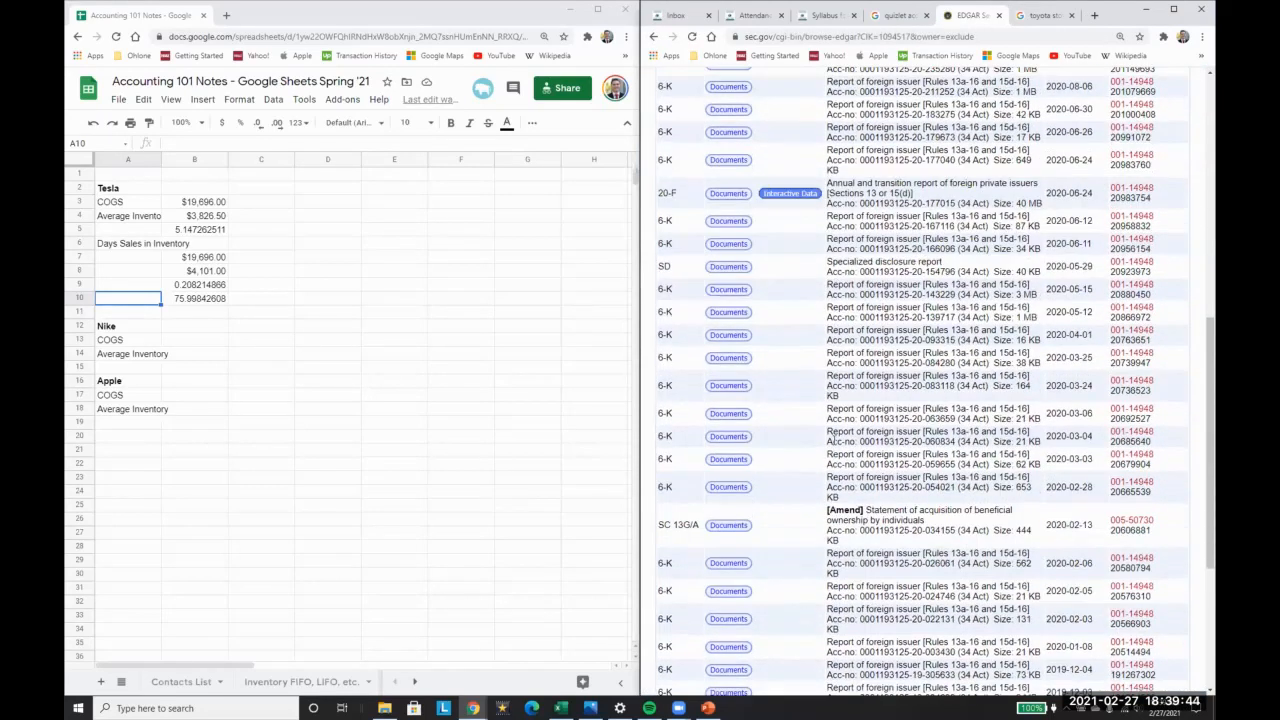
scroll(831, 439, down, 2)
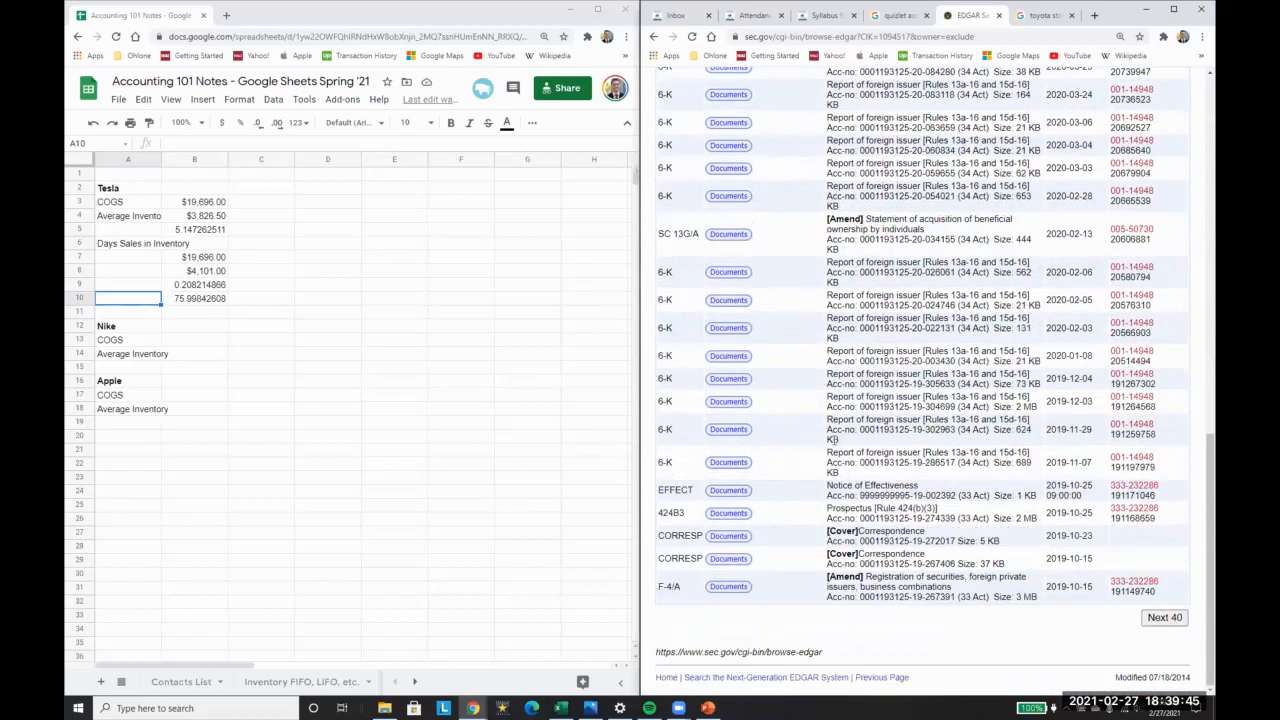
click(1173, 9)
click(1163, 618)
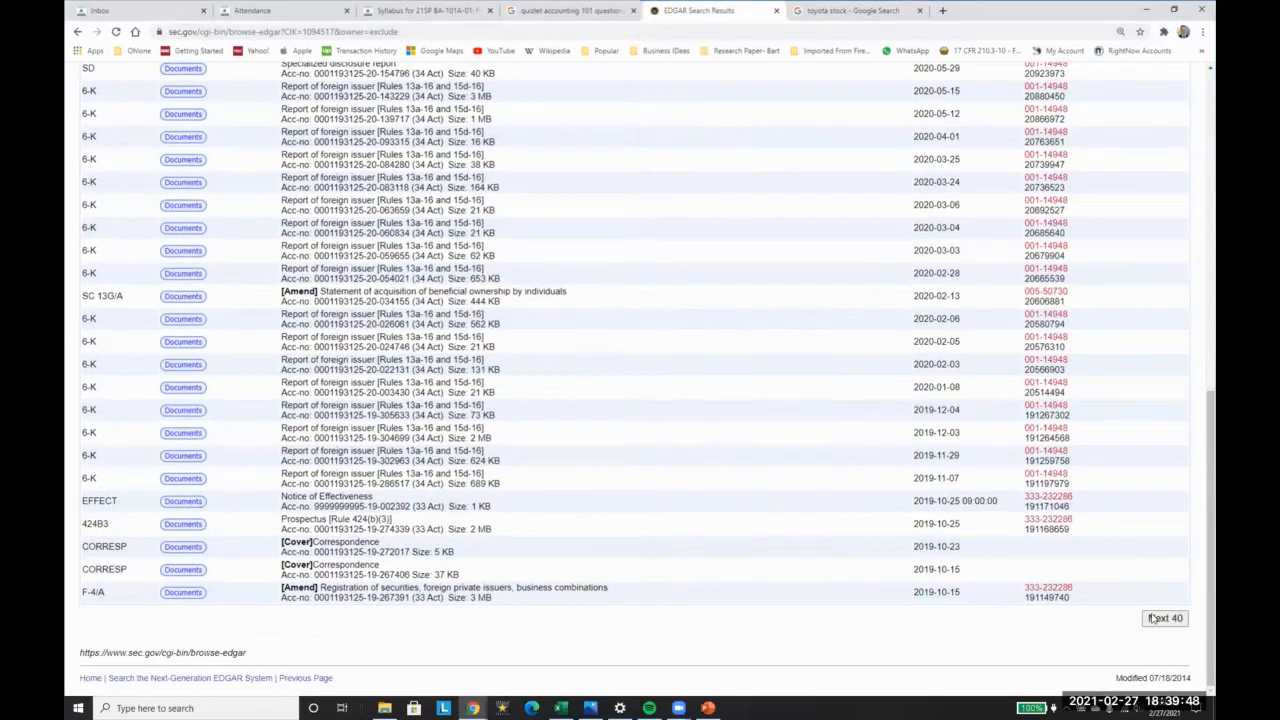
Look through older pages of Toyota's EDGAR filings, 40 entries at a time, and return to the company search page
scroll(740, 442, down, 2)
scroll(742, 442, down, 3)
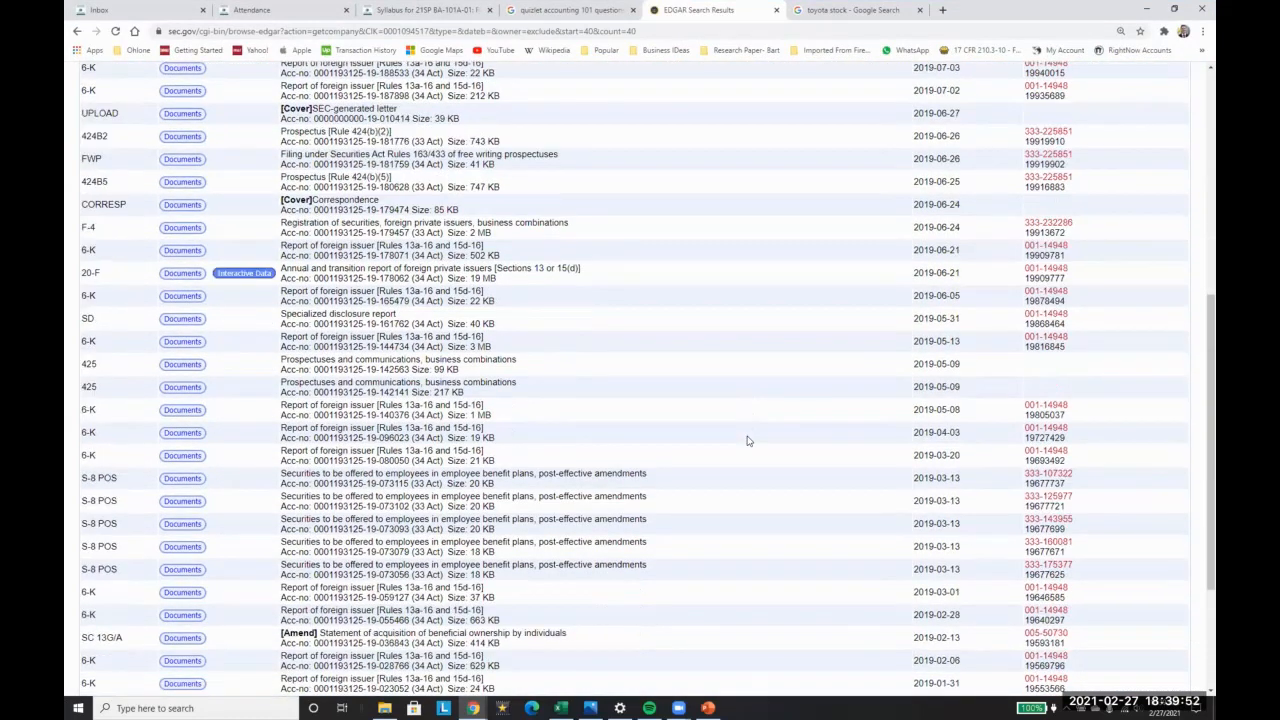
scroll(748, 441, down, 2)
scroll(748, 441, down, 1)
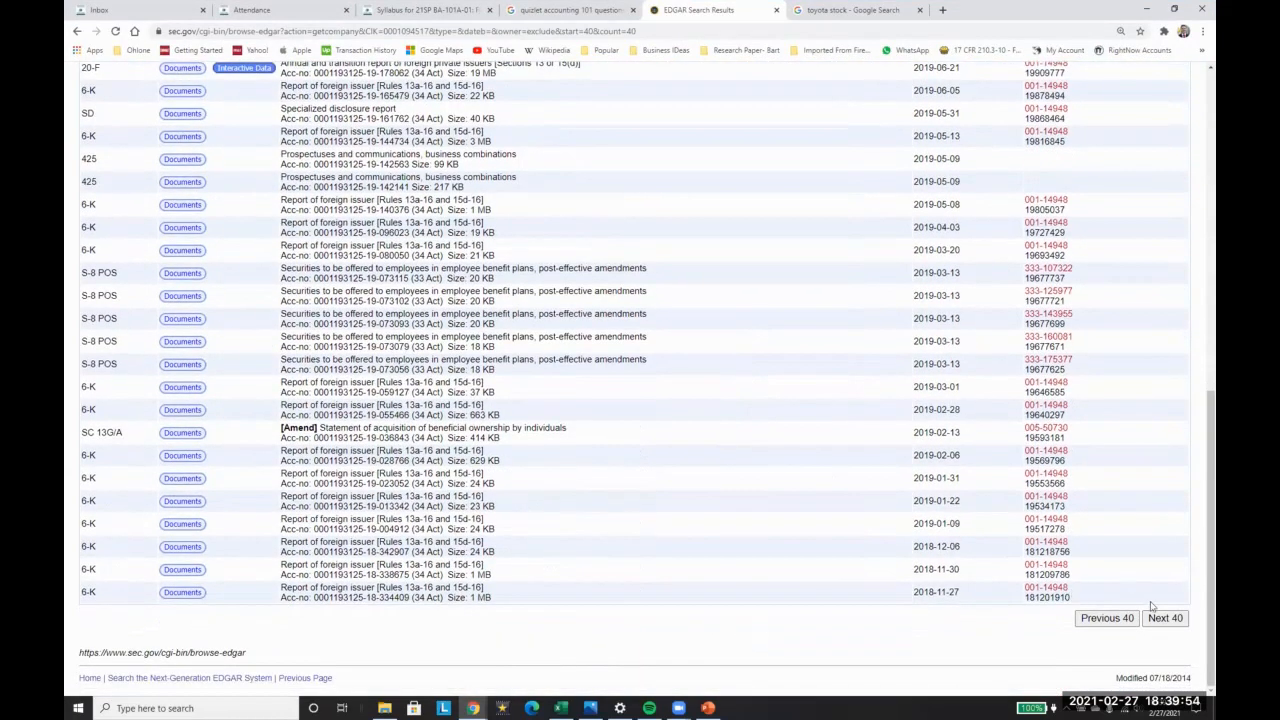
click(1170, 619)
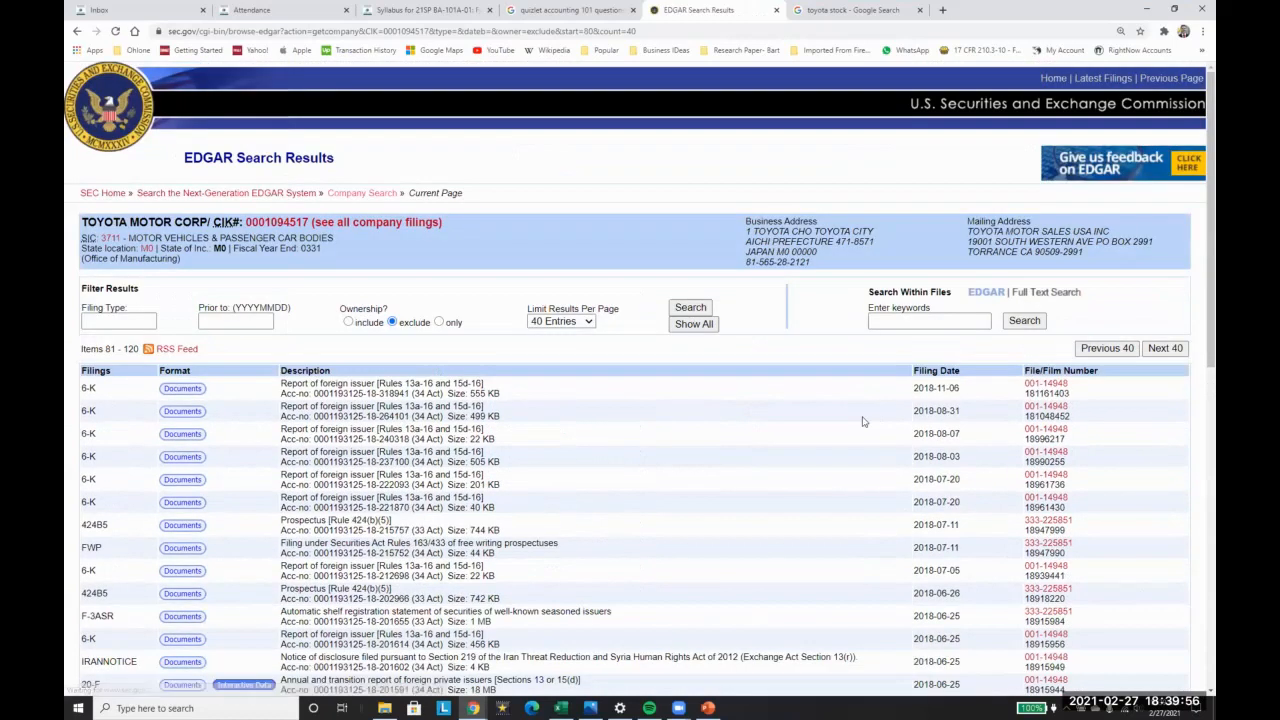
scroll(860, 420, down, 2)
scroll(863, 421, down, 5)
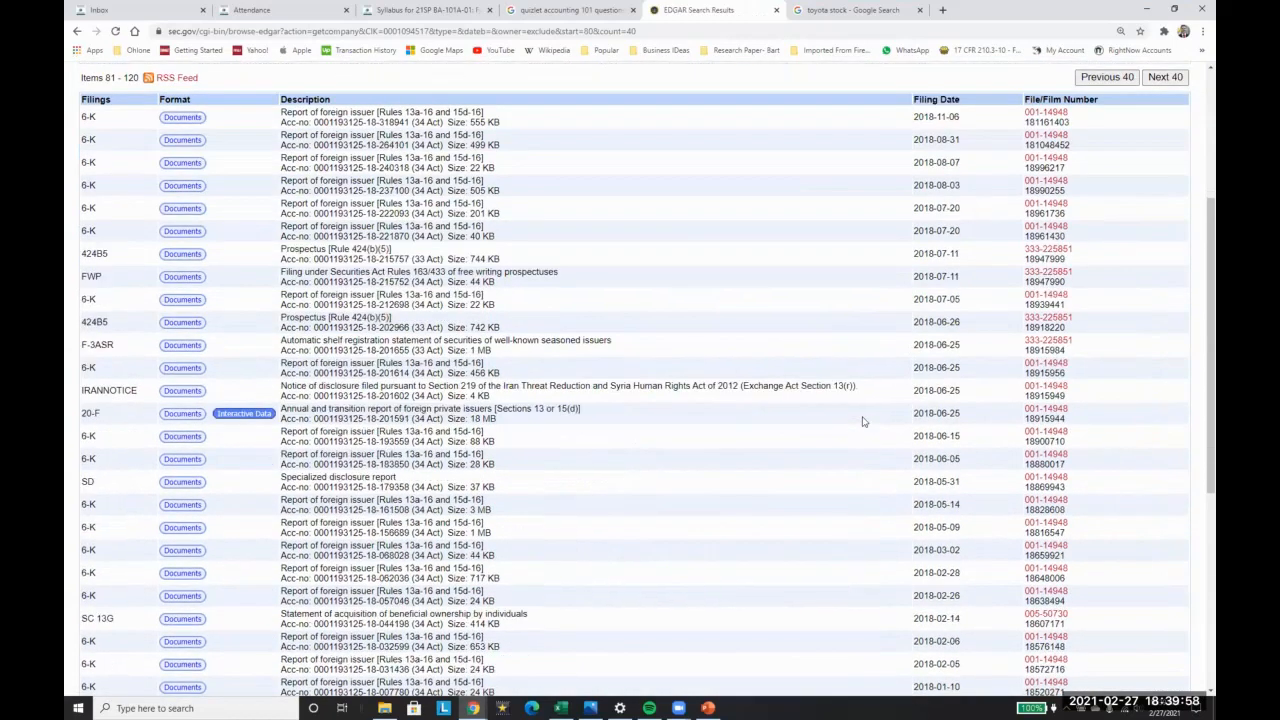
click(76, 31)
click(76, 31)
Change the existing Google search to "ford stock" to look up Ford's ticker
click(833, 14)
double_click(335, 91)
key(ctrl+shift+Left)
key(ctrl+shift+Left)
text(f)
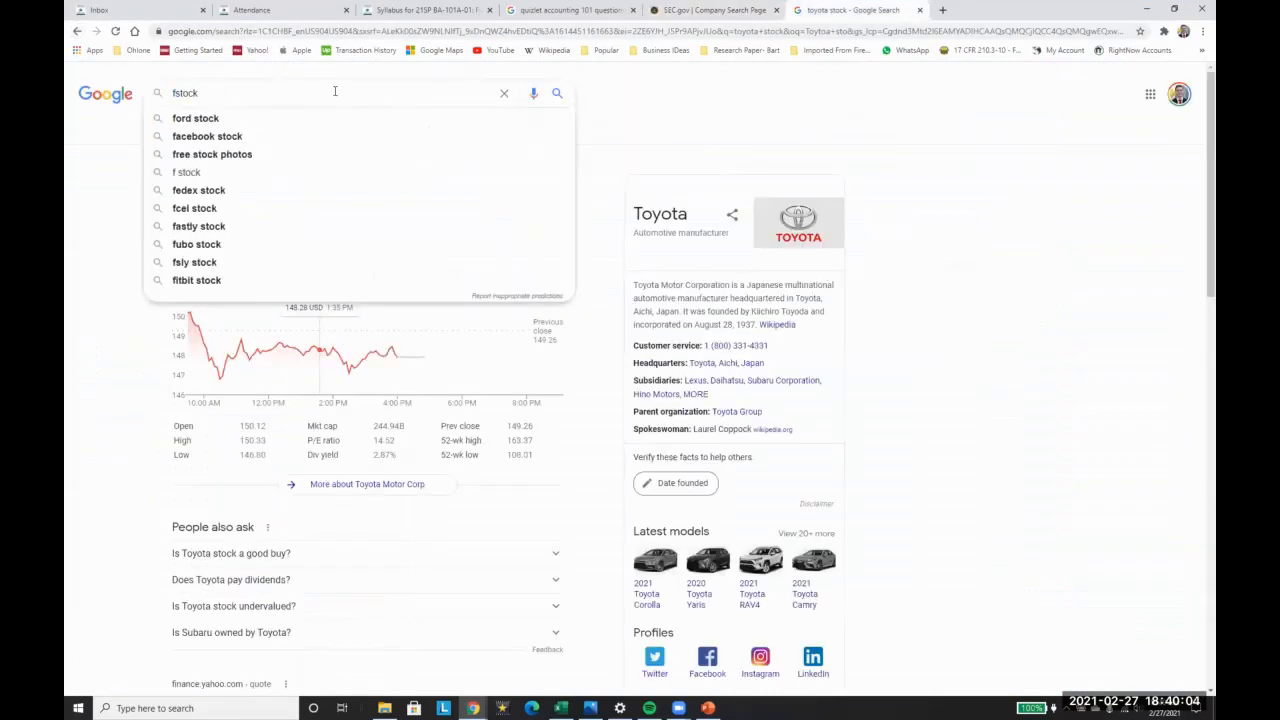
text(ord)
key(Return)
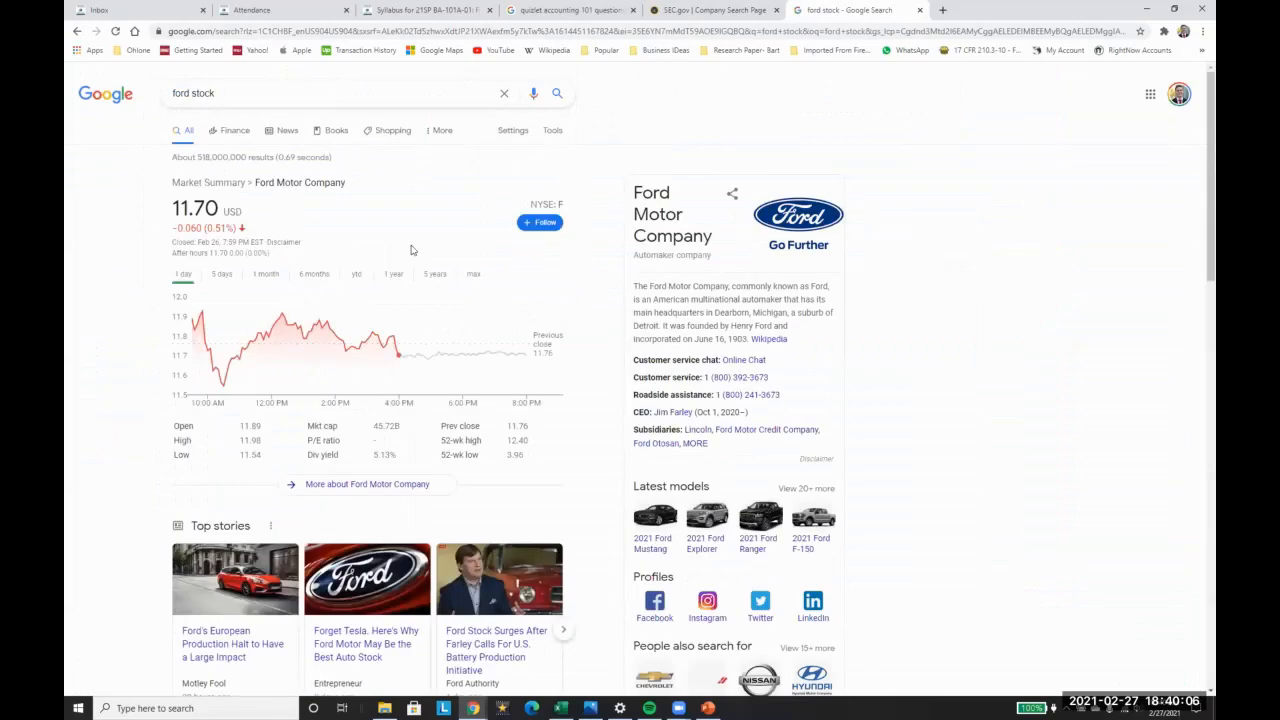
Return to the EDGAR company lookup and search for ticker F instead of TM
click(714, 10)
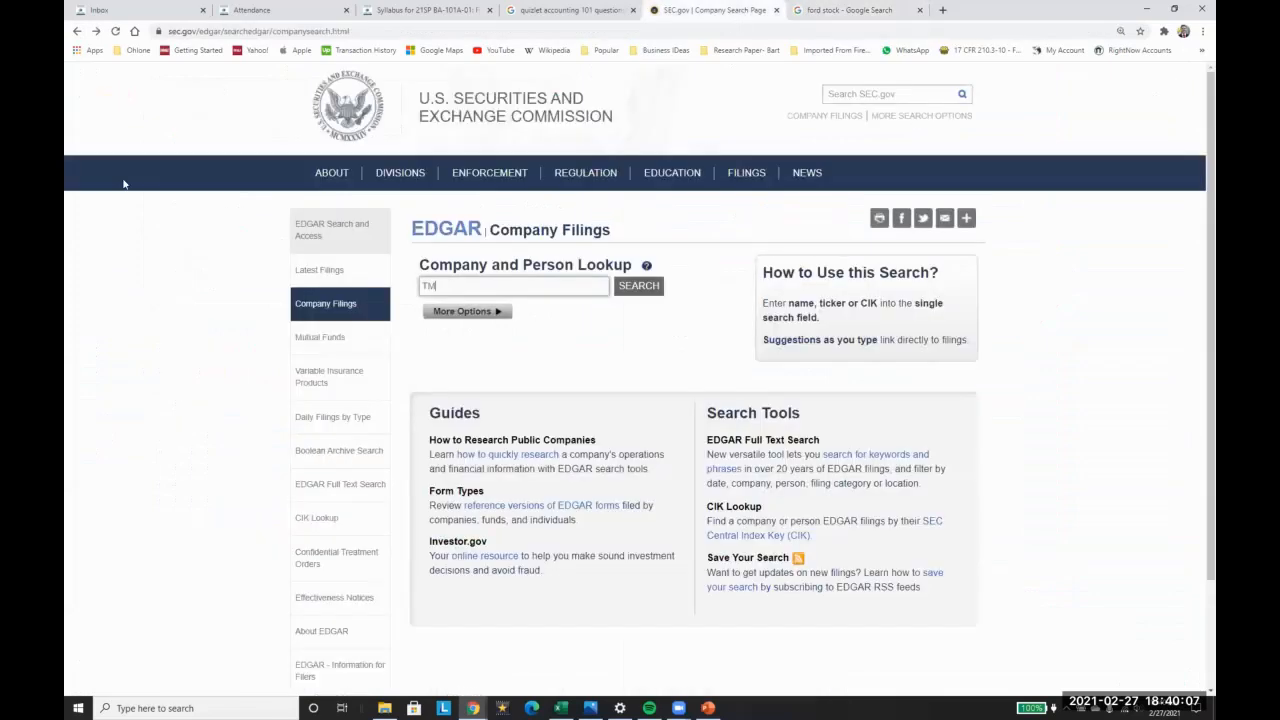
double_click(428, 286)
text(F)
key(Return)
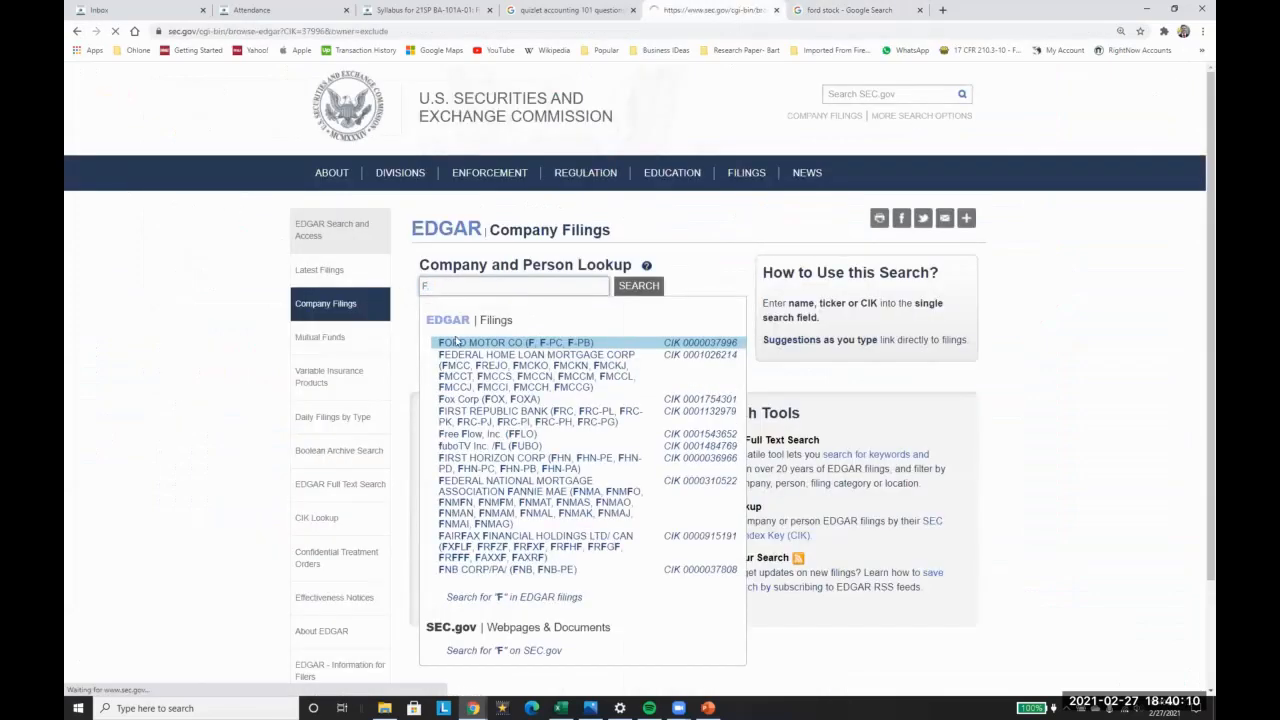
Open the main document f-20201231.htm of Ford's 10-K filed 2021-02-05
scroll(168, 396, down, 2)
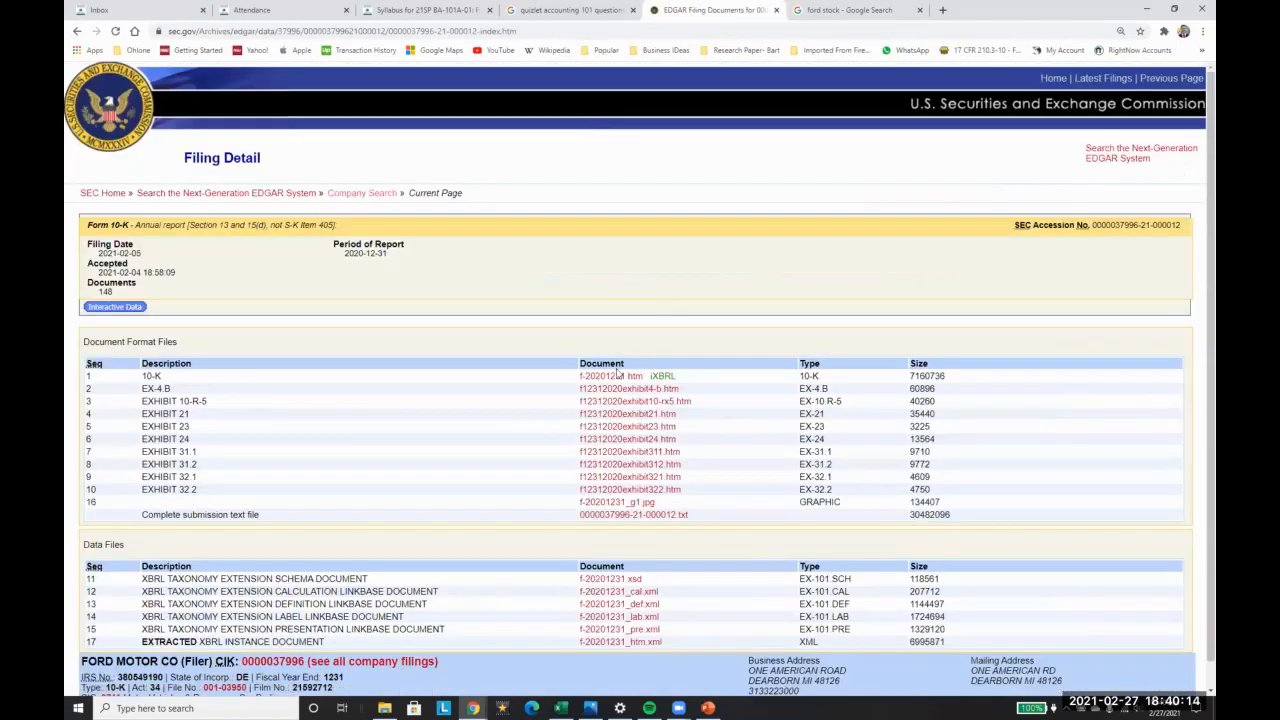
click(618, 376)
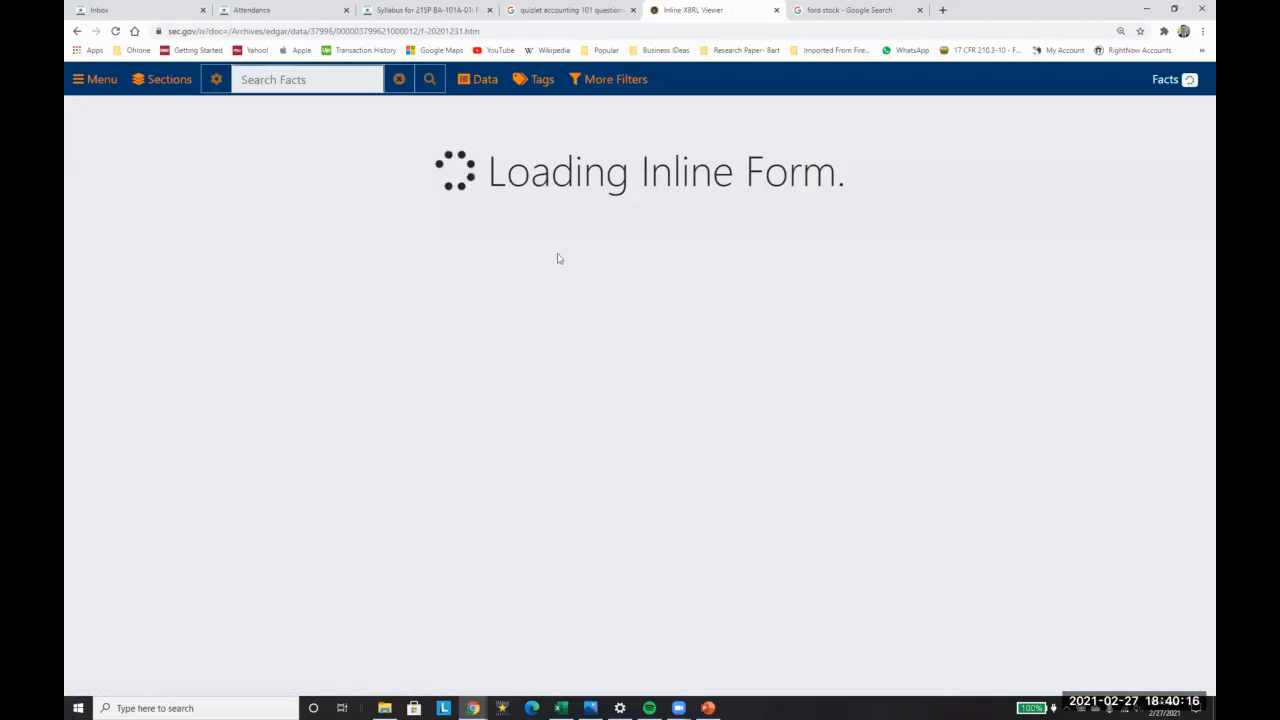
scroll(604, 238, down, 5)
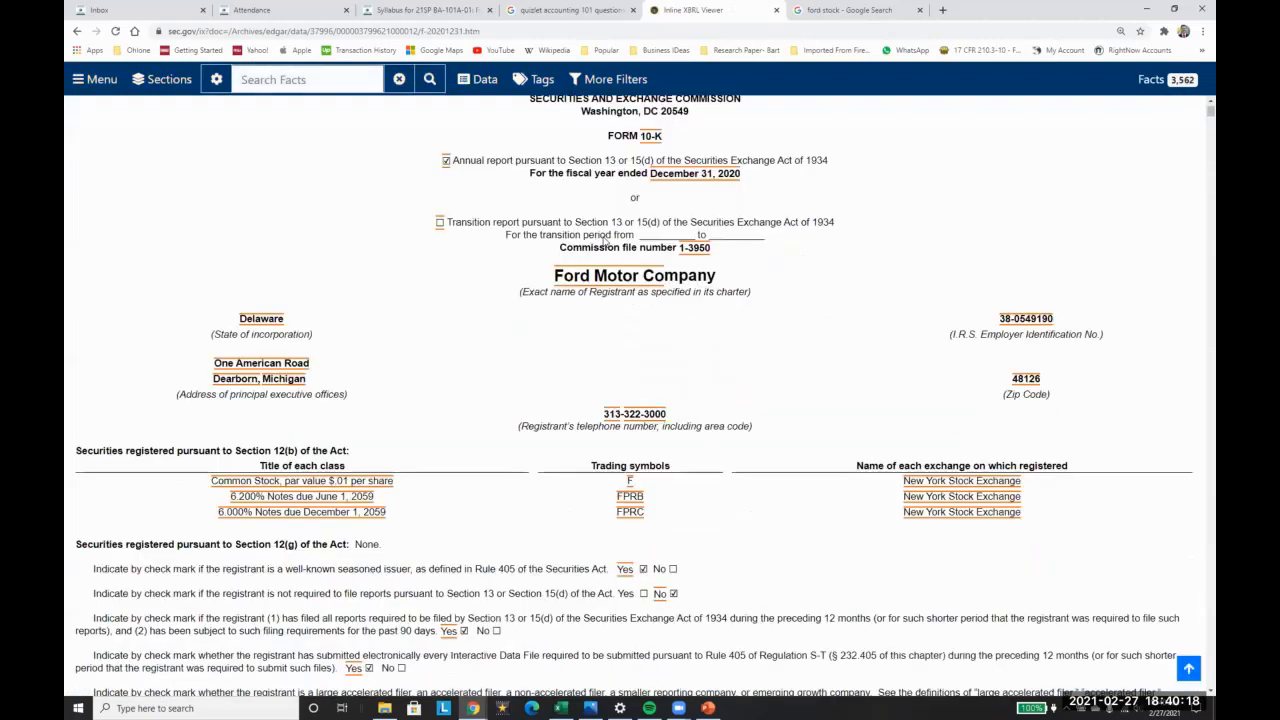
Place the 10-K window beside the notes spreadsheet and add the bold heading "Ford" in cell D2
key(super+Right)
click(311, 191)
text(Ford)
key(Return)
key(Up)
key(ctrl+b)
Follow the 10-K's table of contents to page 98 and find Ford's consolidated income statements
scroll(1199, 233, down, 12)
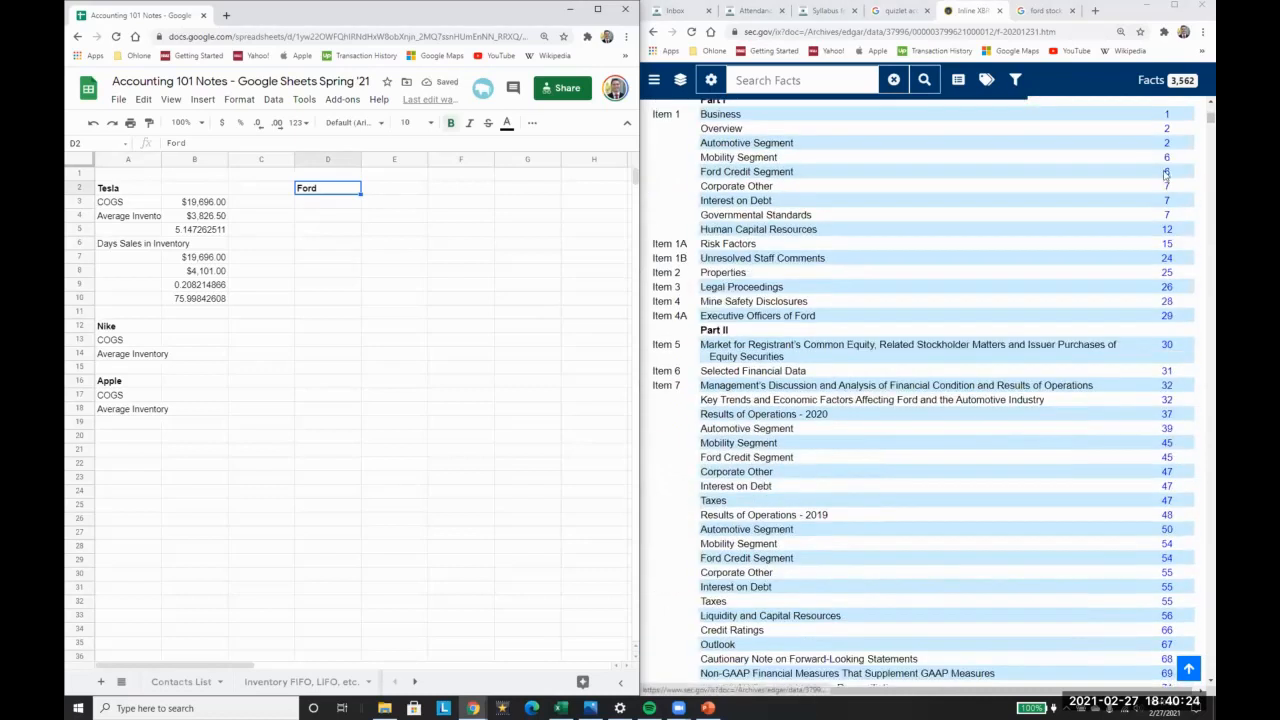
scroll(1165, 176, down, 6)
scroll(1152, 188, down, 15)
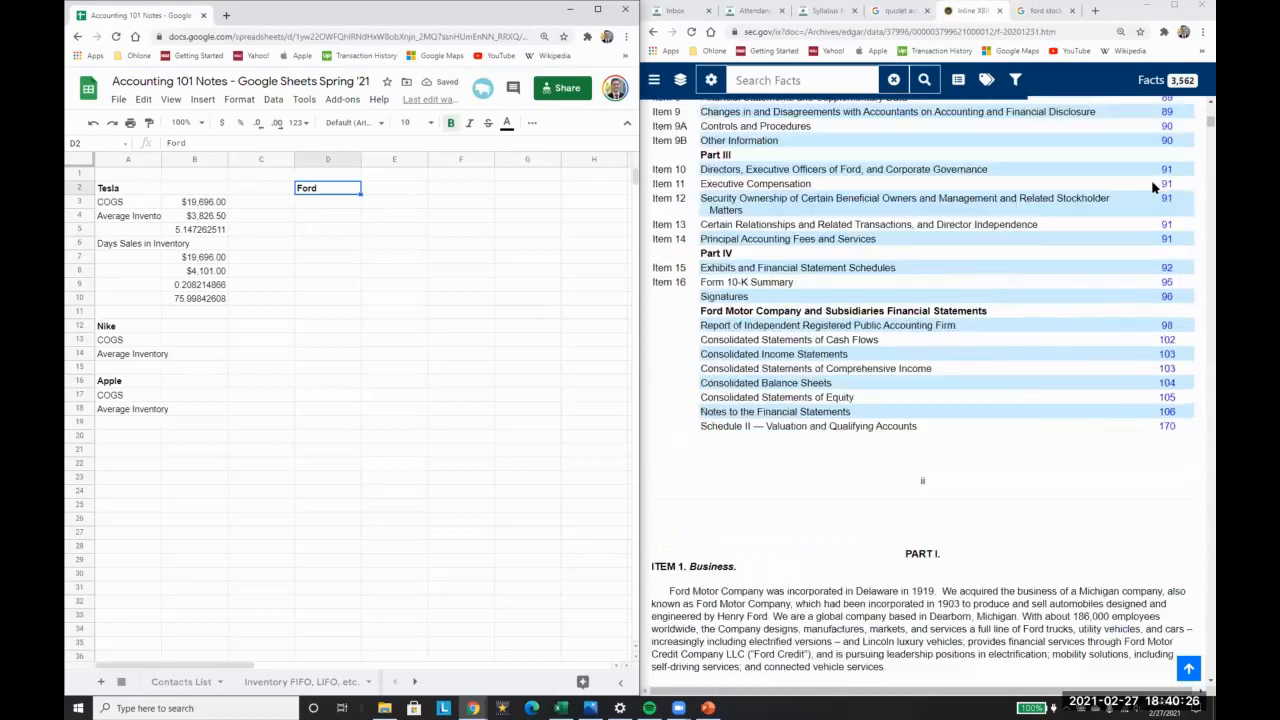
scroll(1174, 176, up, 15)
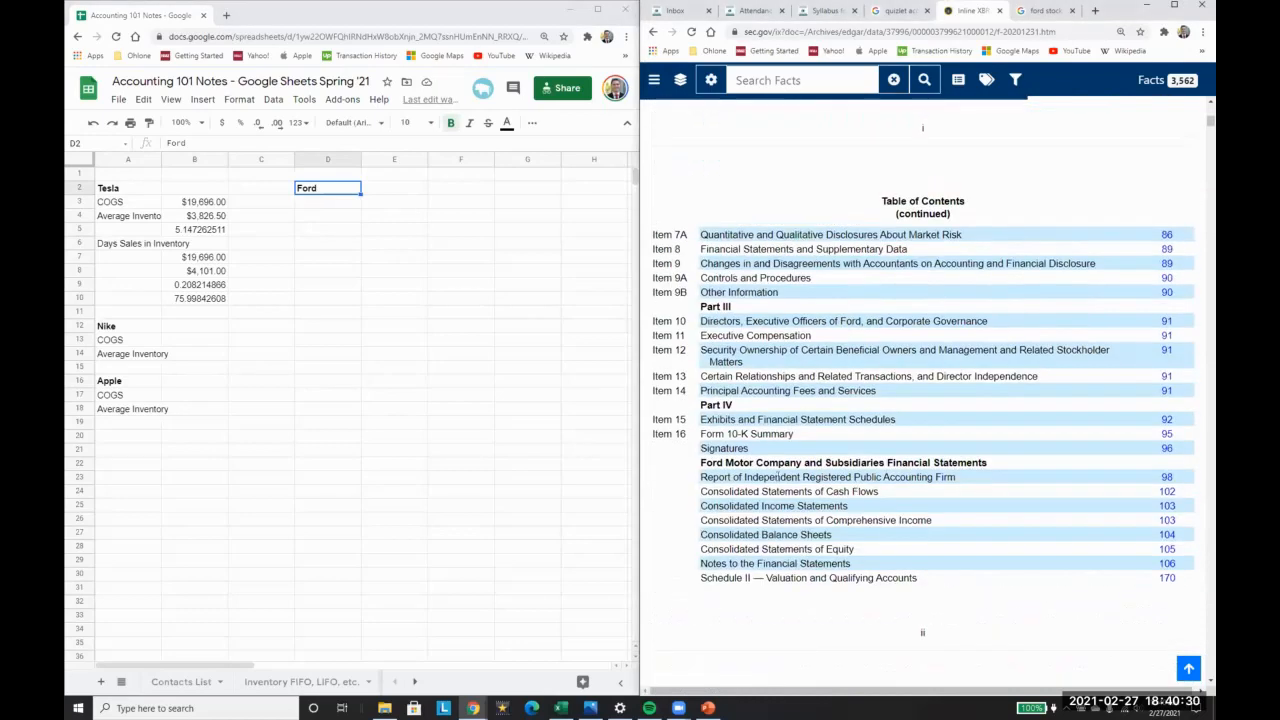
click(1168, 483)
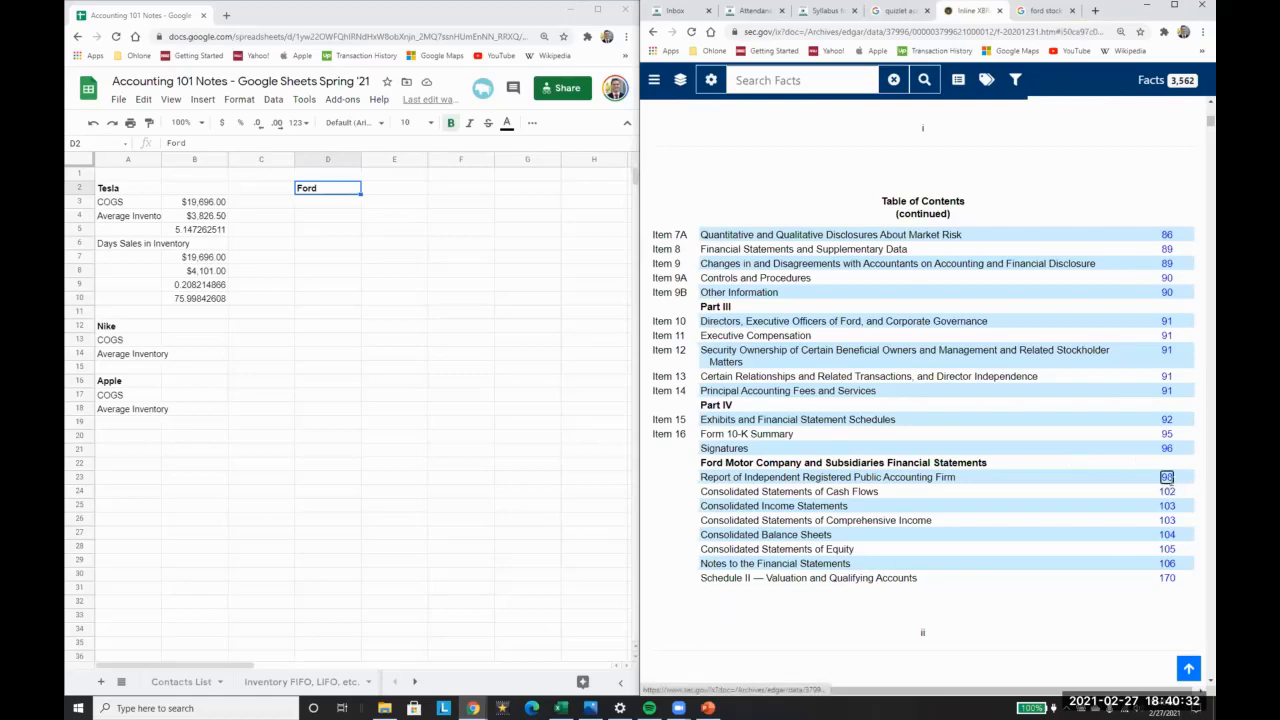
scroll(993, 386, down, 2)
scroll(993, 386, down, 20)
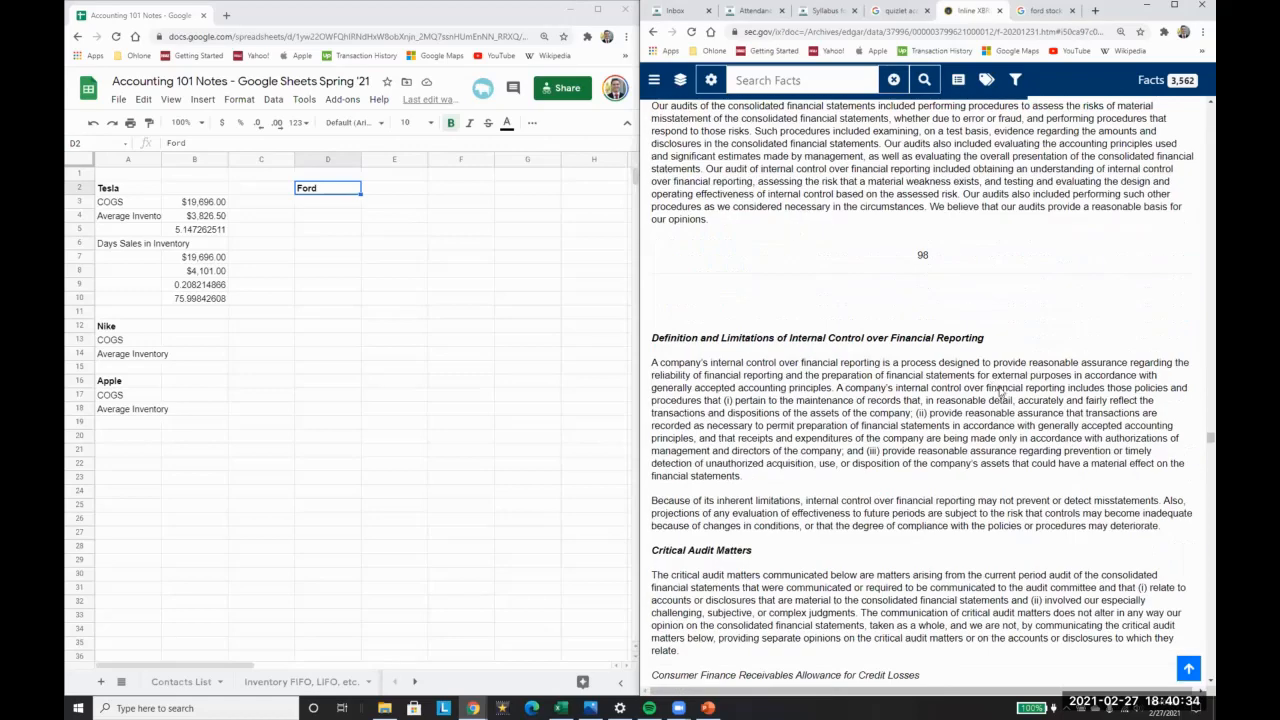
scroll(841, 280, up, 6)
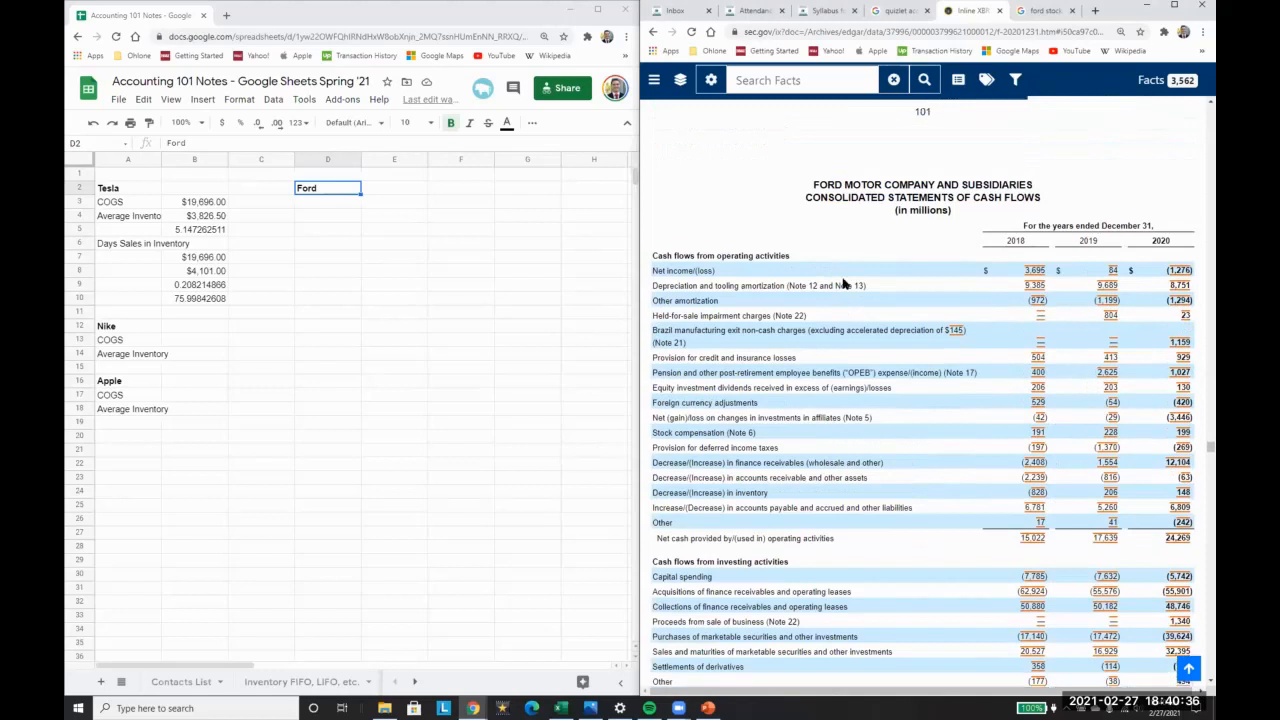
scroll(843, 283, down, 12)
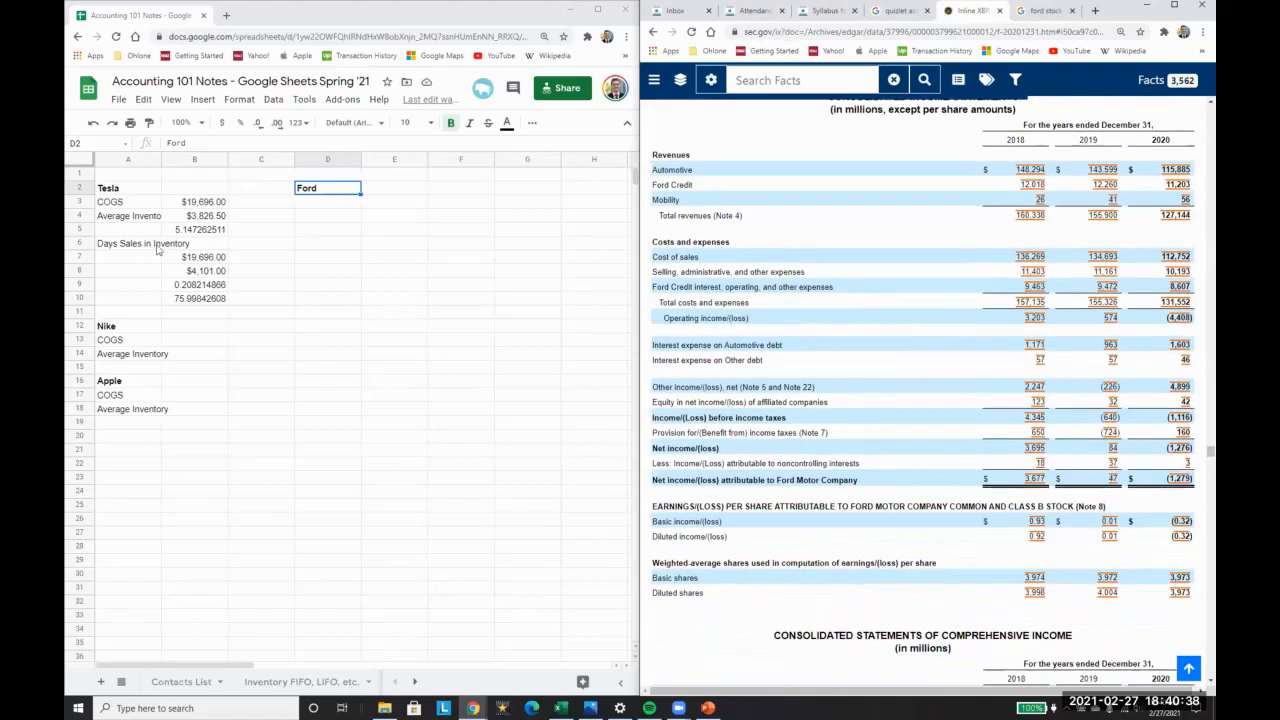
Enter Ford's 2020 cost of sales, 112752, in cell D3
click(349, 202)
text(=)
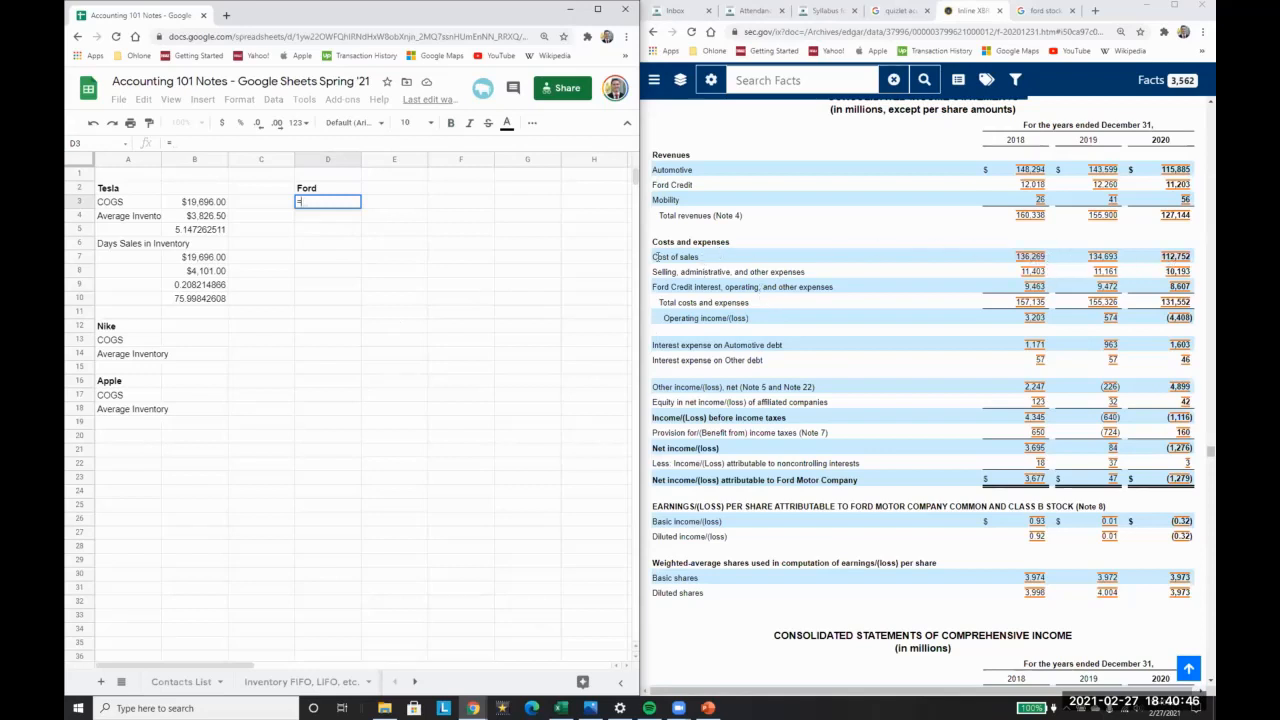
key(BackSpace)
text(112)
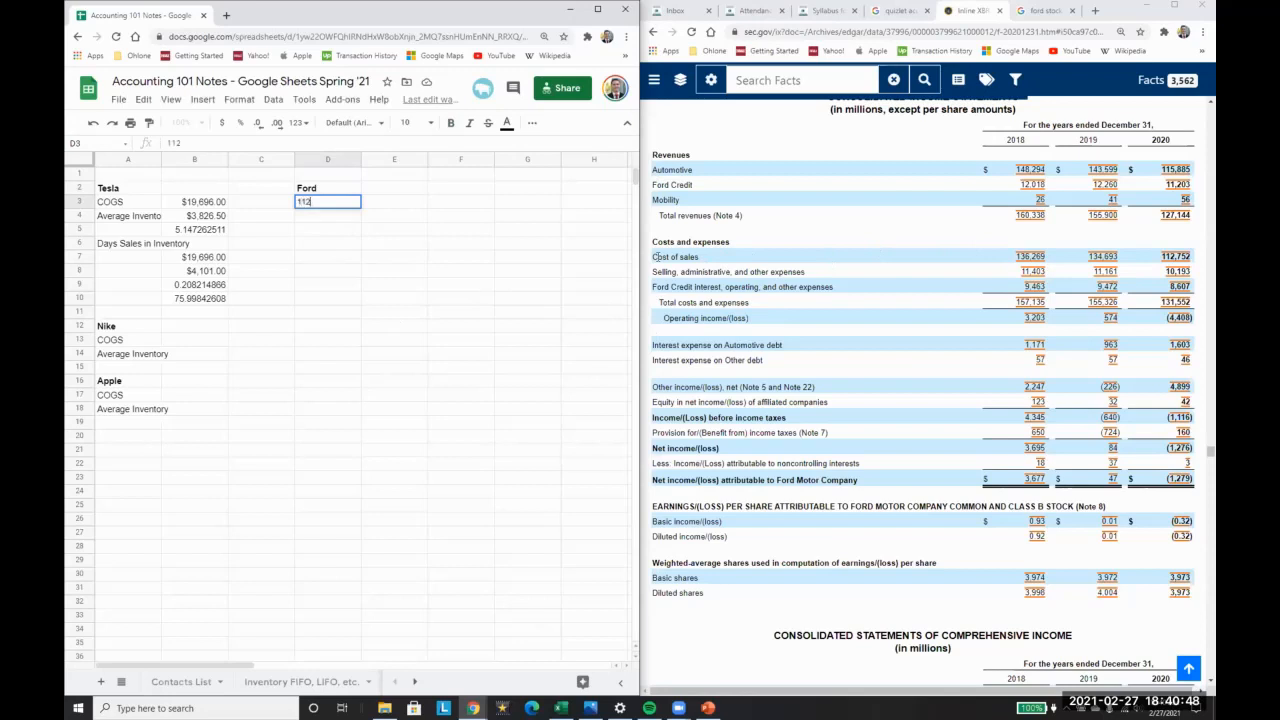
text(752)
key(Return)
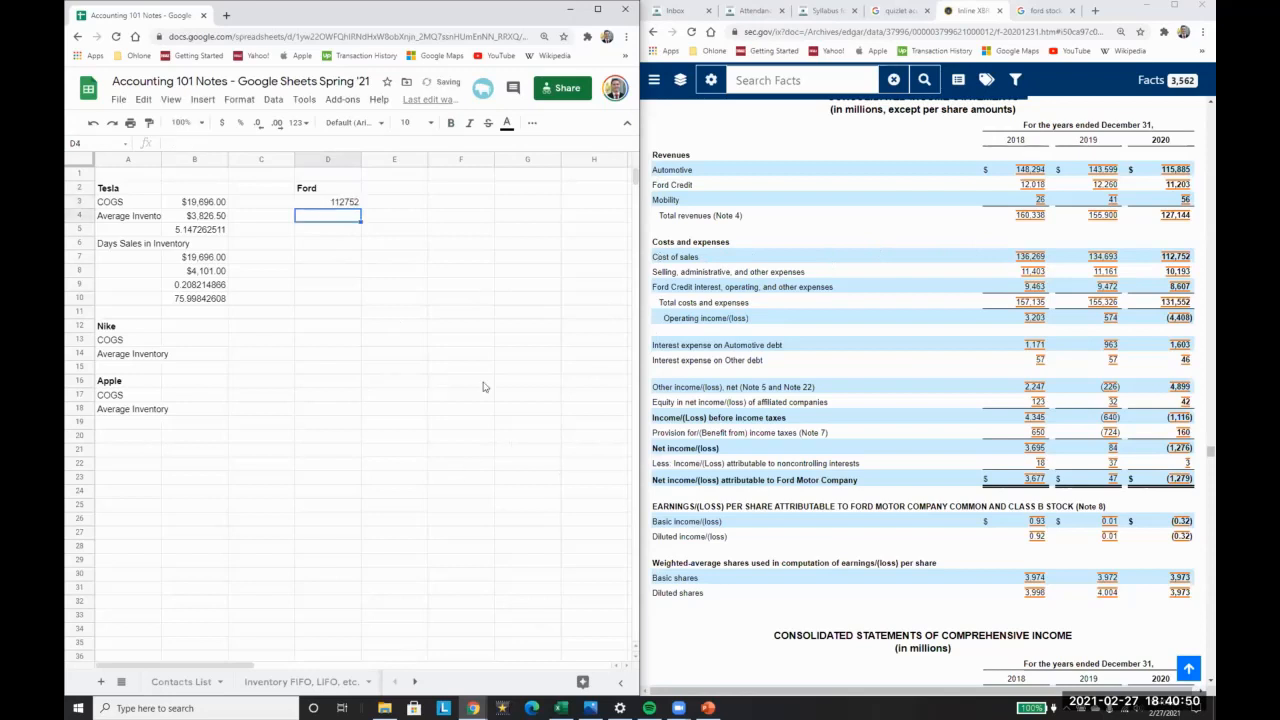
Find inventories on Ford's consolidated balance sheet and calculate their two-year average in cell D4 with =(10808+10786)/2
scroll(920, 382, down, 8)
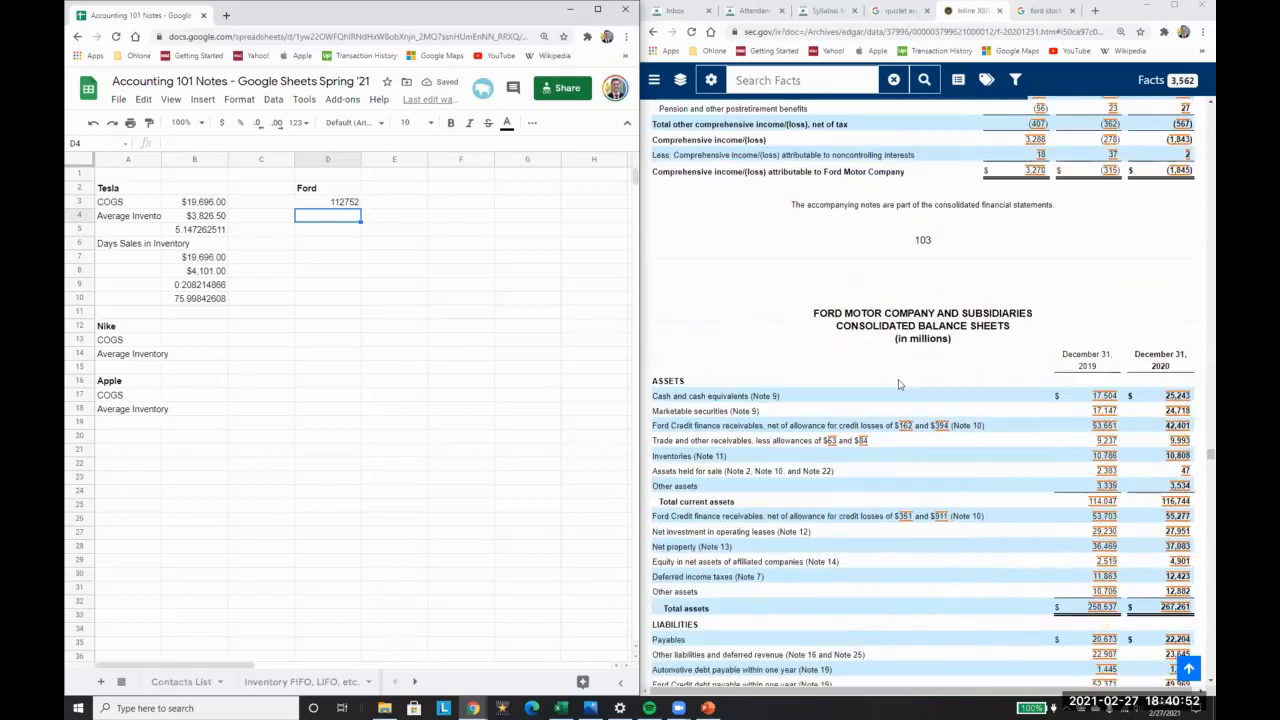
scroll(898, 384, down, 1)
scroll(898, 384, down, 1)
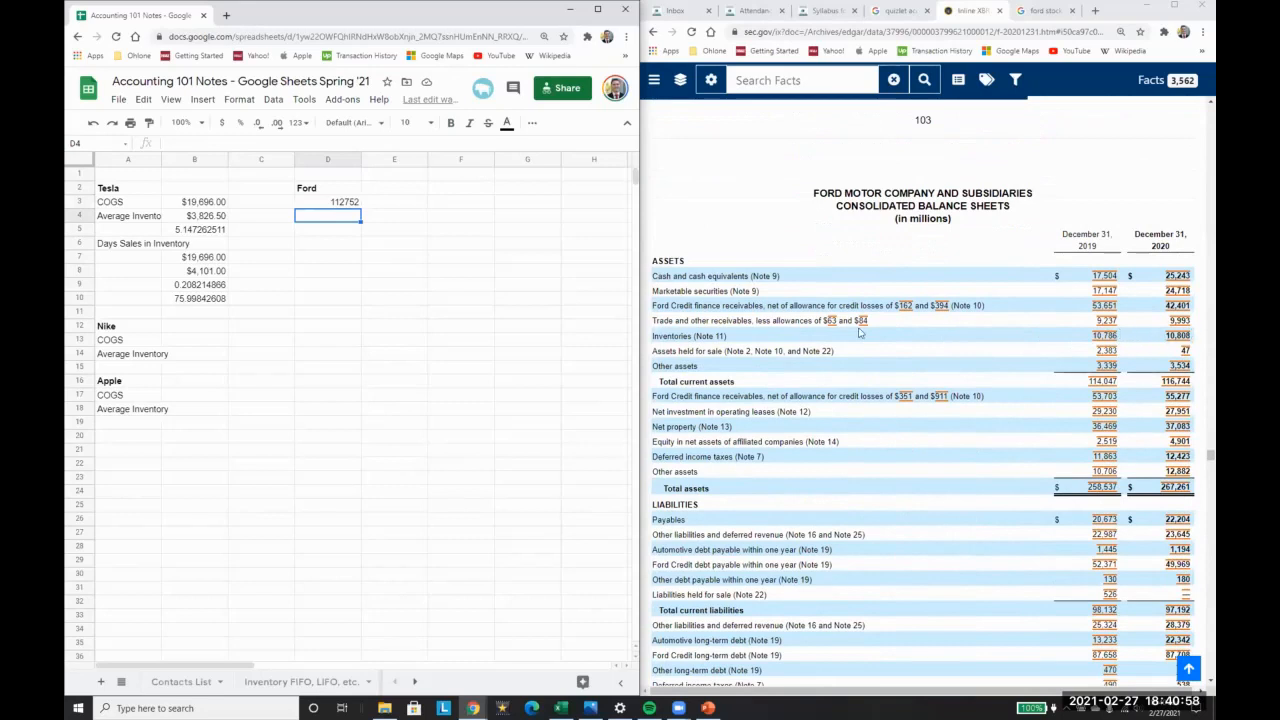
text(10808)
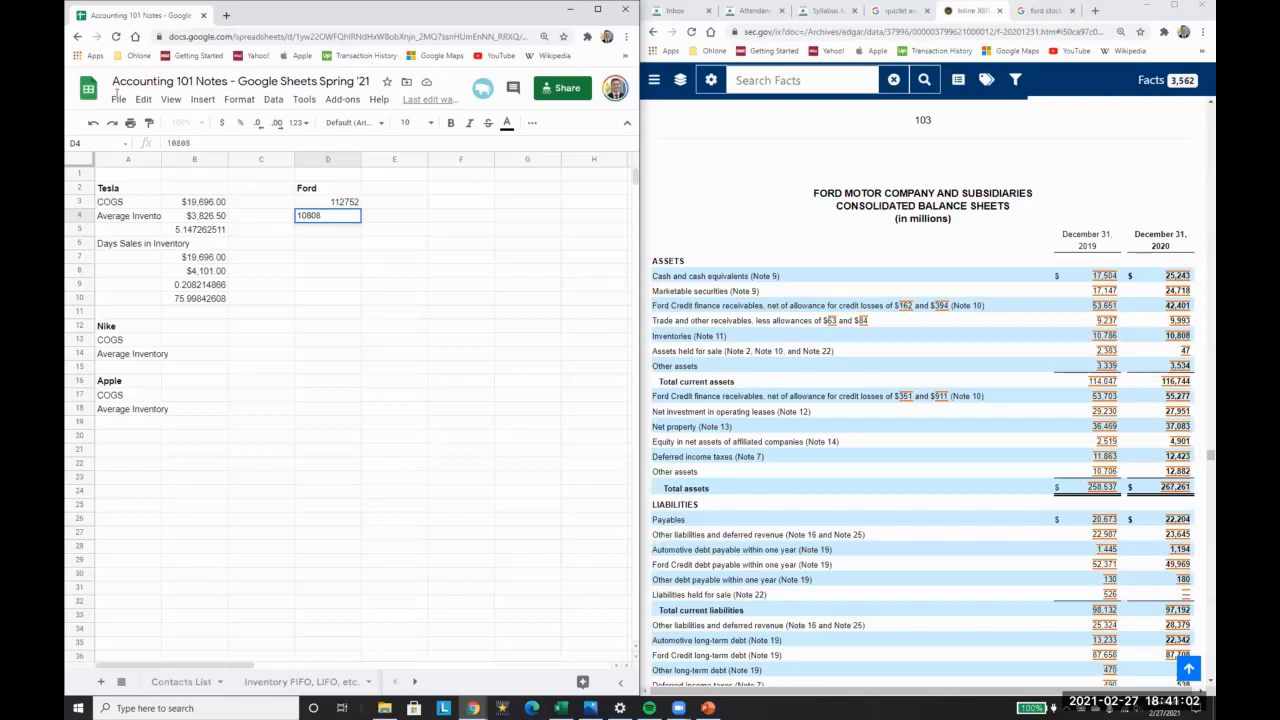
key(Home)
text(=(10808+10786))
click(172, 142)
text(()
click(243, 143)
text(/4)
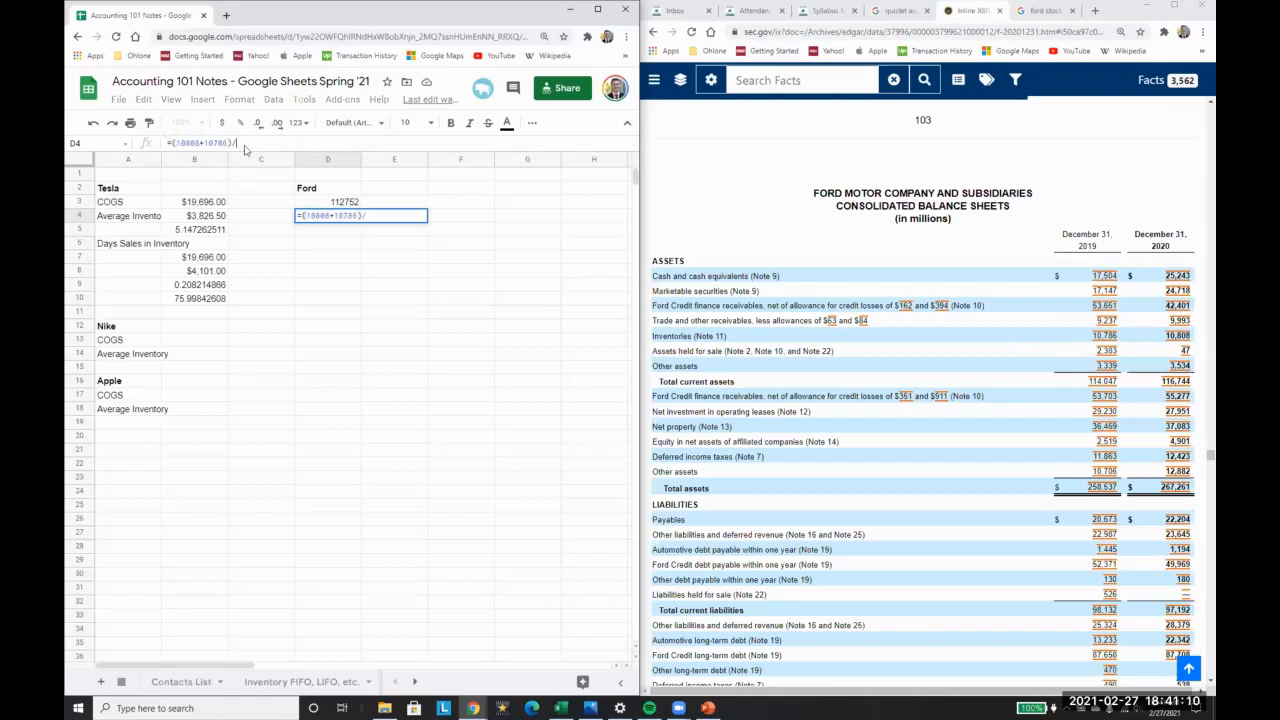
key(Return)
text(=)
key(Up)
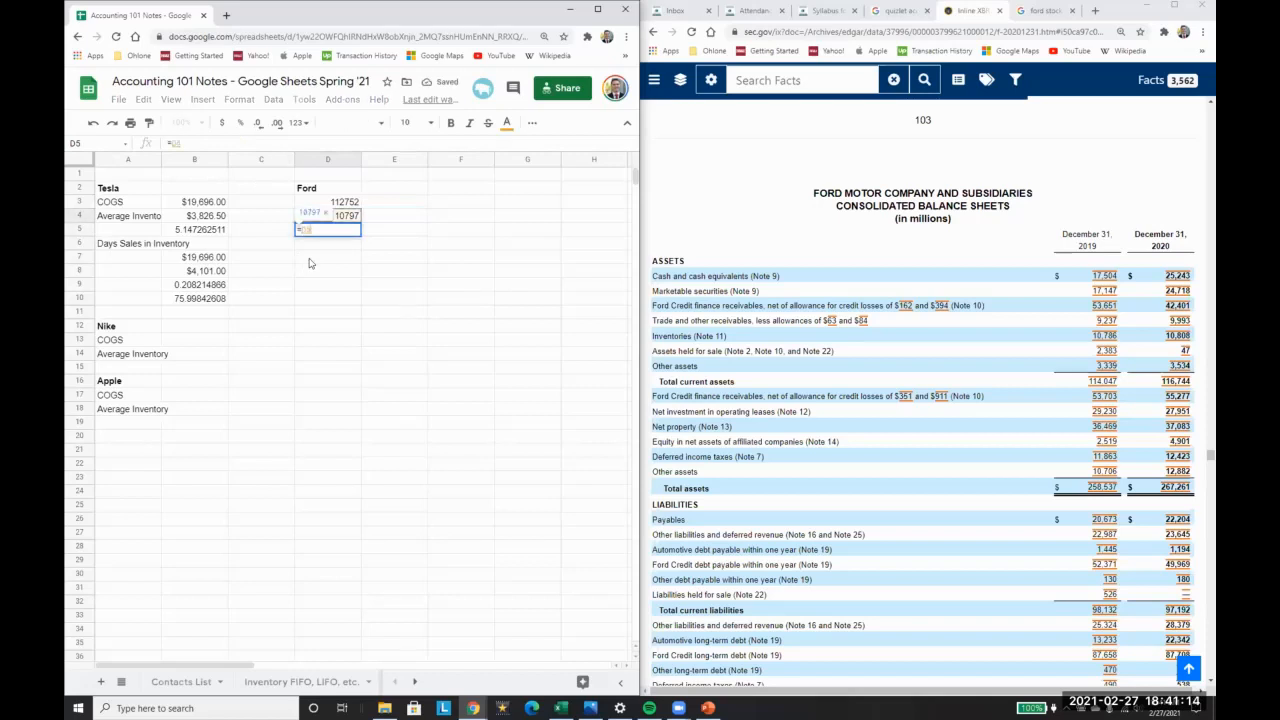
key(Escape)
Copy Tesla's inventory turnover formula from B5 into D5 for Ford
key(Left)
key(Left)
key(ctrl+c)
key(Right)
key(Right)
key(ctrl+v)
key(Down)
key(Up)
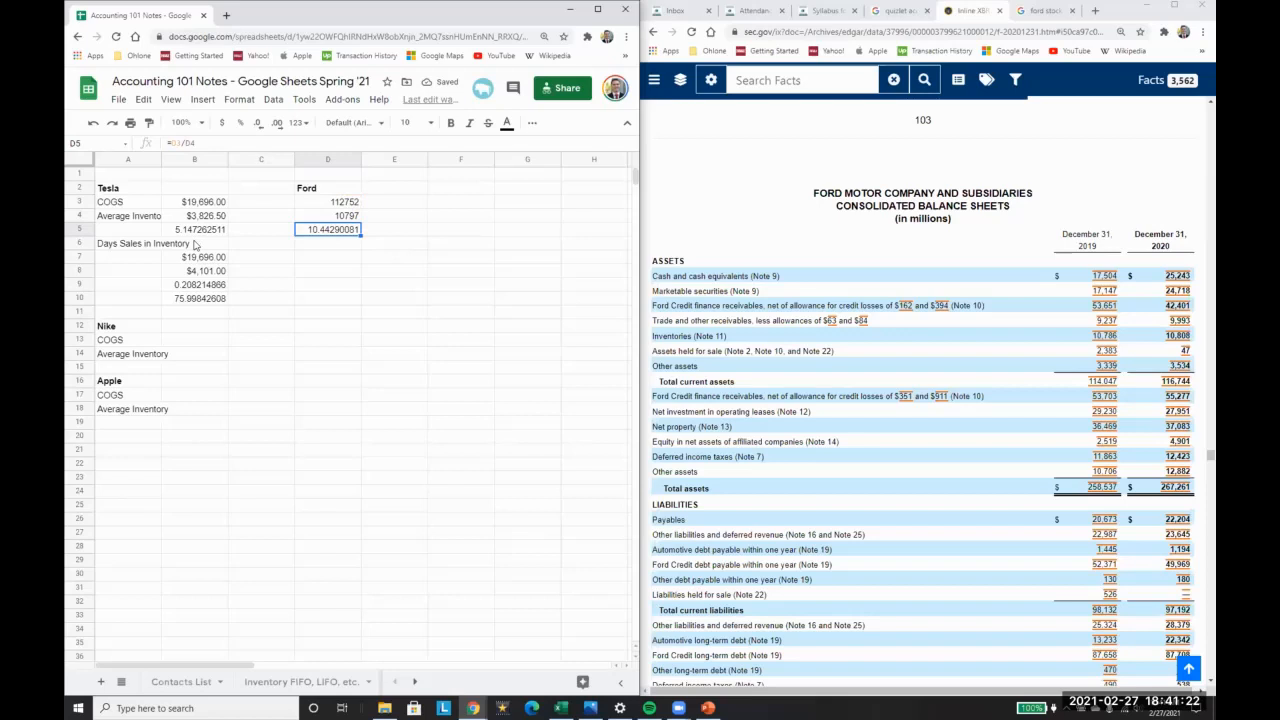
Enter 24718 from the December 31, 2020 column of Ford's balance sheet in cell D7
key(Left)
key(Left)
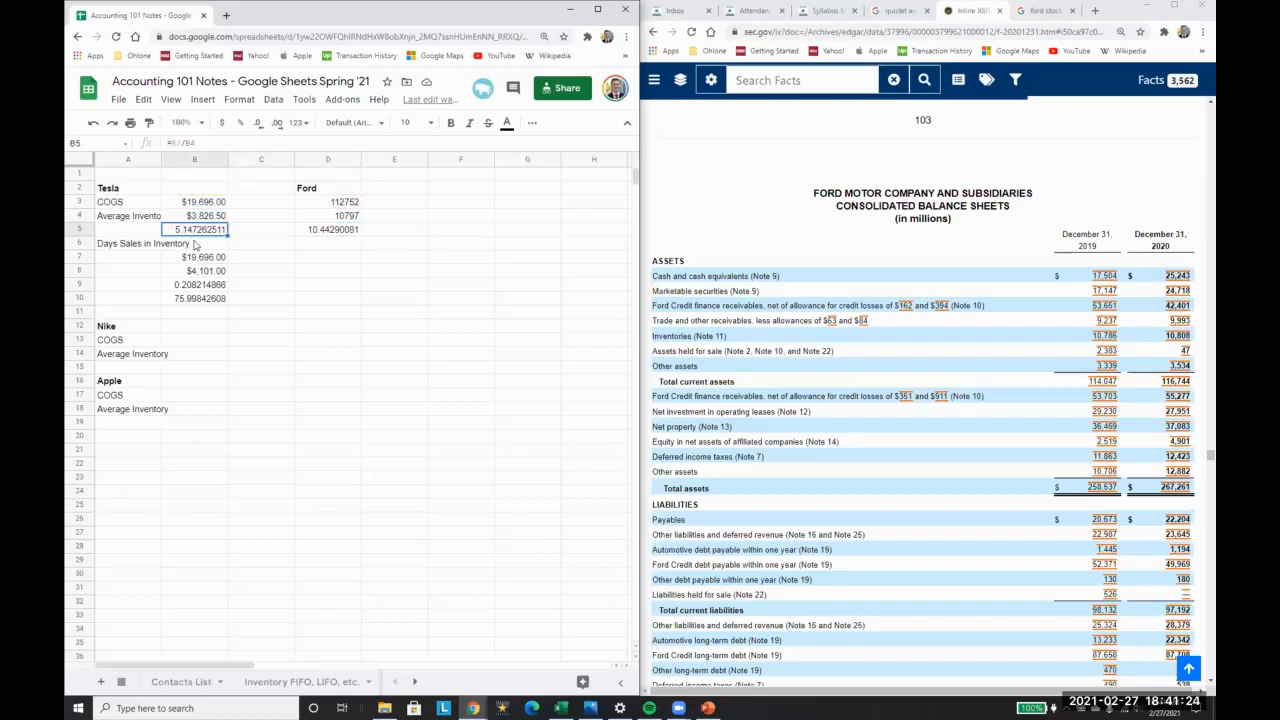
key(Down)
key(Down)
key(Right)
key(Right)
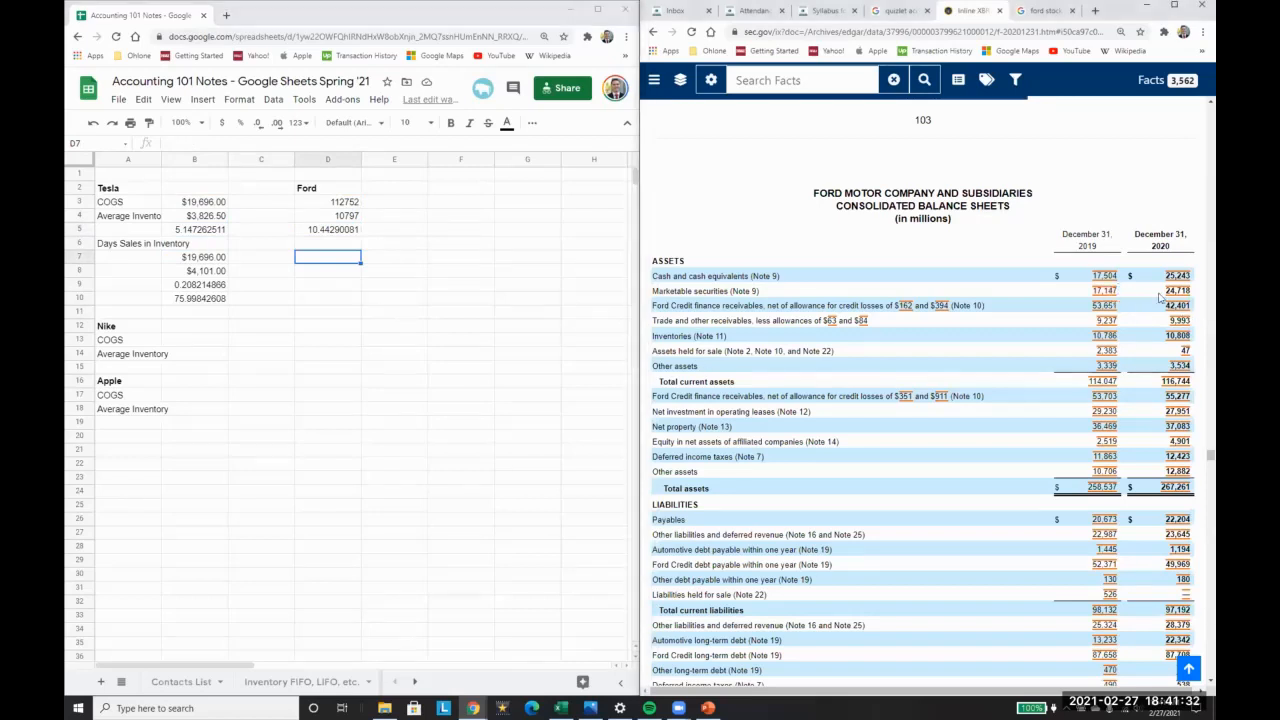
drag(1170, 298, 1175, 304)
click(326, 258)
text(24718)
key(Return)
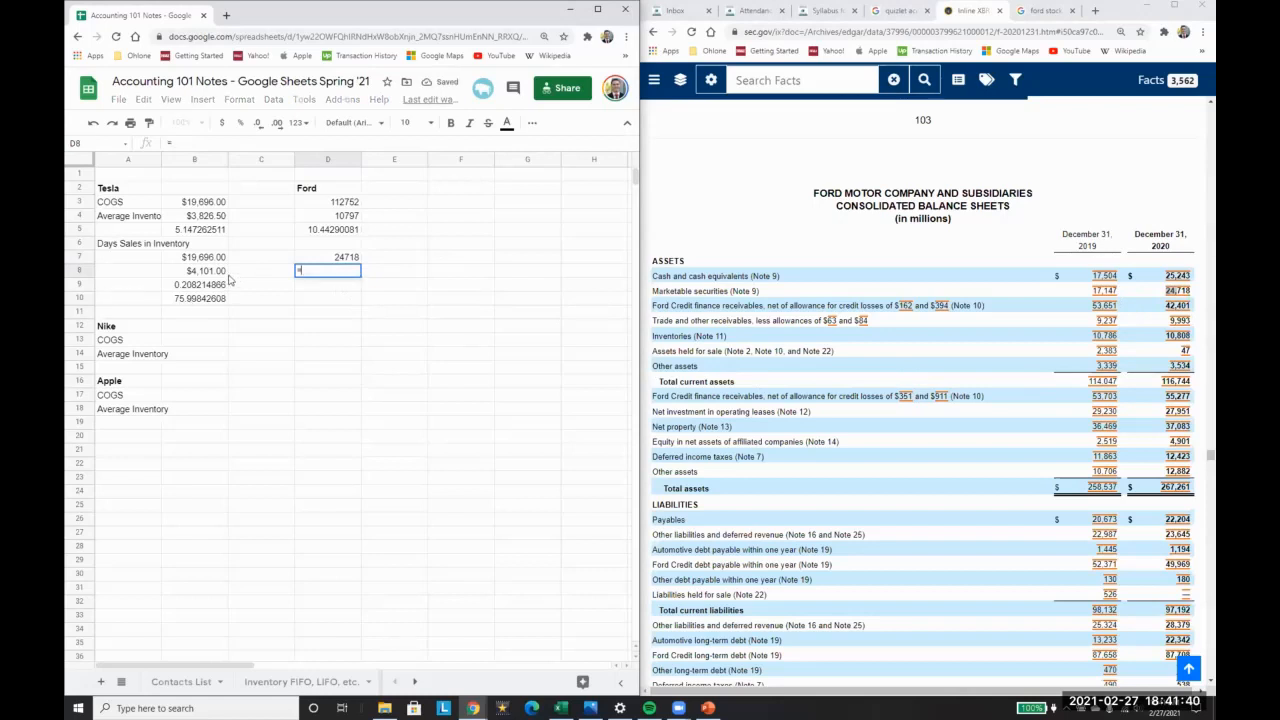
Move the value 24718 from D7 down to D8 and make D7 reference Ford's cost of sales in D3
key(Up)
key(ctrl+x)
key(Down)
key(ctrl+v)
key(Up)
text(=)
click(345, 201)
key(Return)
Copy Tesla's days' sales in inventory formulas from B9:B10 into D9:D10 for Ford
key(Down)
key(Left)
key(Left)
key(shift+Down)
key(ctrl+c)
key(Right)
key(Right)
key(ctrl+v)
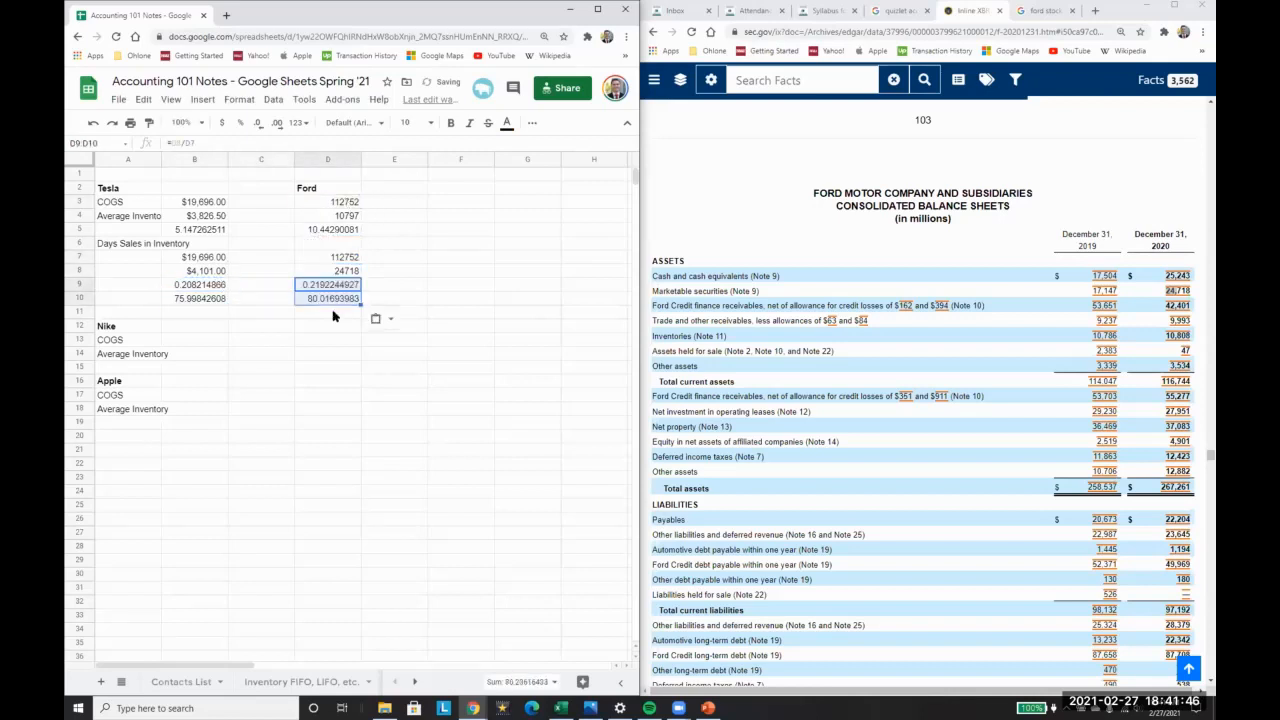
click(352, 316)
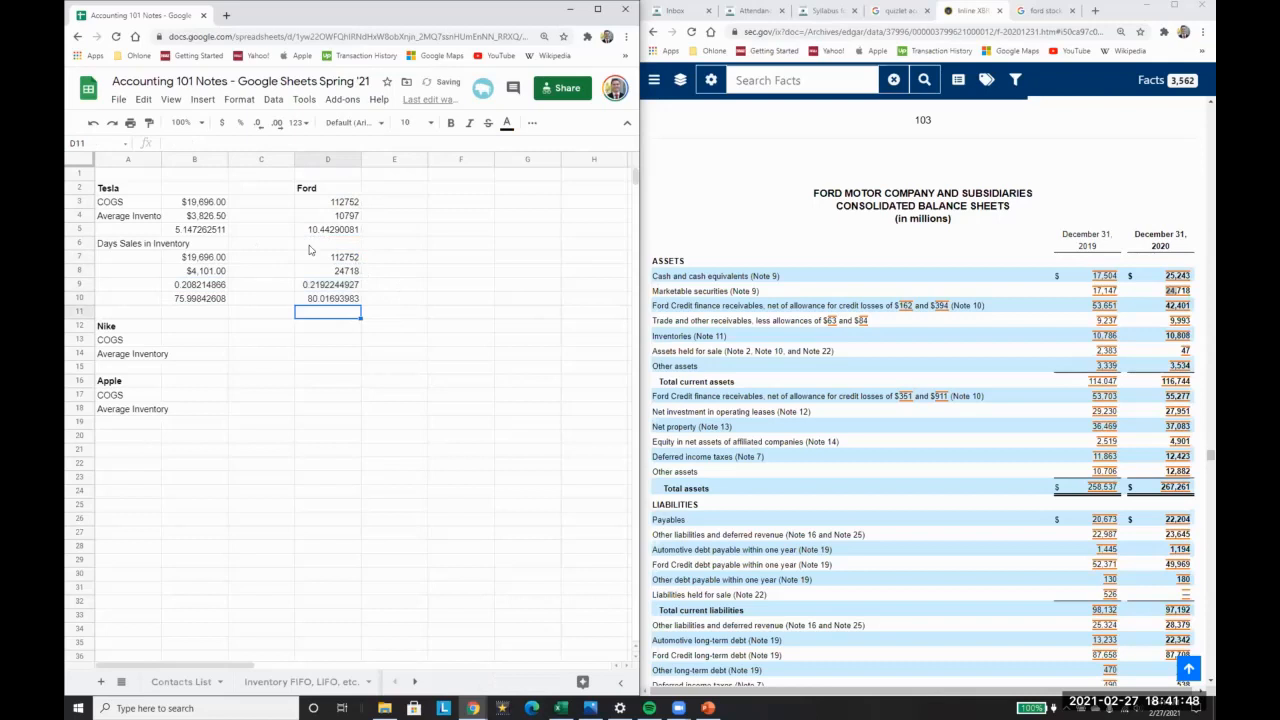
Correct Ford's ending inventory in D8 to 10808, using the December 31, 2020 Inventories figure on the balance sheet
click(313, 232)
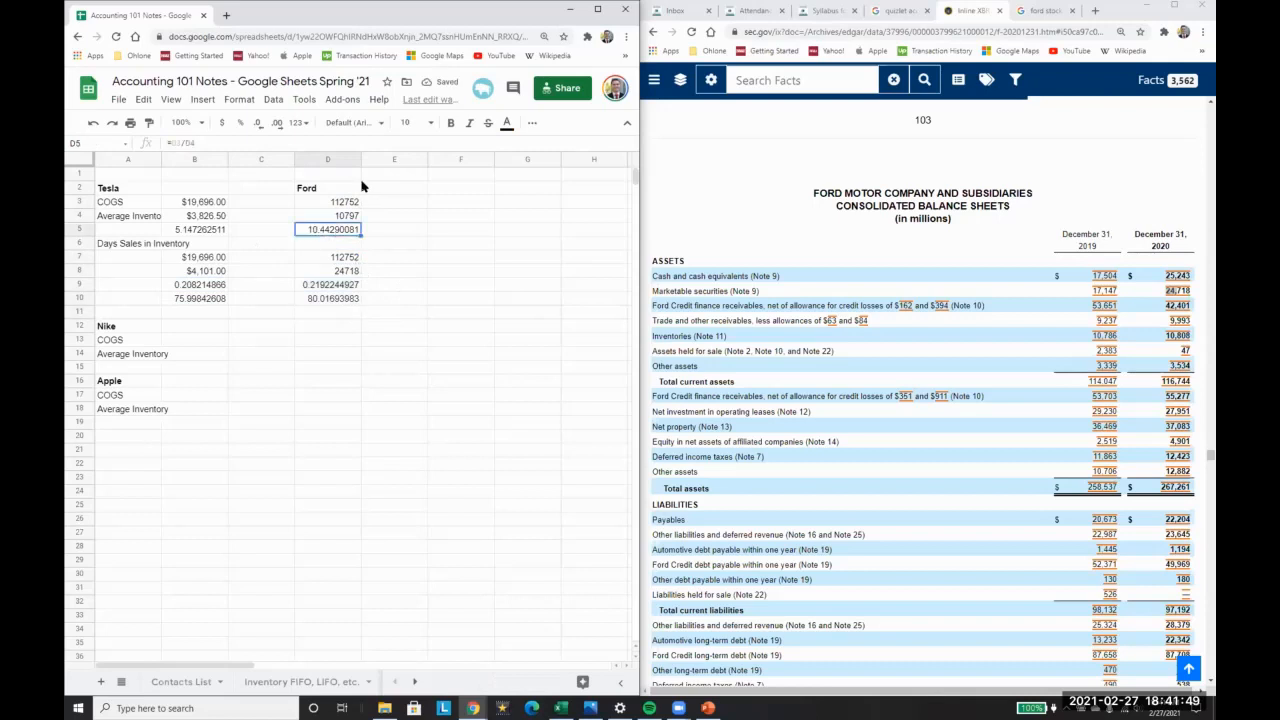
click(336, 260)
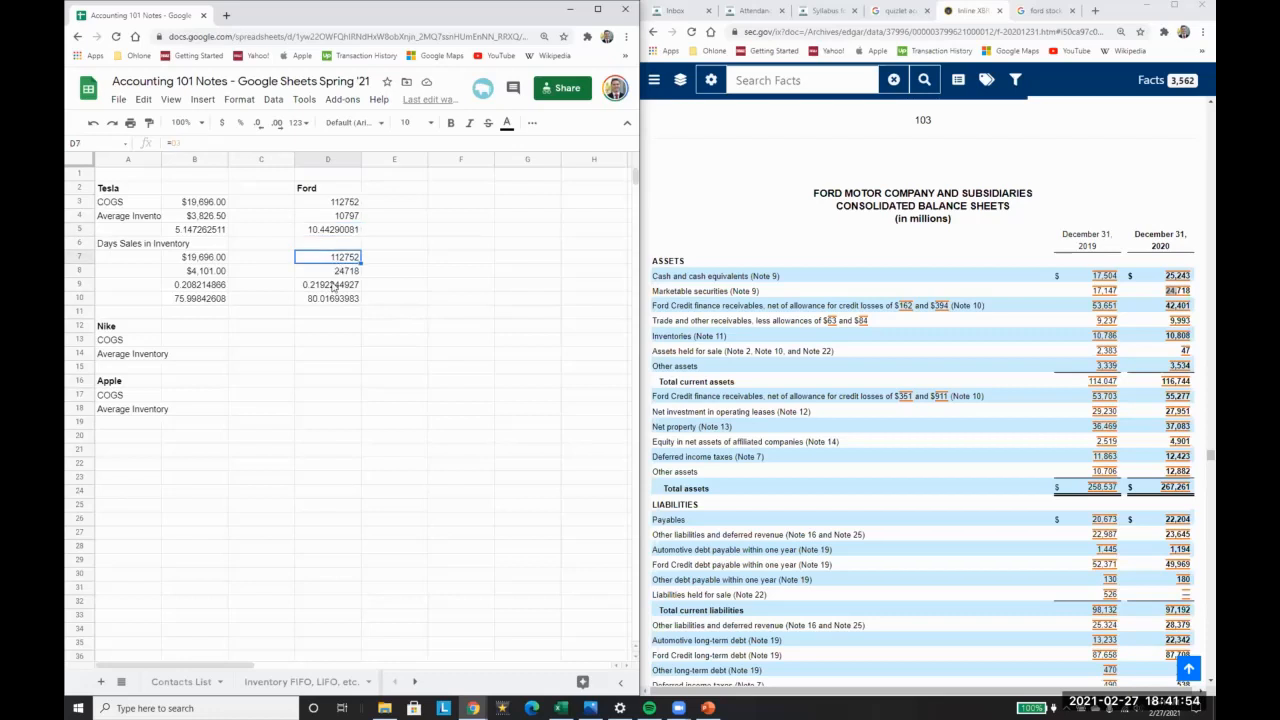
key(Down)
key(Return)
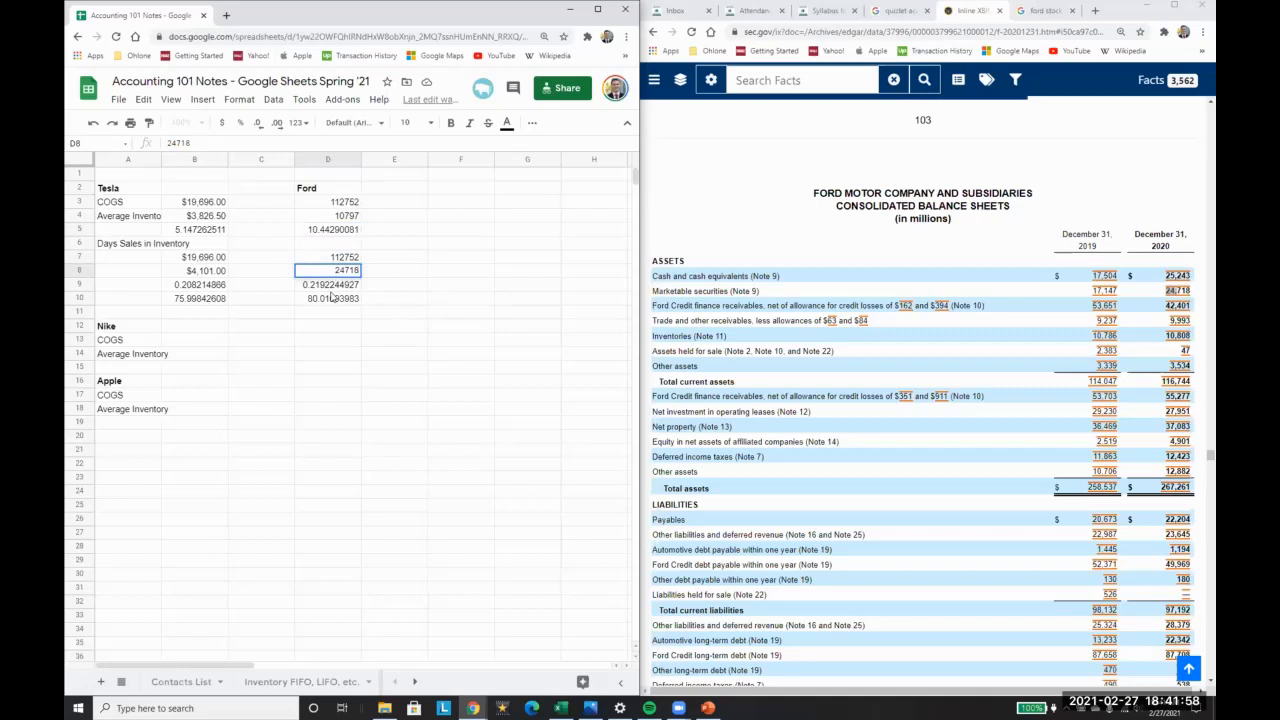
key(Escape)
key(Delete)
key(ctrl+z)
text(10808)
key(Return)
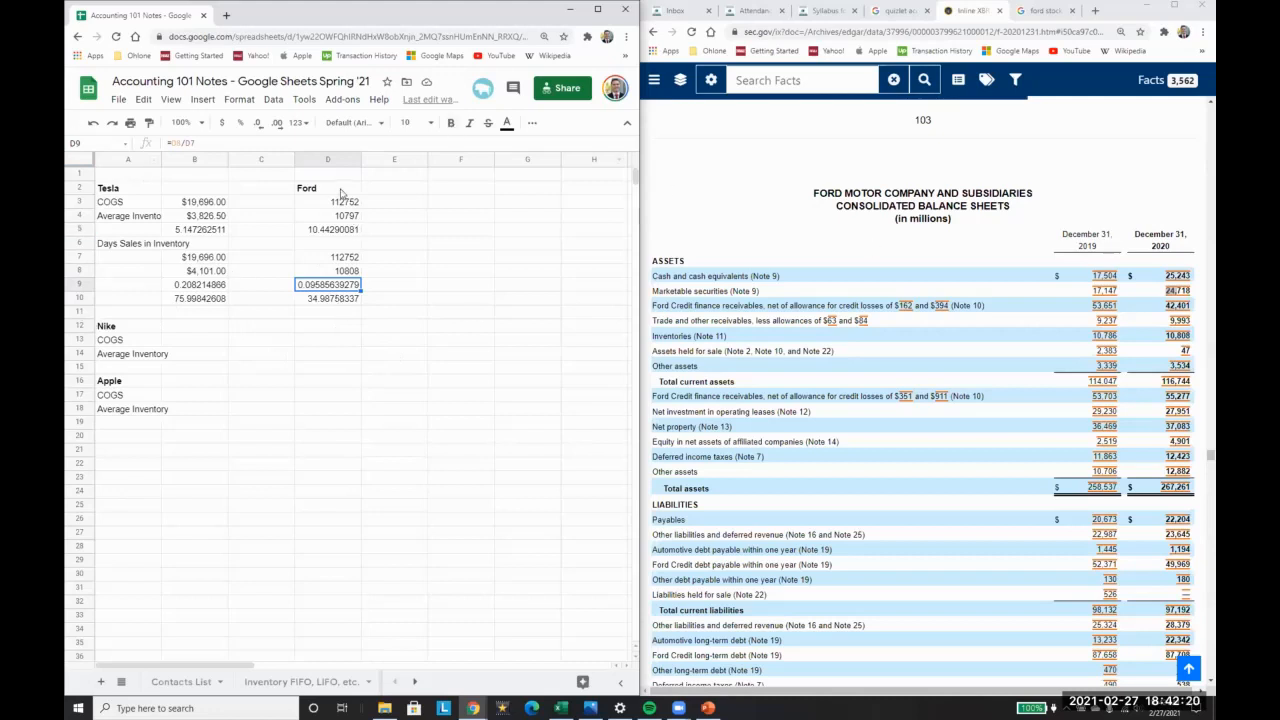
Compare Tesla's inventory turnover and days' sales in inventory figures with Ford's in the spreadsheet
click(124, 190)
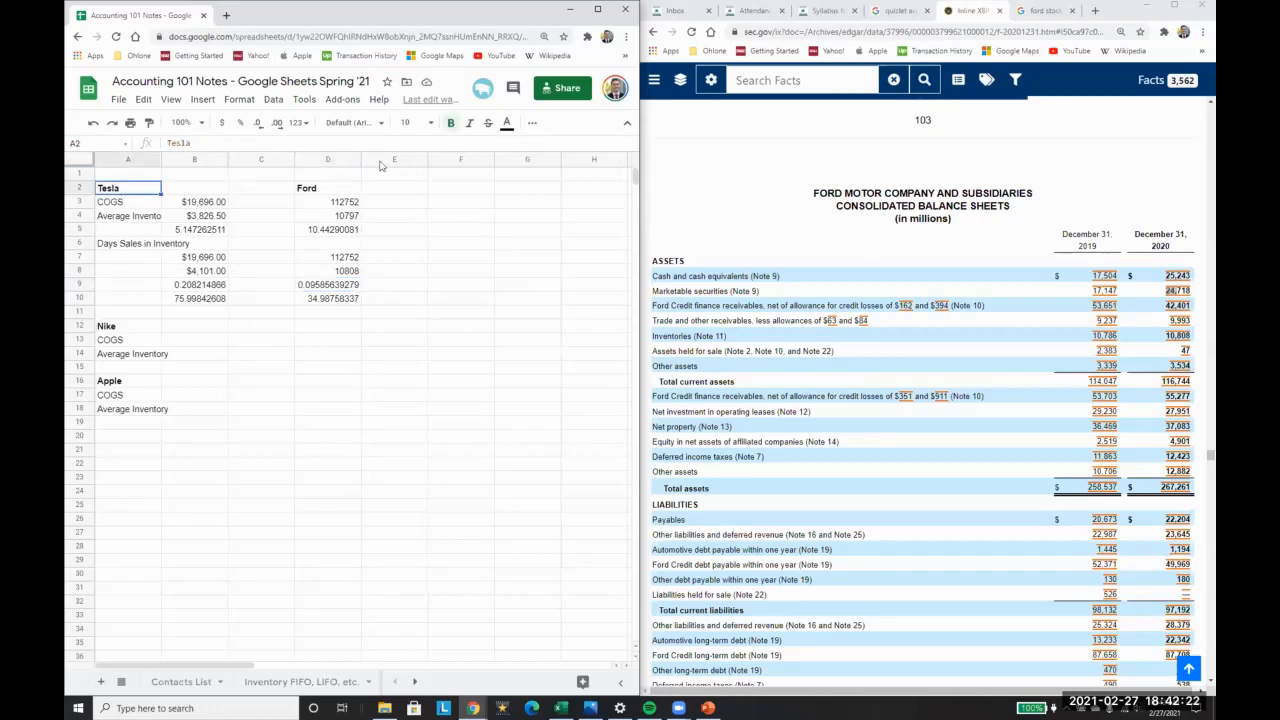
drag(290, 191, 298, 245)
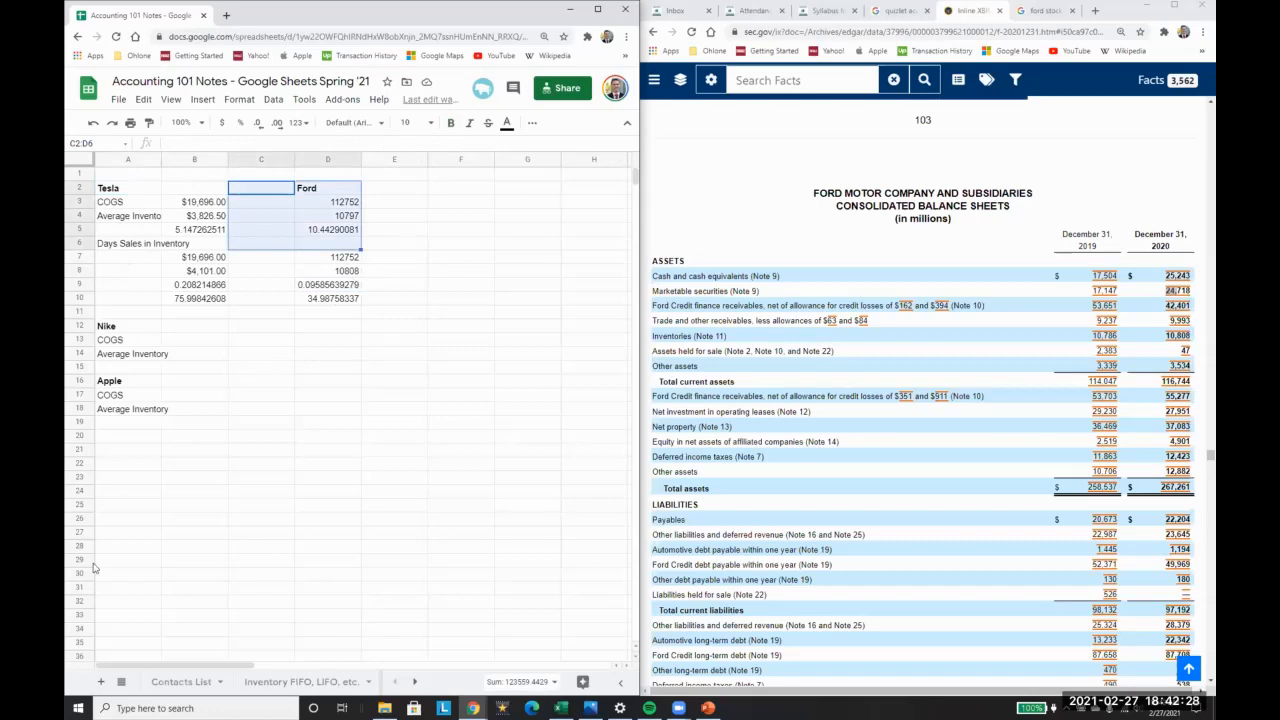
click(132, 196)
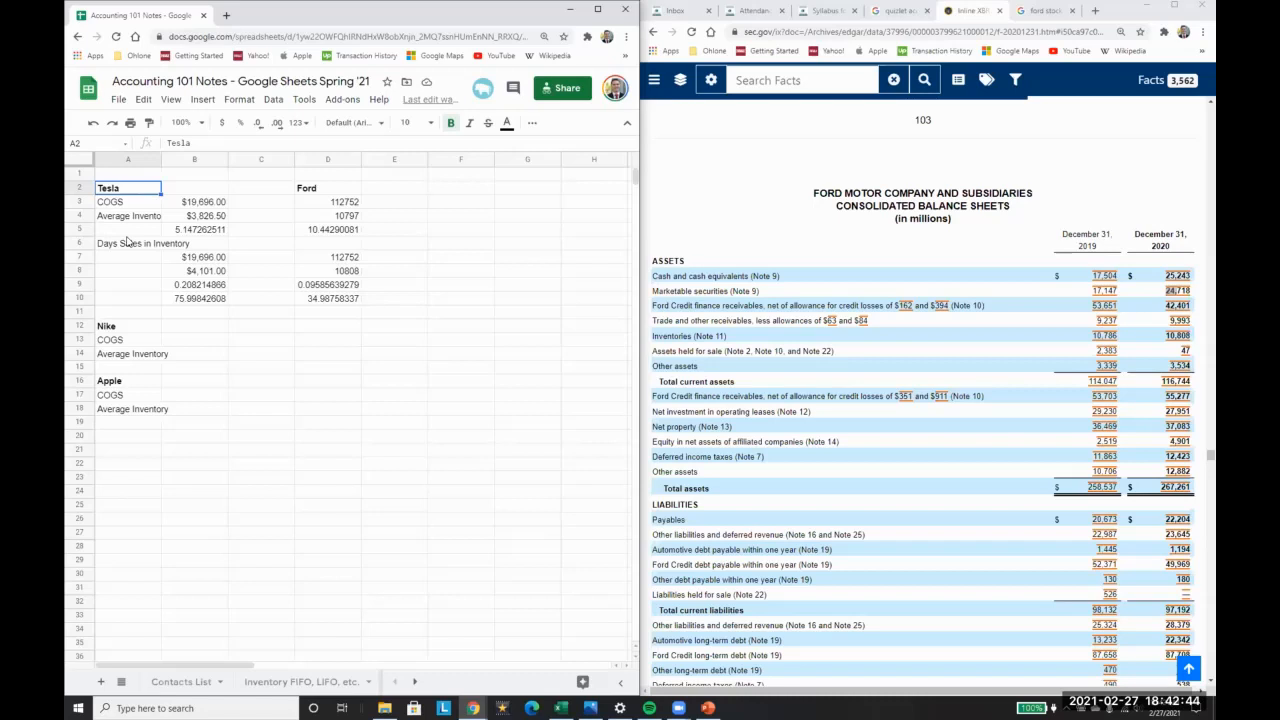
key(Right)
key(Down)
key(Down)
key(Down)
key(Down)
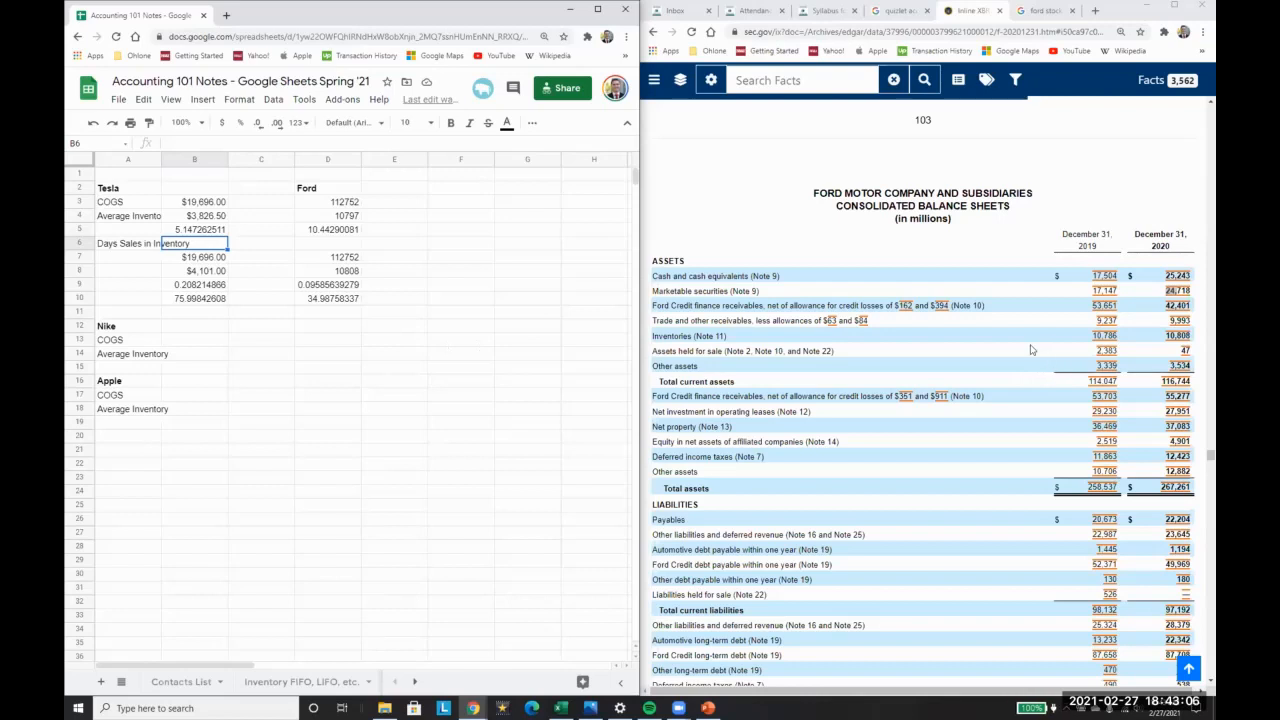
Find the Inventories note reference on Ford's balance sheet and go to Note 11 through the notes' table of contents
scroll(1035, 350, down, 5)
scroll(737, 285, up, 5)
mouse_move(725, 343)
mouse_down()
mouse_move(710, 351)
mouse_move(735, 345)
mouse_up()
click(737, 345)
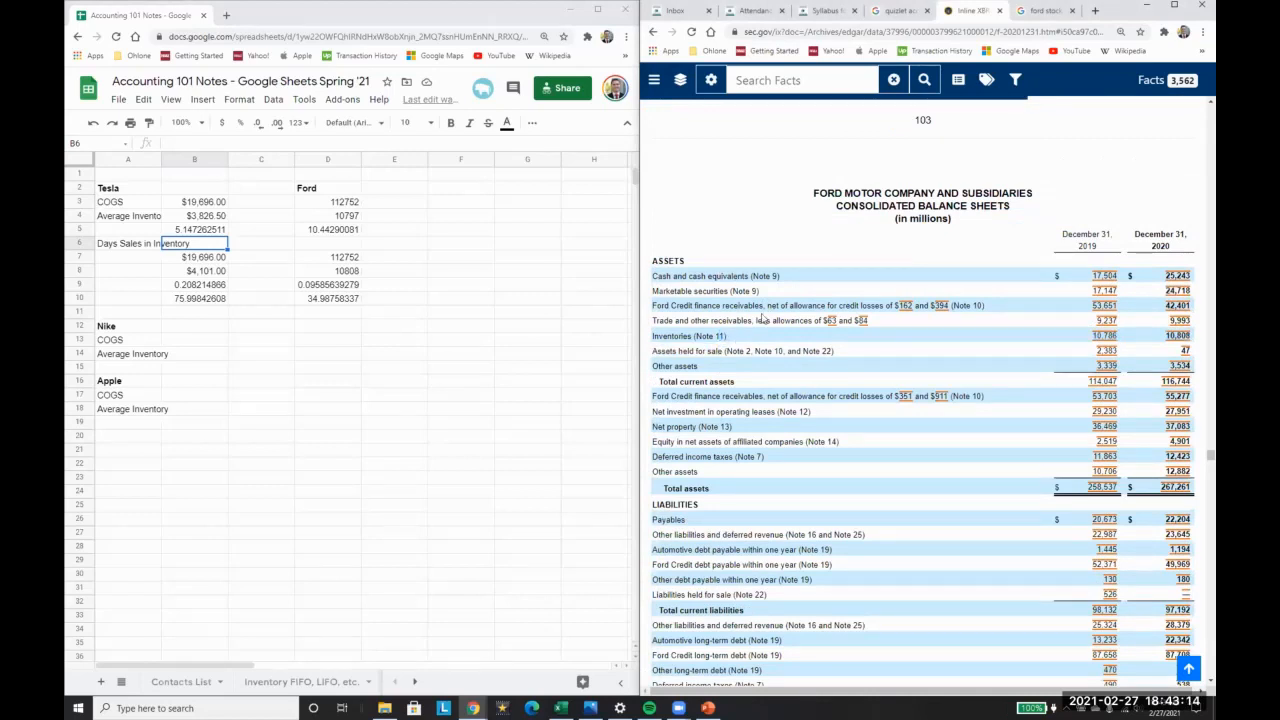
scroll(750, 300, down, 1)
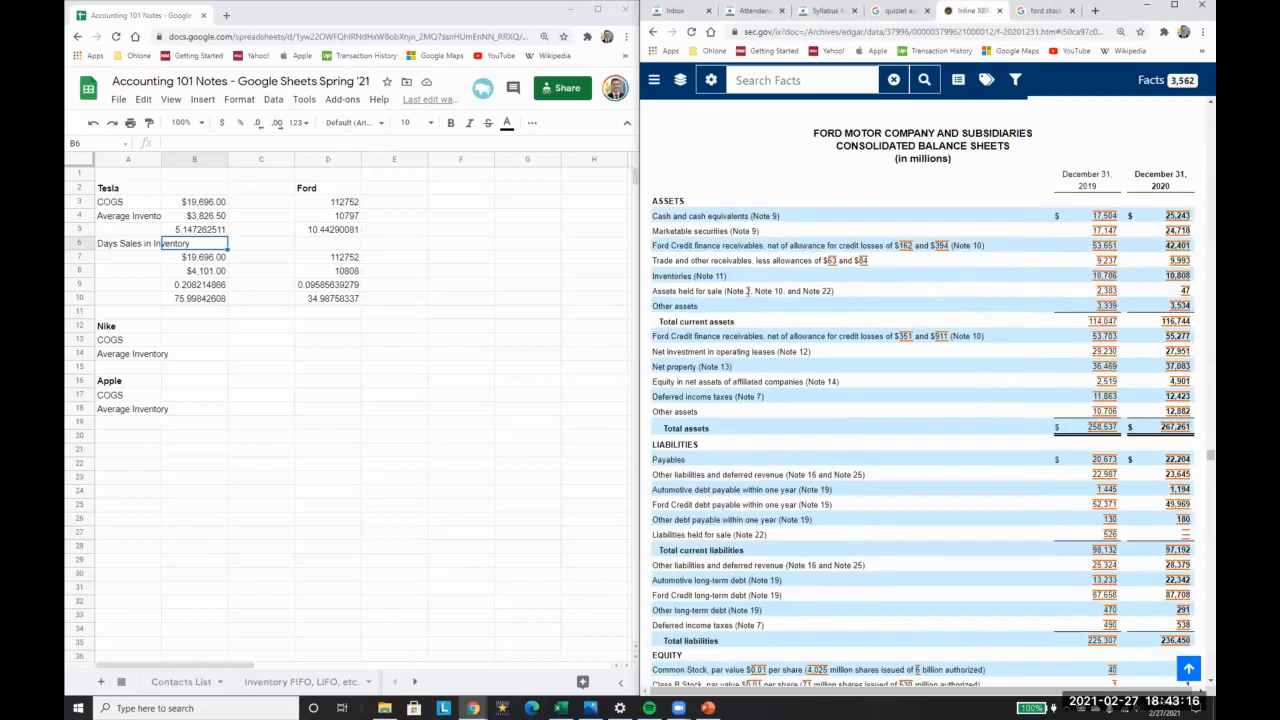
drag(696, 276, 662, 268)
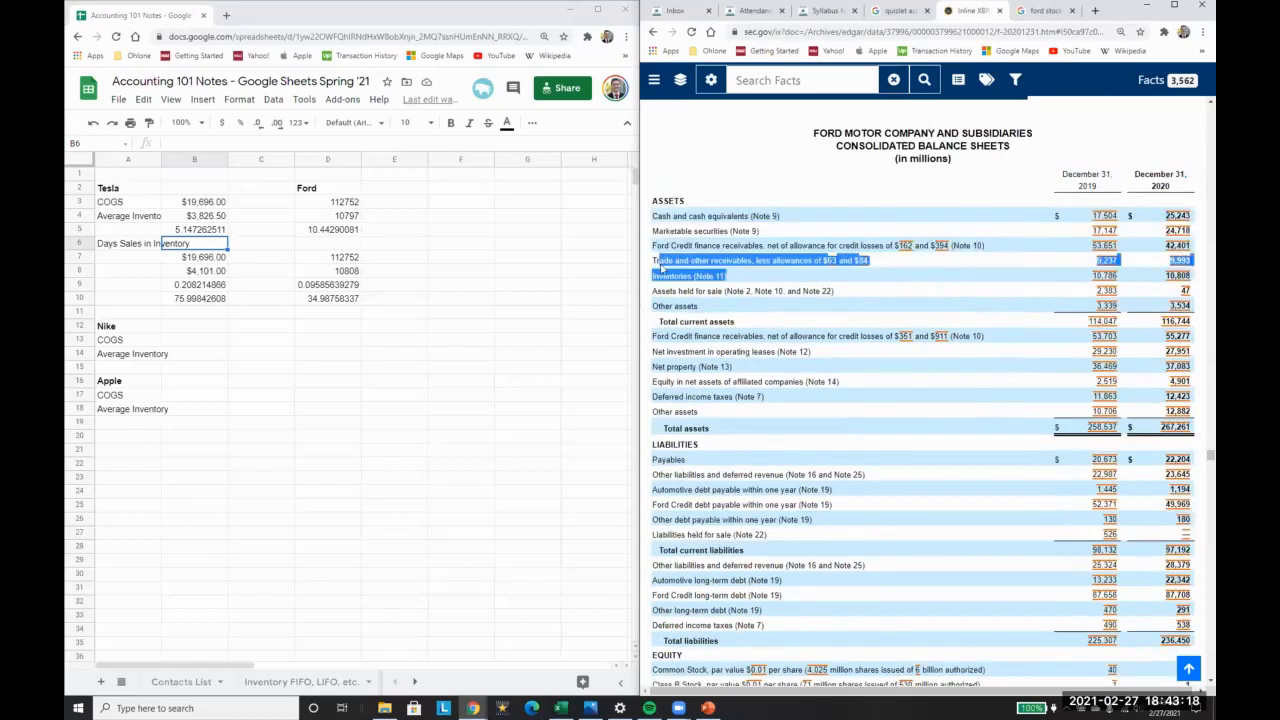
scroll(860, 300, down, 20)
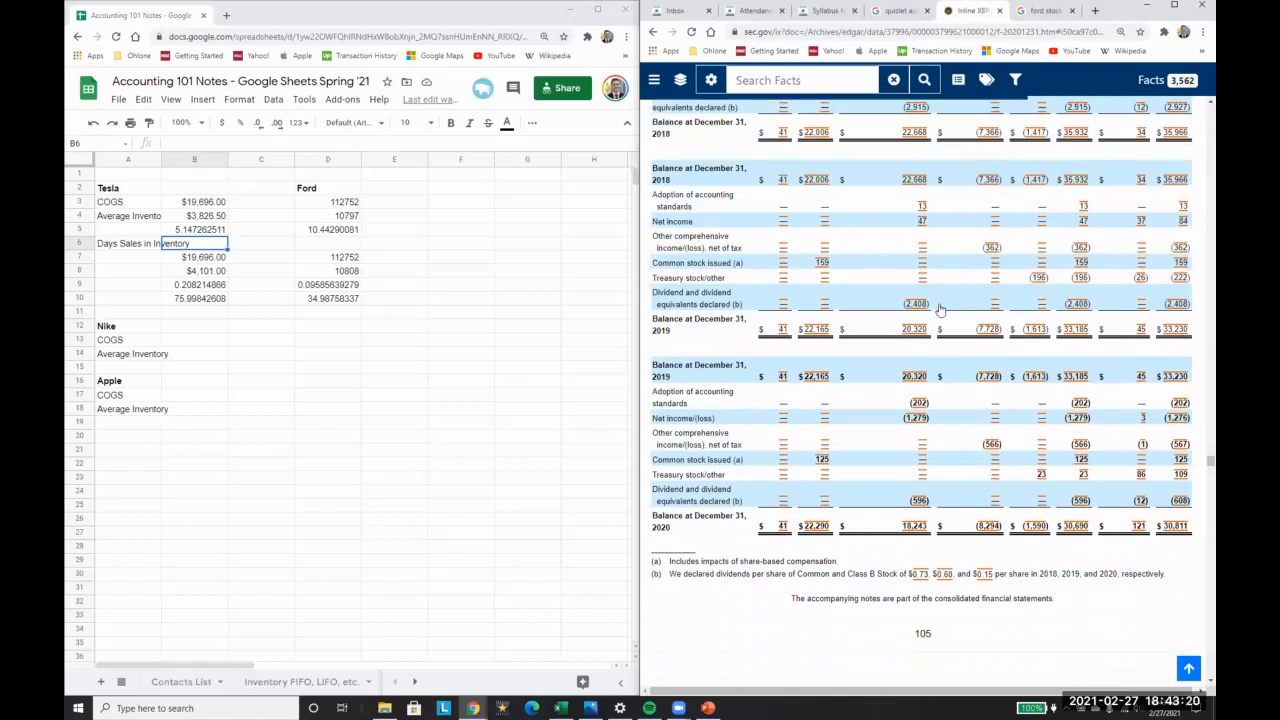
scroll(938, 310, up, 10)
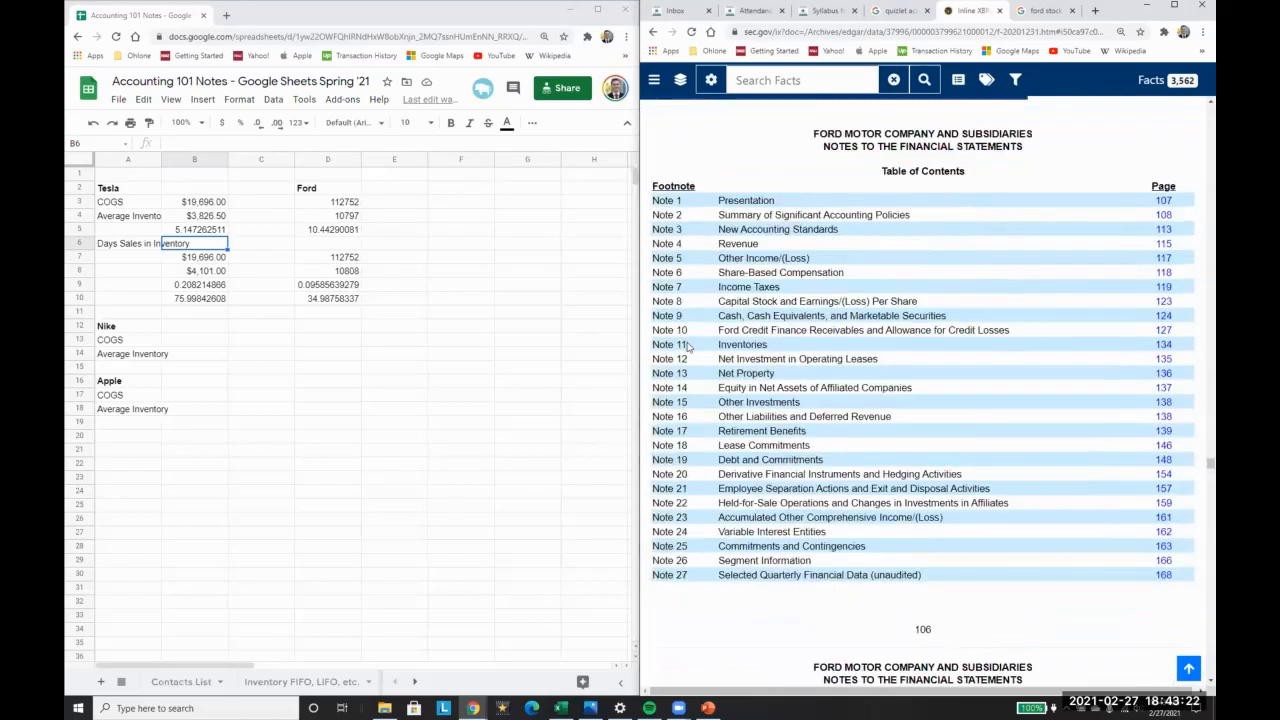
click(1164, 344)
scroll(900, 400, down, 1)
scroll(658, 405, up, 3)
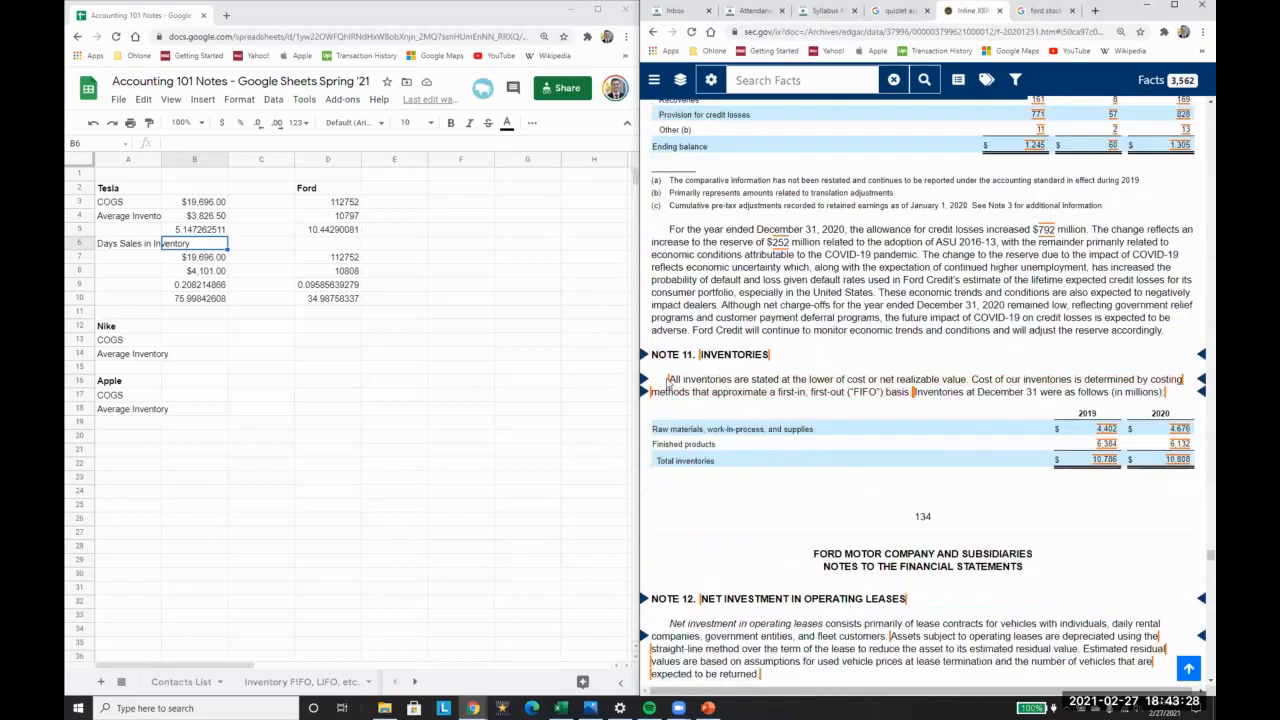
Examine Note 11's statement on how Ford values its inventories, and dismiss the nested facts pop-up
drag(850, 369, 965, 383)
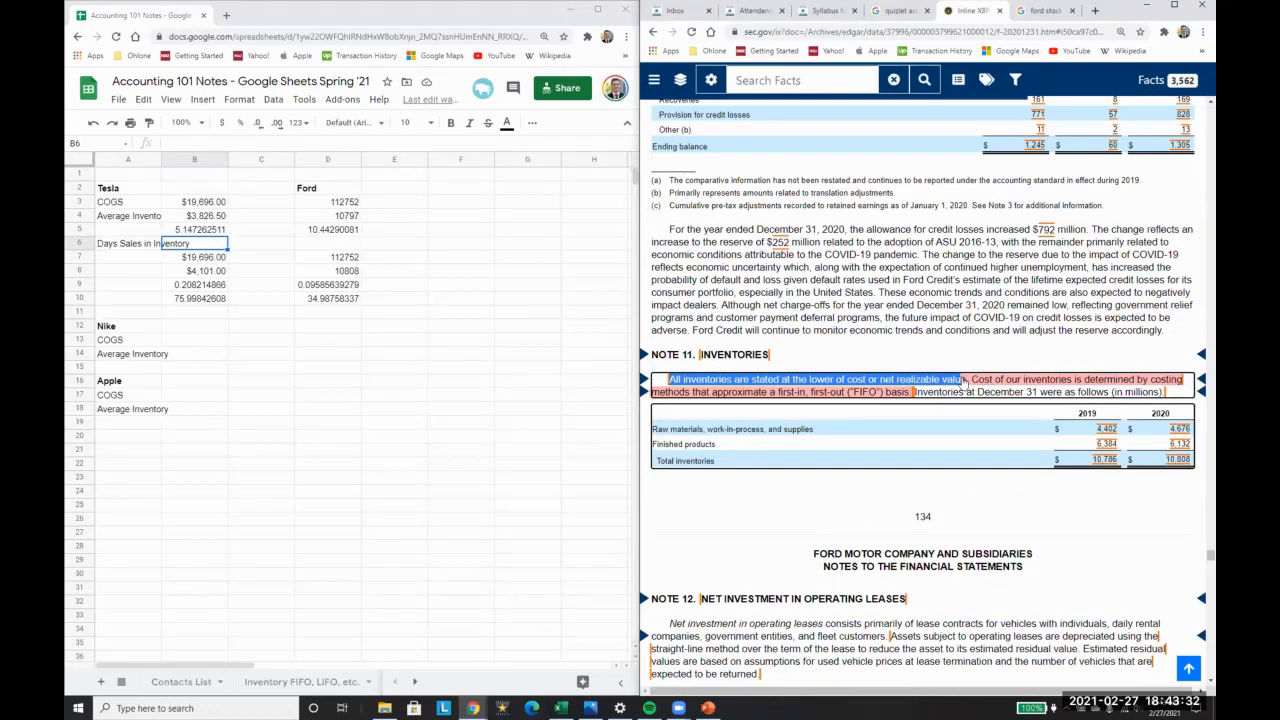
drag(963, 383, 965, 383)
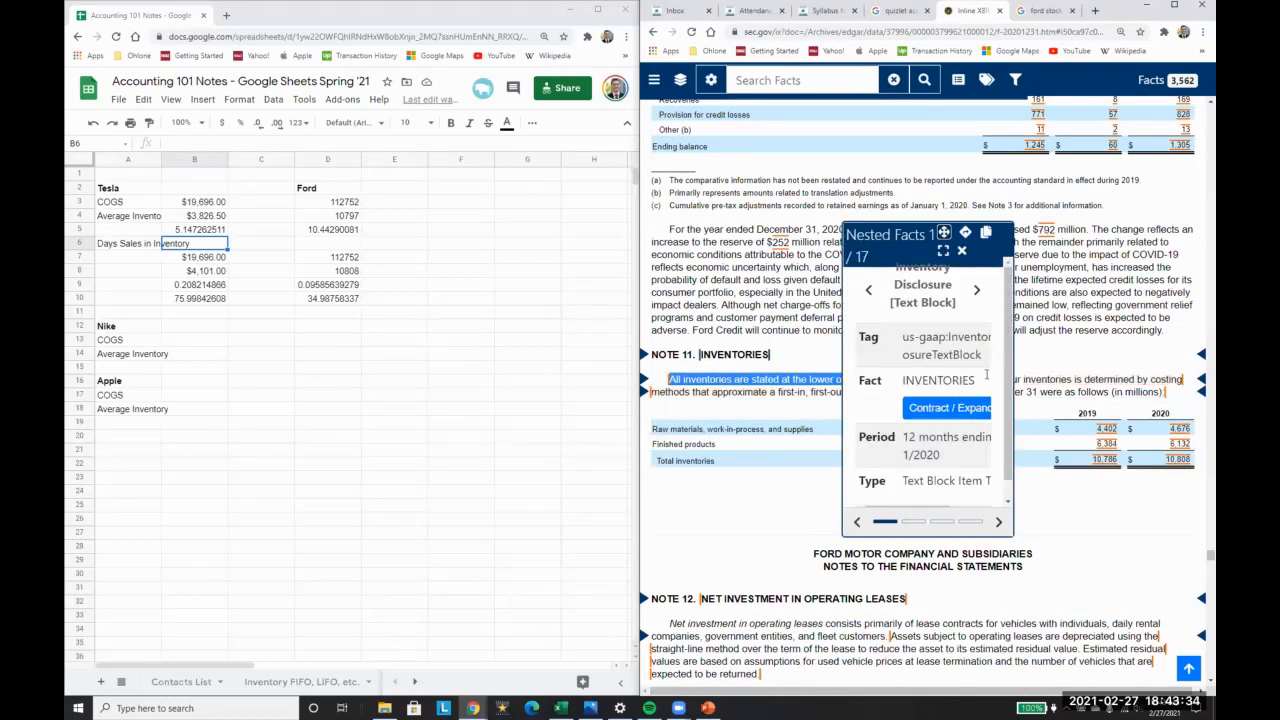
click(1147, 354)
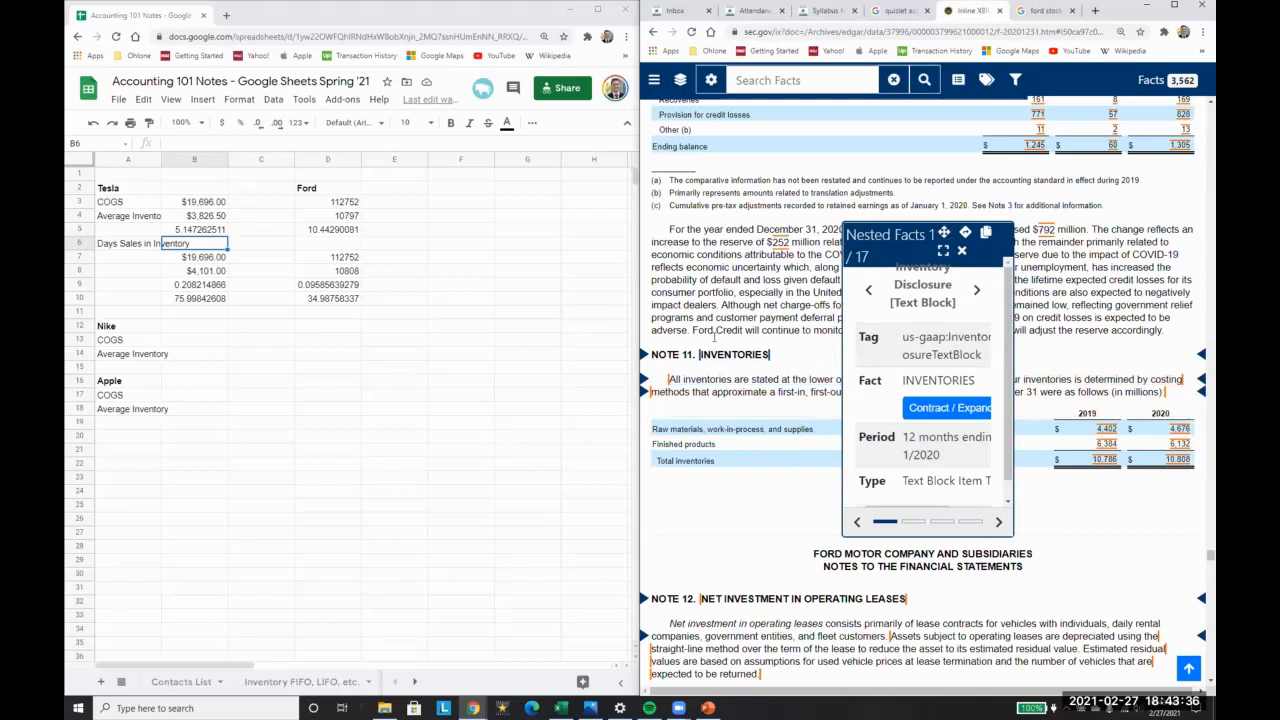
click(965, 252)
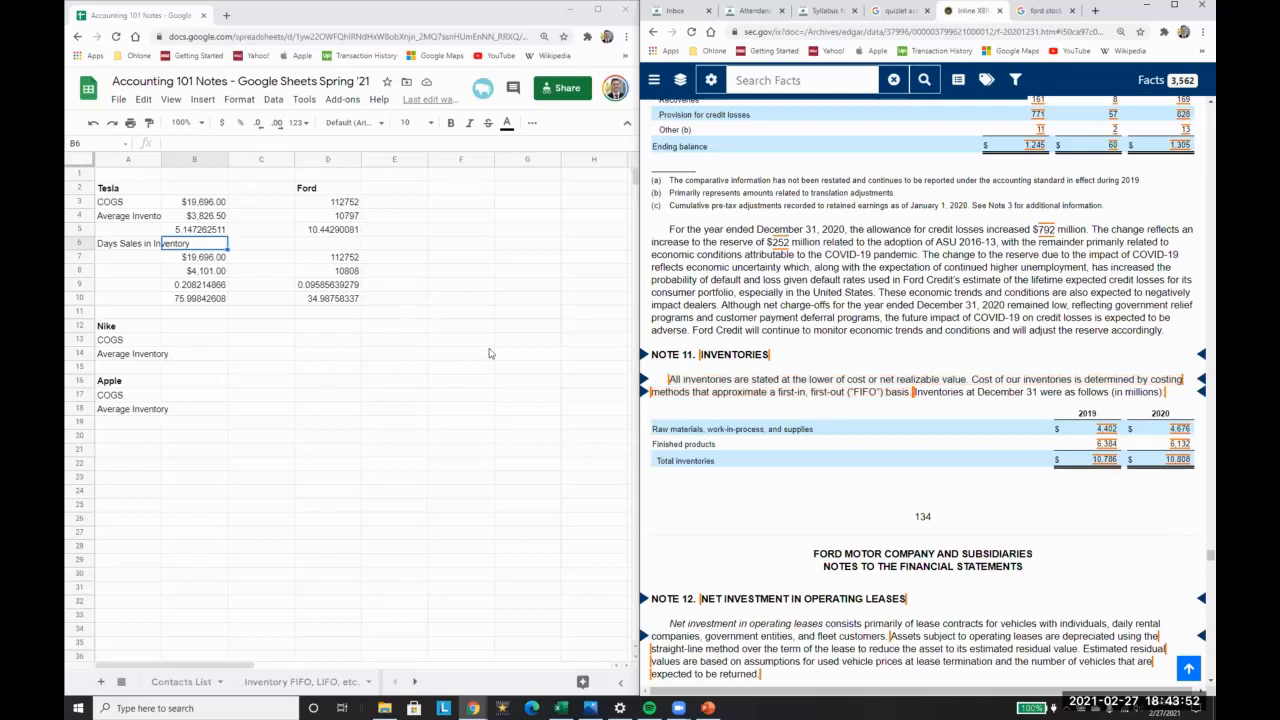
click(126, 314)
click(120, 326)
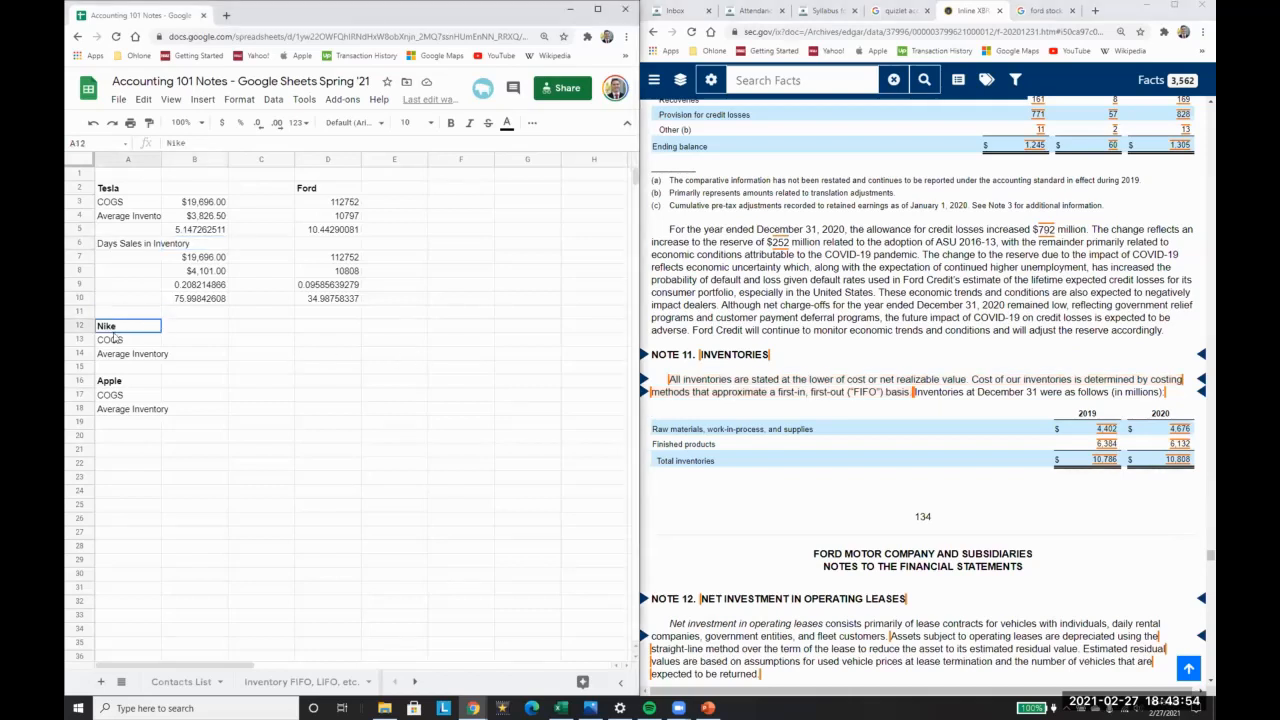
click(120, 367)
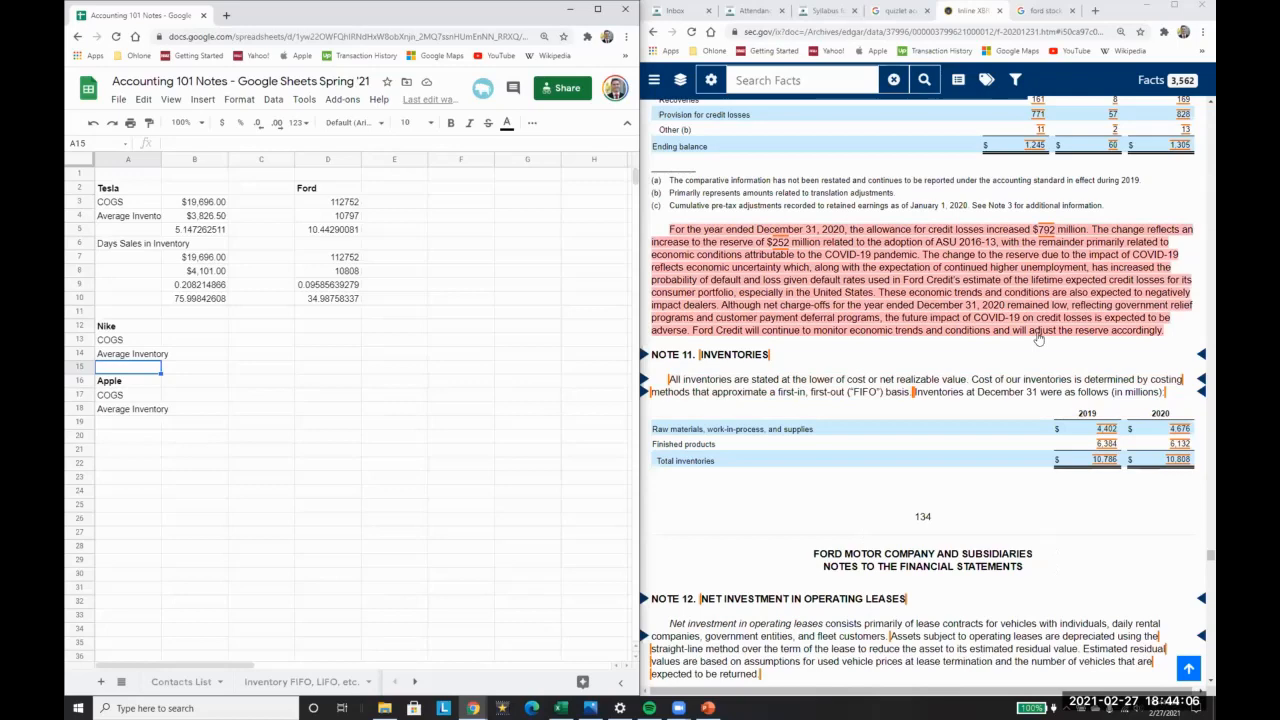
scroll(1039, 340, up, 10)
scroll(873, 313, up, 10)
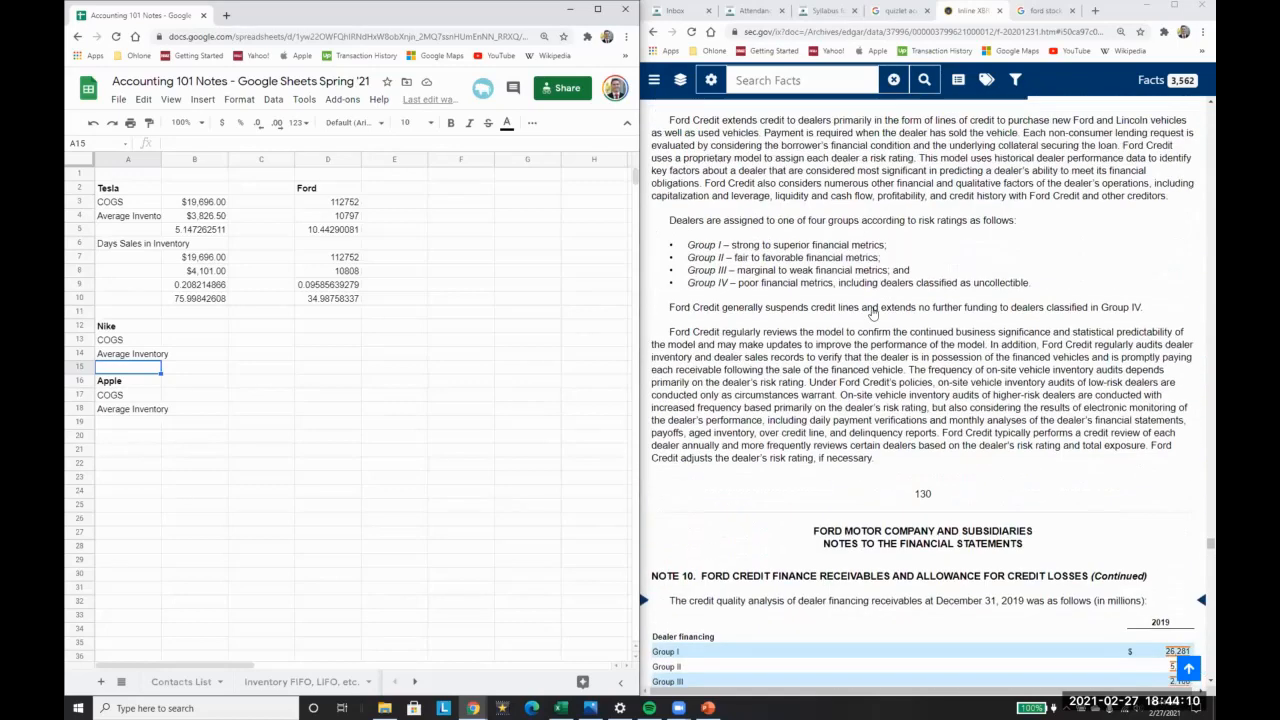
scroll(873, 313, up, 1)
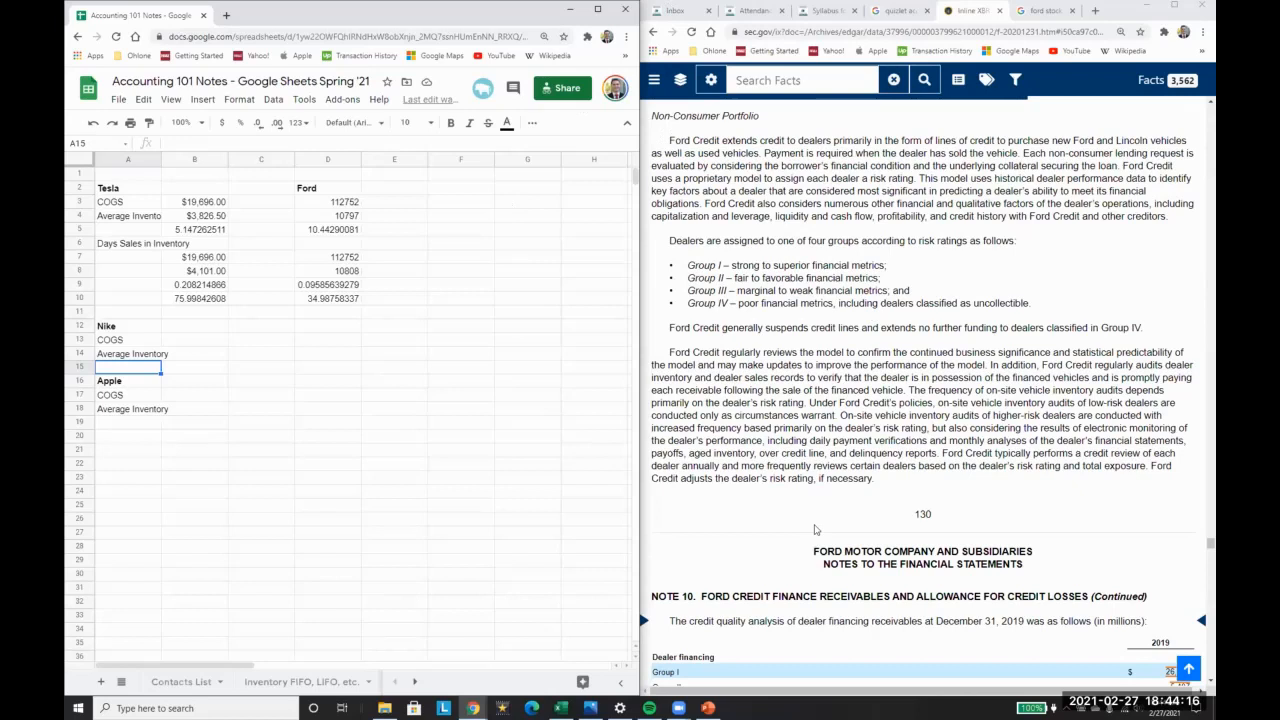
Switch to the PowerPoint presentation at the Days' Sales in Inventory slide
key(alt+Tab)
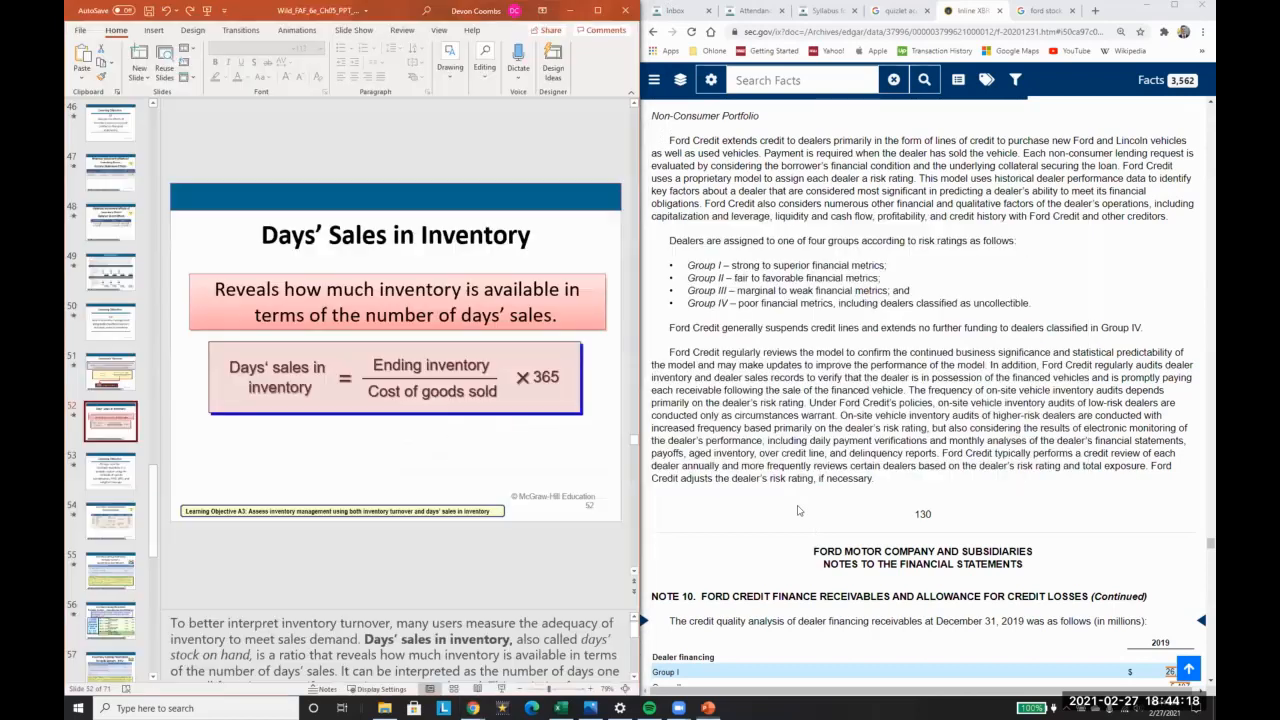